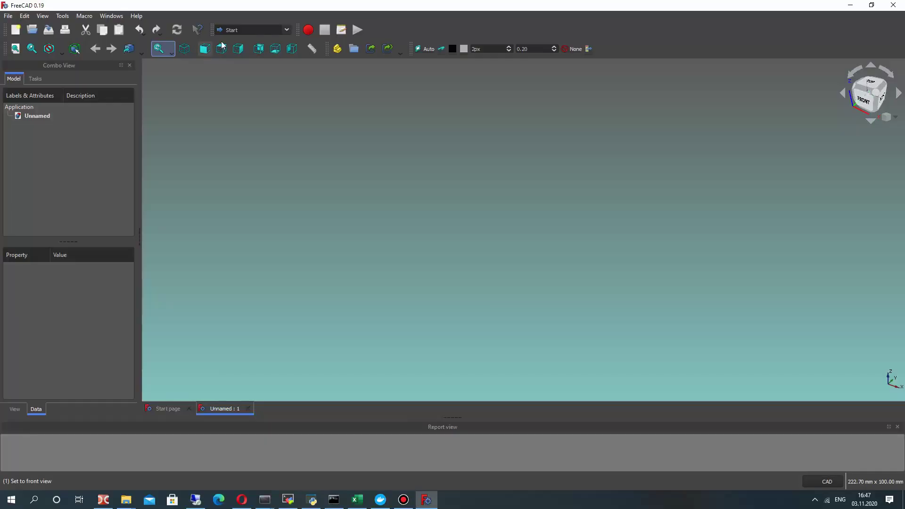
# Step: Switch to the Part Design workbench and load the Task.JPG reference drawing from the Exercise_21 folder
pyautogui.click(248, 30)
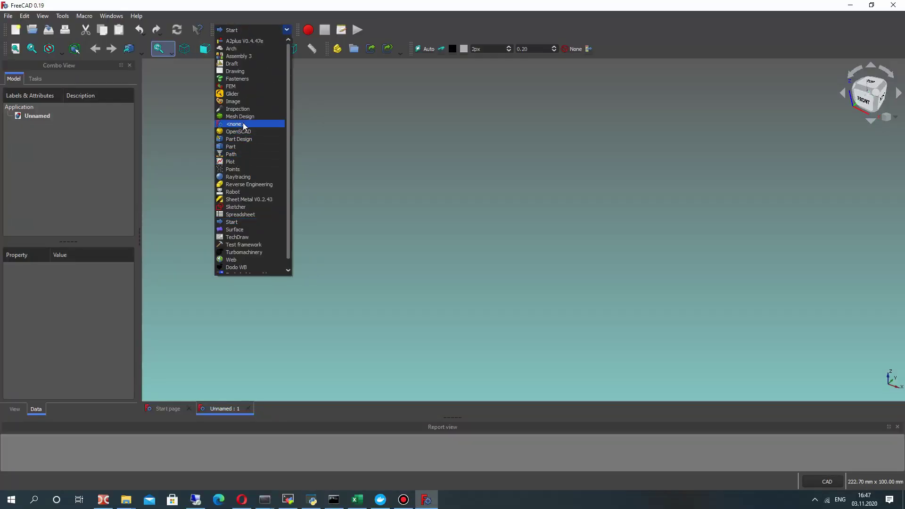
pyautogui.click(239, 139)
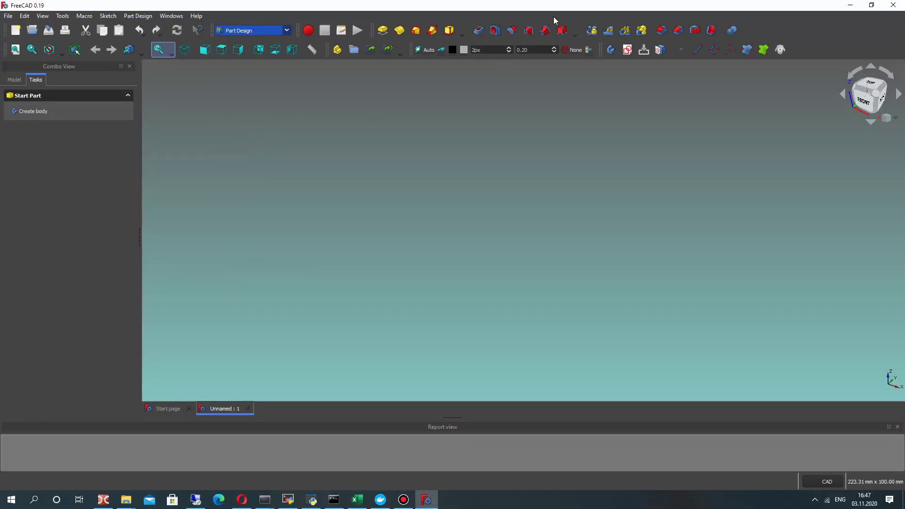
pyautogui.moveTo(584, 6); pyautogui.dragTo(66, 36)
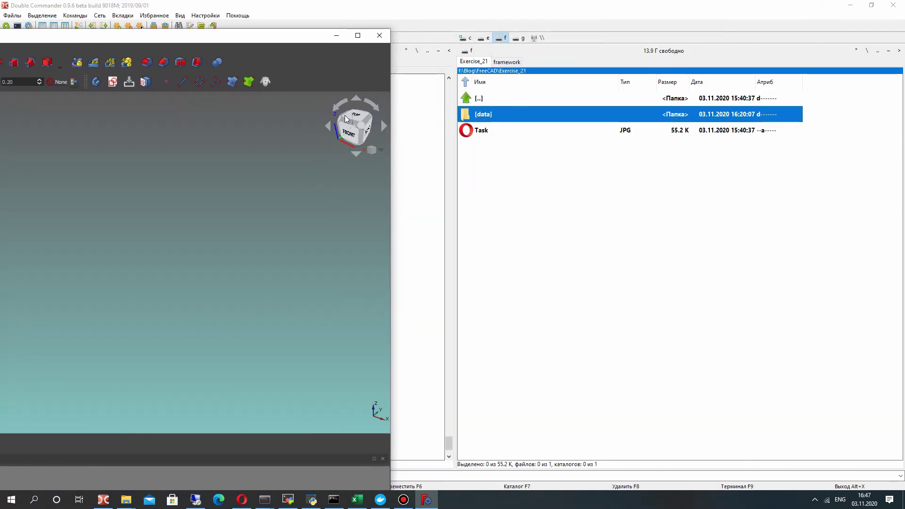
pyautogui.moveTo(478, 134)
pyautogui.mouseDown()
pyautogui.moveTo(515, 141)
pyautogui.moveTo(500, 330)
pyautogui.moveTo(430, 500)
pyautogui.moveTo(219, 241)
pyautogui.mouseUp()
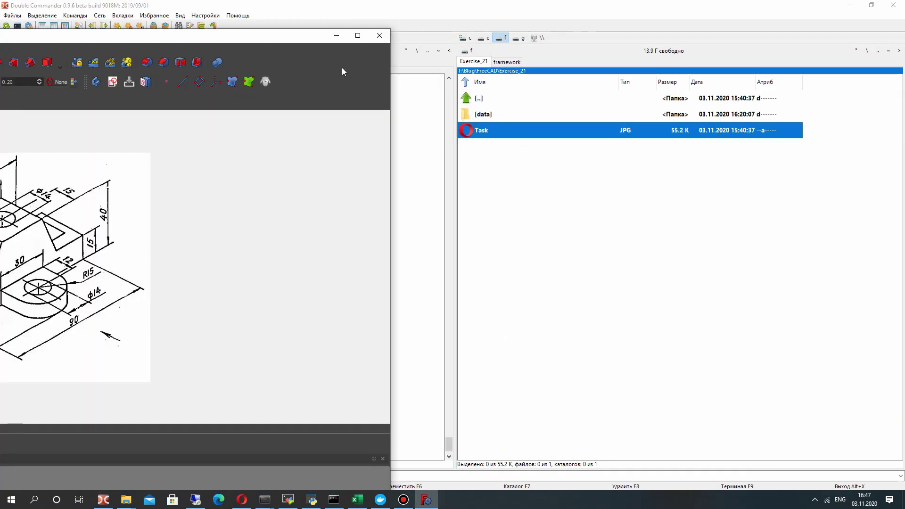
pyautogui.click(358, 35)
pyautogui.scroll(-2, 484, 215)
pyautogui.scroll(2, 484, 215)
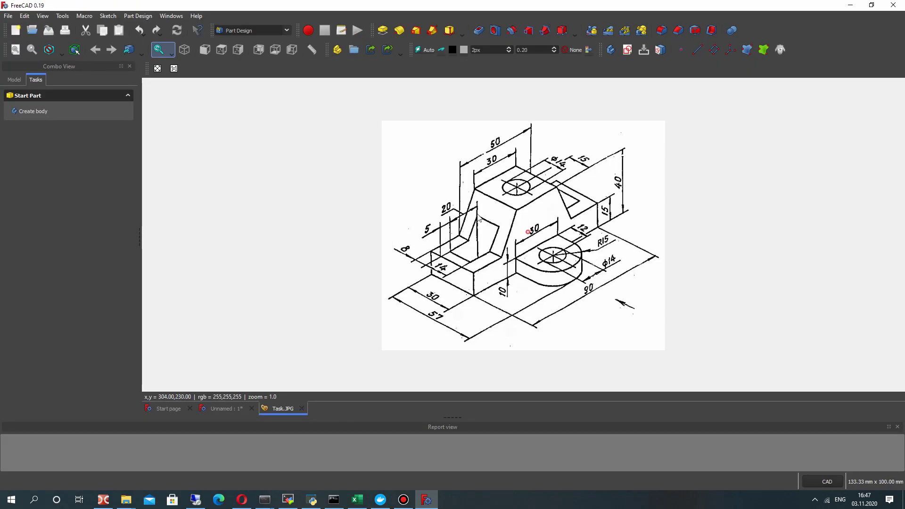
pyautogui.moveTo(517, 226); pyautogui.dragTo(501, 215, button='middle')
pyautogui.scroll(-1, 495, 204)
pyautogui.scroll(2, 495, 204)
pyautogui.scroll(-1, 495, 204)
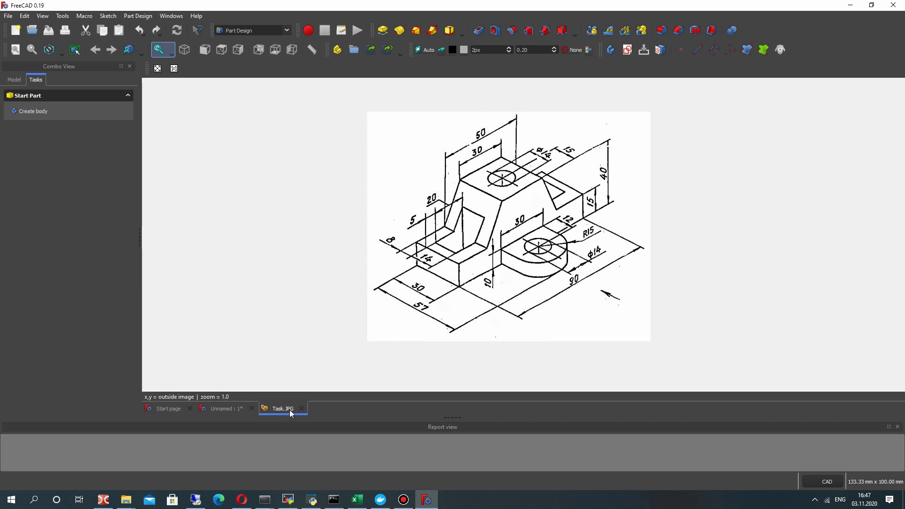
# Step: Create a body in the unnamed document and start a new sketch on its XZ plane
pyautogui.click(227, 409)
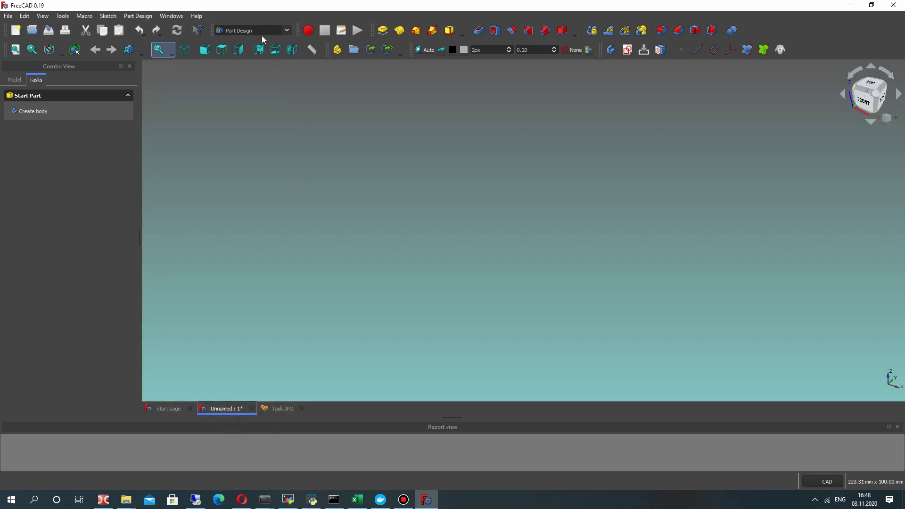
pyautogui.click(33, 111)
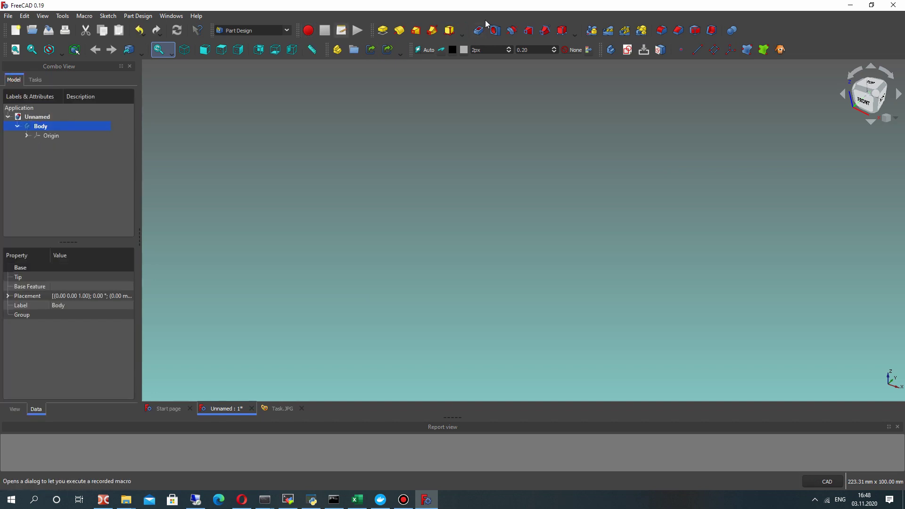
pyautogui.click(626, 52)
pyautogui.click(441, 115)
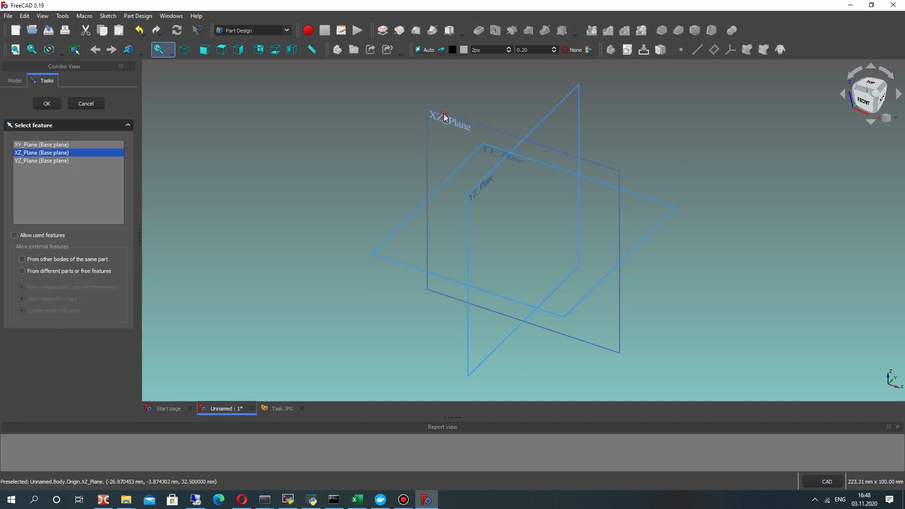
pyautogui.click(42, 105)
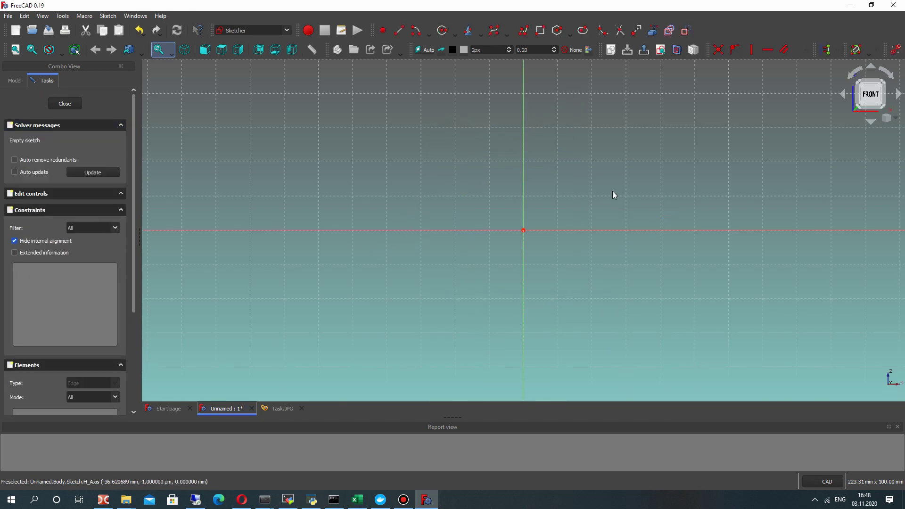
# Step: Draw a base line about 82 mm long from the origin along the horizontal axis, with a vertical line about 14 mm up from its end
pyautogui.click(282, 409)
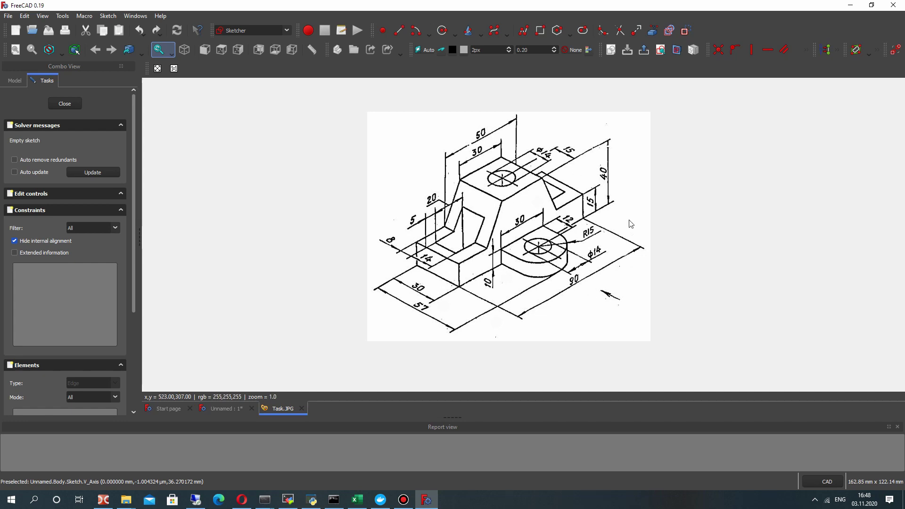
pyautogui.click(233, 409)
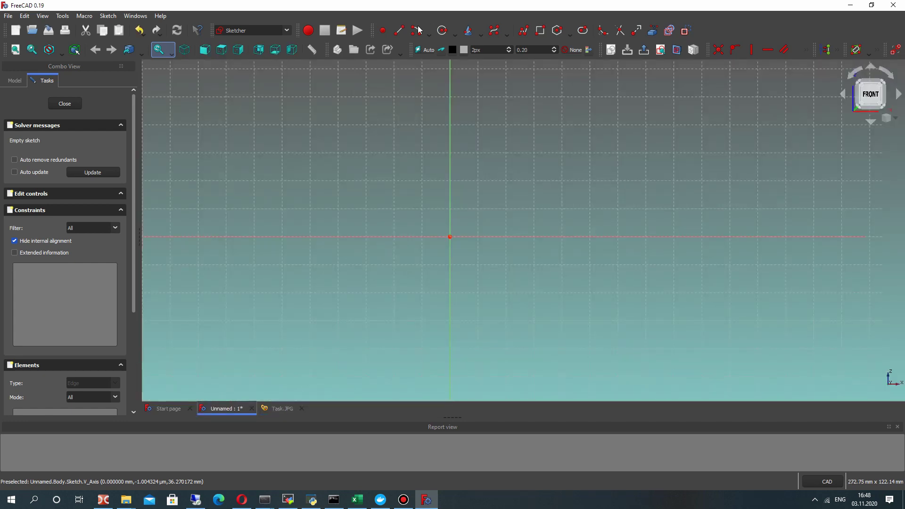
pyautogui.click(401, 31)
pyautogui.click(450, 237)
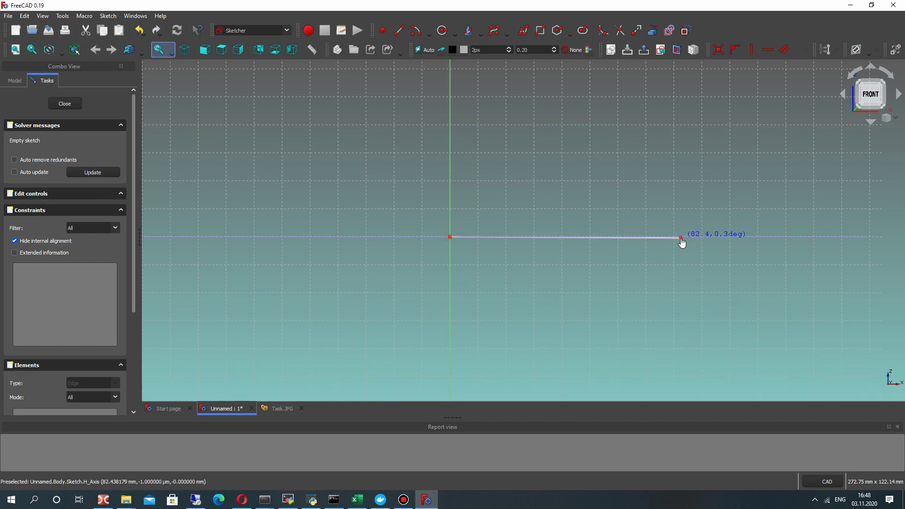
pyautogui.click(680, 237)
pyautogui.click(680, 237)
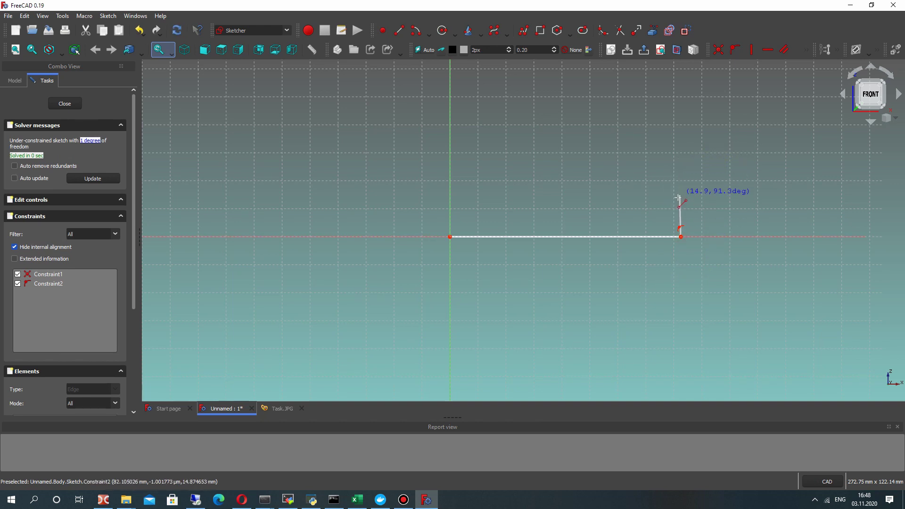
pyautogui.click(681, 198)
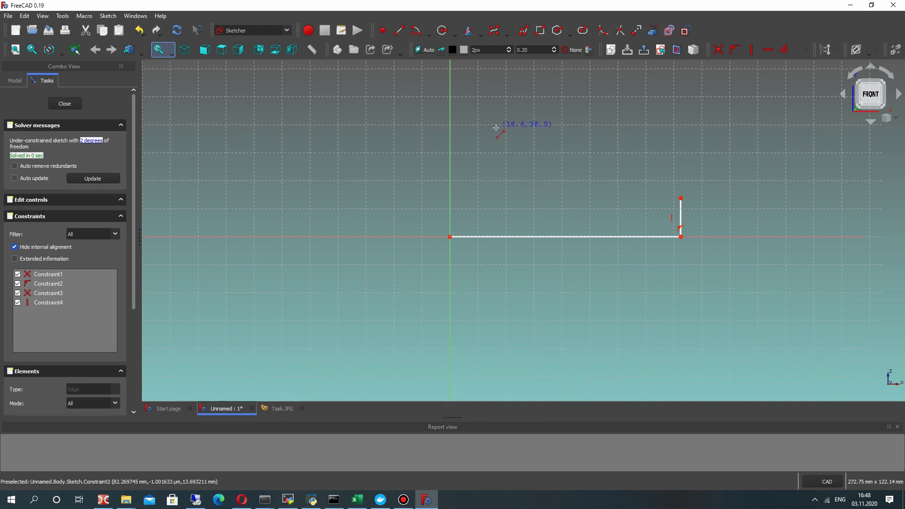
# Step: Constrain the base line's length to 45 mm and place the dimension below the line
pyautogui.click(606, 237)
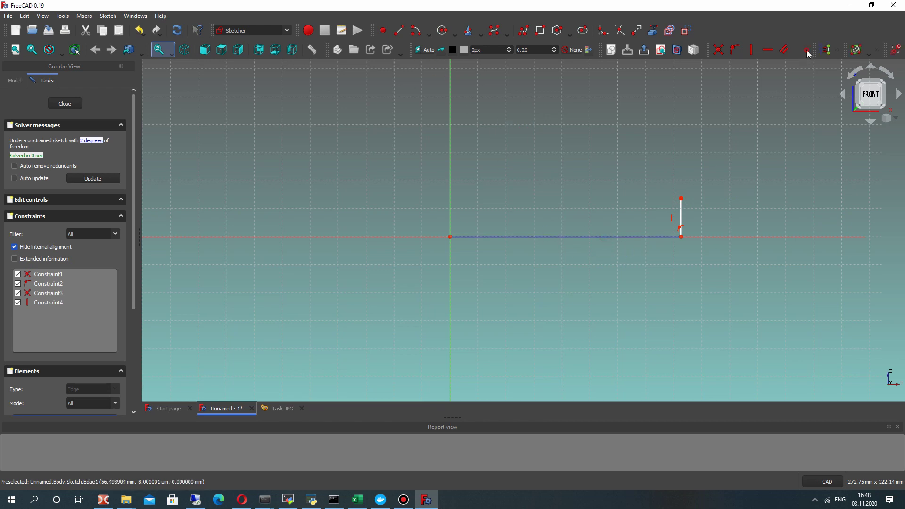
pyautogui.click(807, 52)
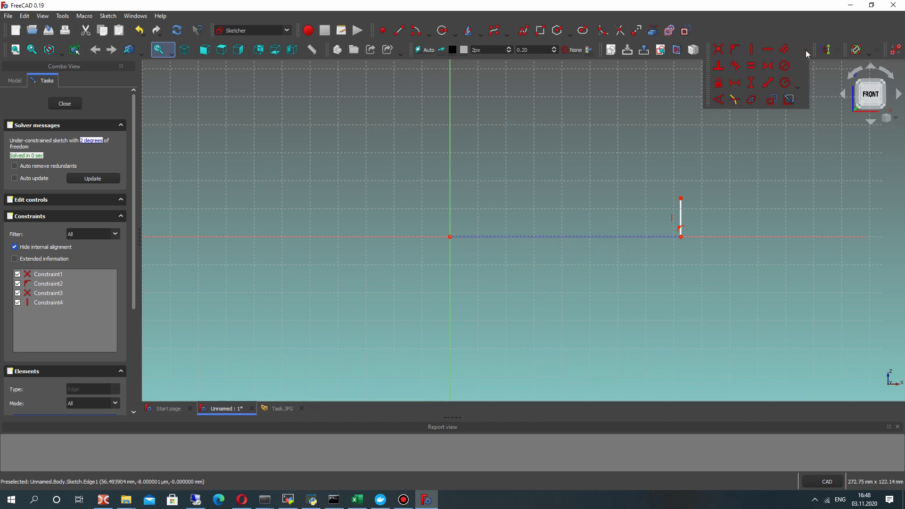
pyautogui.click(768, 83)
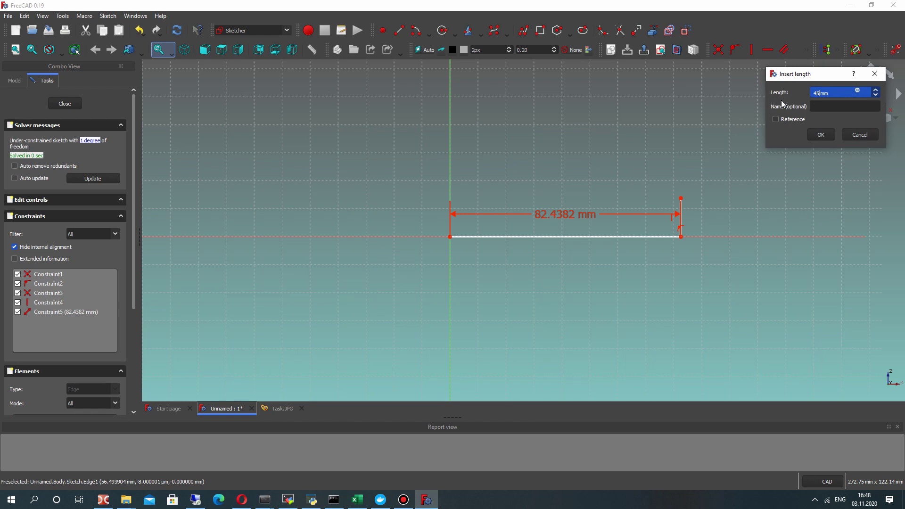
pyautogui.press('Return')
pyautogui.moveTo(506, 221)
pyautogui.mouseDown()
pyautogui.moveTo(515, 265)
pyautogui.moveTo(495, 267)
pyautogui.mouseUp()
# Step: Continue the profile with a horizontal ledge about 17 mm long, a slope up towards the vertical axis, and a horizontal top edge ending on that axis
pyautogui.click(282, 408)
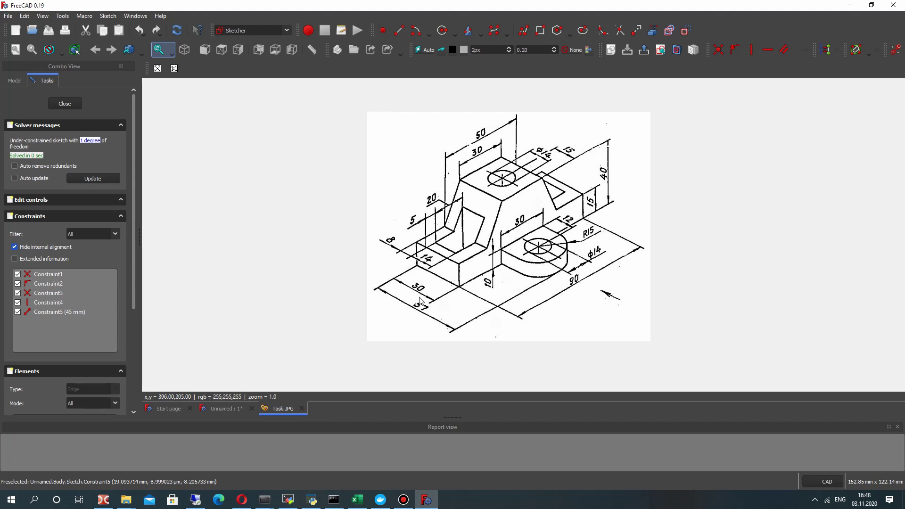
pyautogui.click(225, 411)
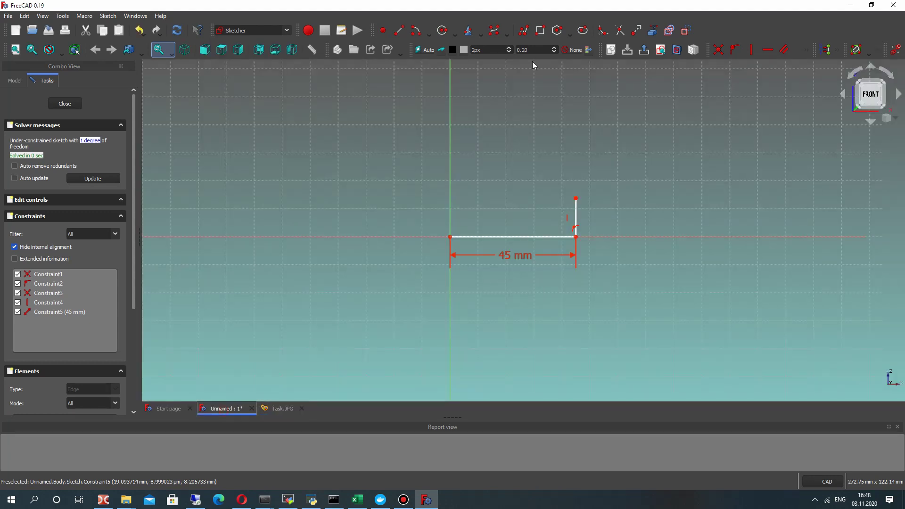
pyautogui.click(400, 32)
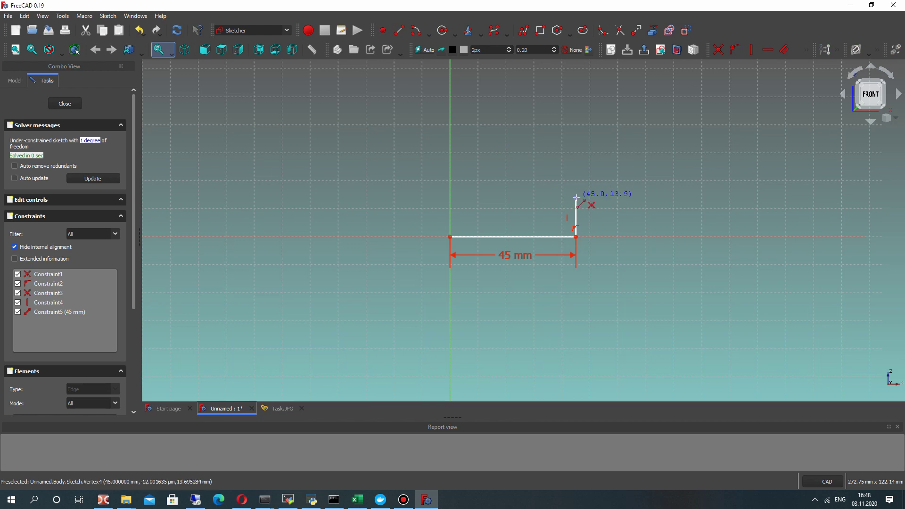
pyautogui.click(576, 198)
pyautogui.click(529, 198)
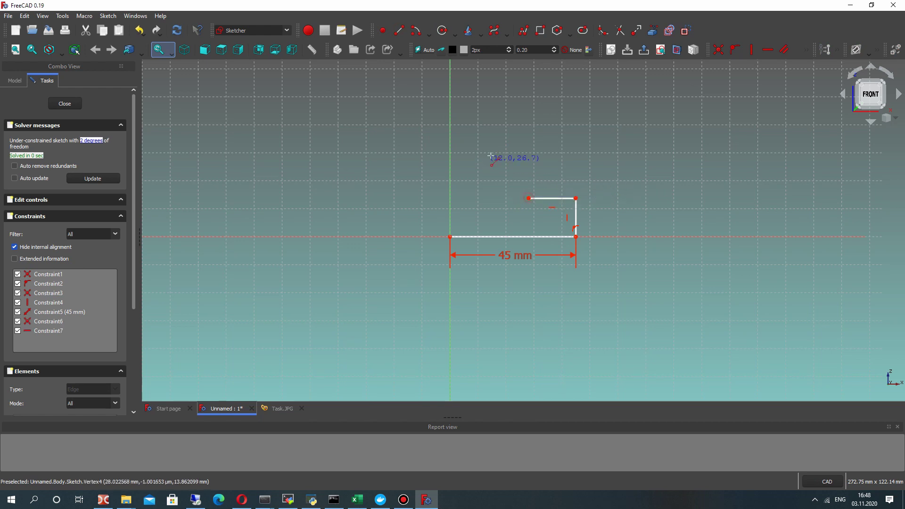
pyautogui.click(528, 197)
pyautogui.click(506, 148)
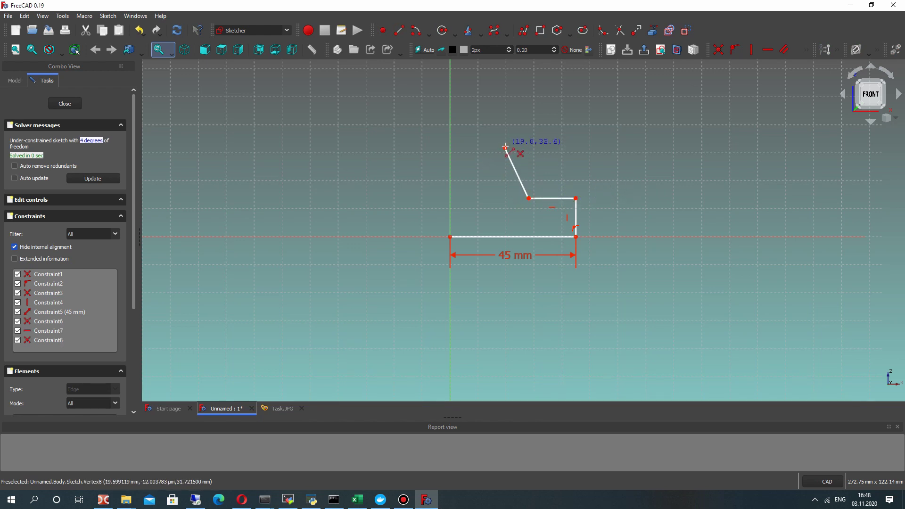
pyautogui.click(506, 147)
pyautogui.click(450, 147)
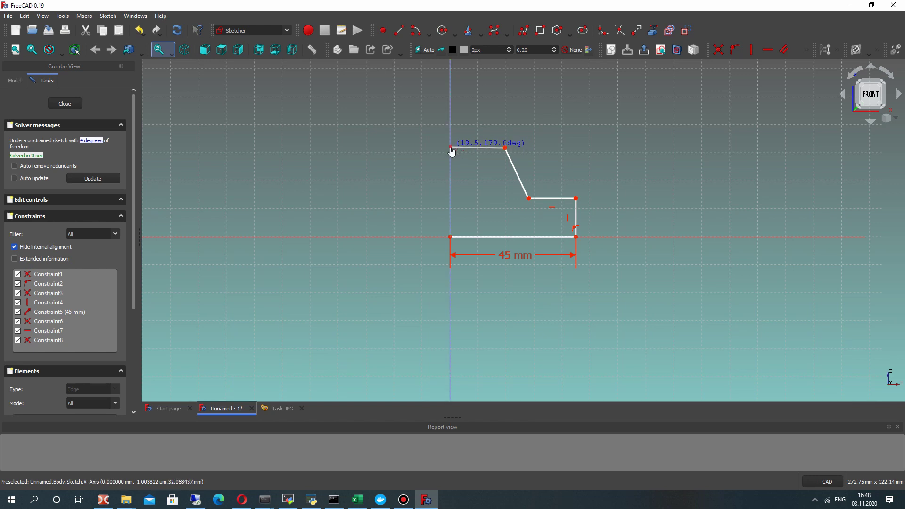
pyautogui.moveTo(450, 150)
pyautogui.mouseDown()
pyautogui.moveTo(453, 165)
pyautogui.moveTo(452, 148)
pyautogui.moveTo(452, 156)
pyautogui.mouseUp()
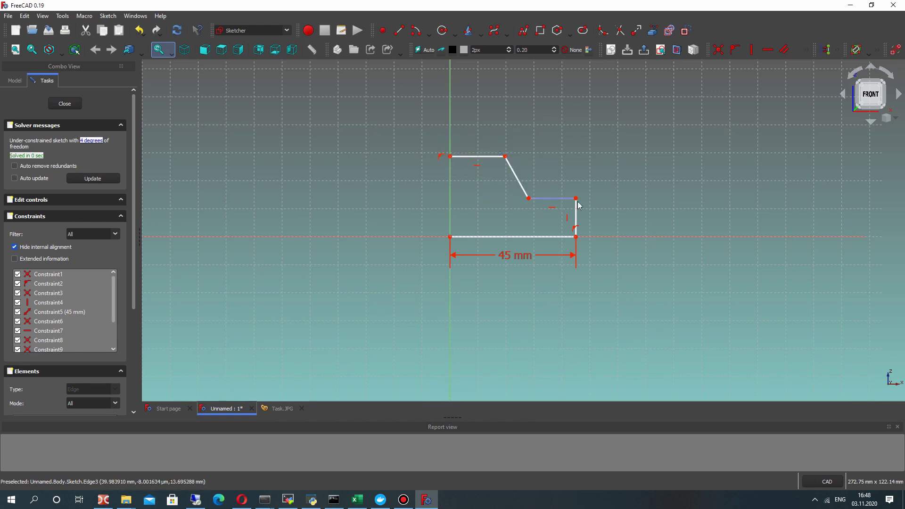
# Step: Constrain the short vertical edge's length to 15 mm and move its dimension clear of the profile
pyautogui.click(808, 52)
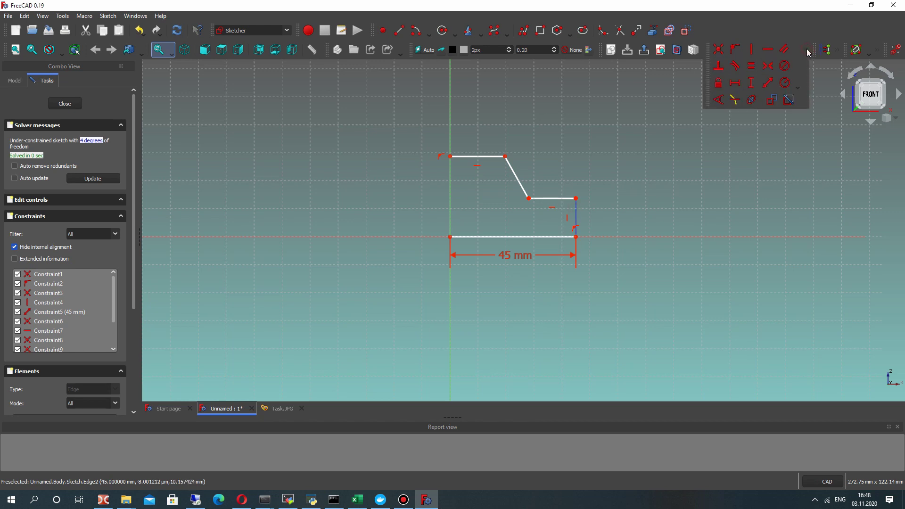
pyautogui.click(766, 85)
pyautogui.write('15')
pyautogui.press('Return')
pyautogui.moveTo(594, 217); pyautogui.dragTo(603, 249)
# Step: Set the vertical distance between the origin and the top edge's endpoint on the vertical axis to 40 mm
pyautogui.click(282, 408)
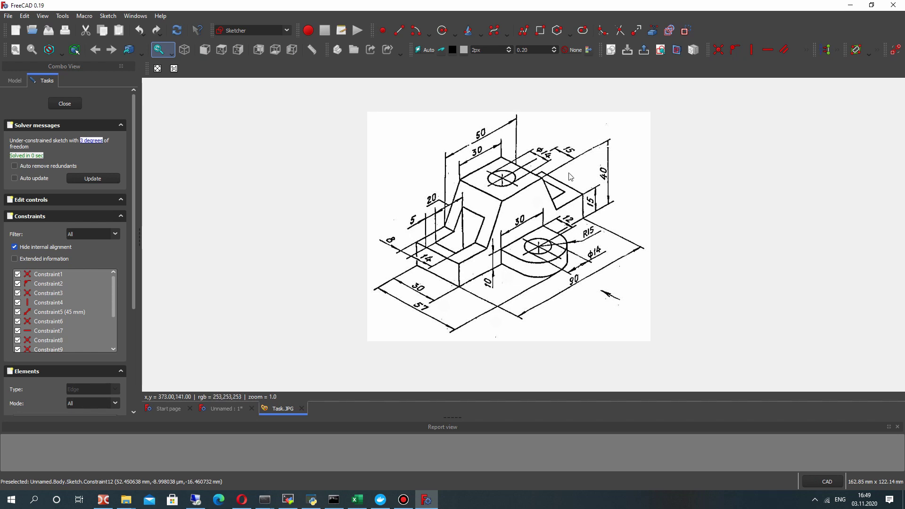
pyautogui.click(226, 409)
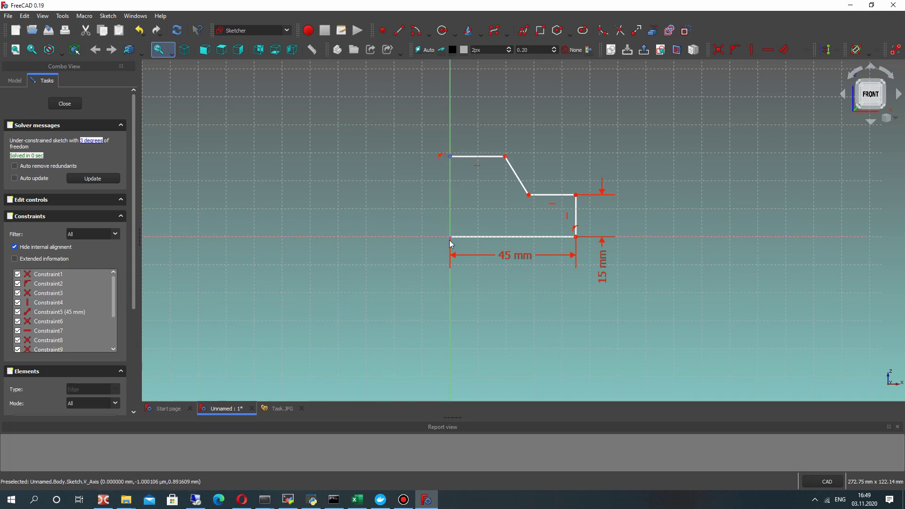
pyautogui.click(806, 50)
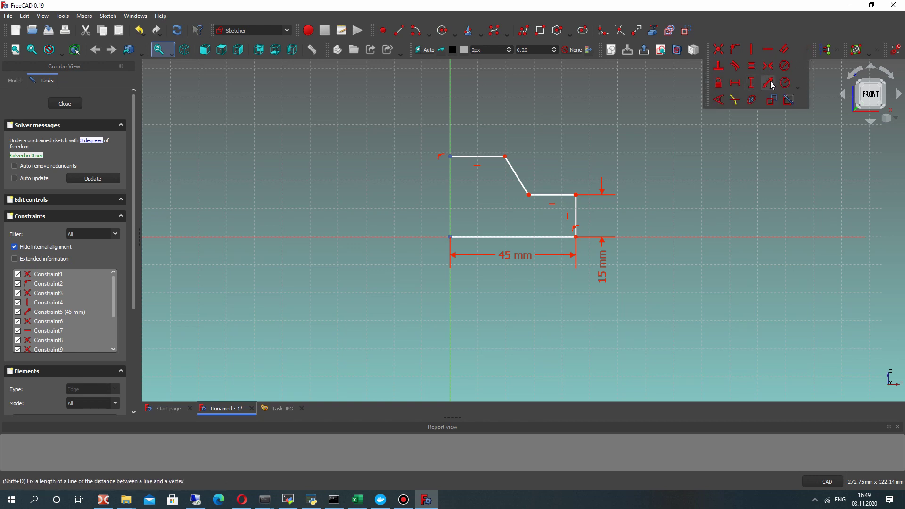
pyautogui.click(751, 85)
pyautogui.write('40')
pyautogui.press('Return')
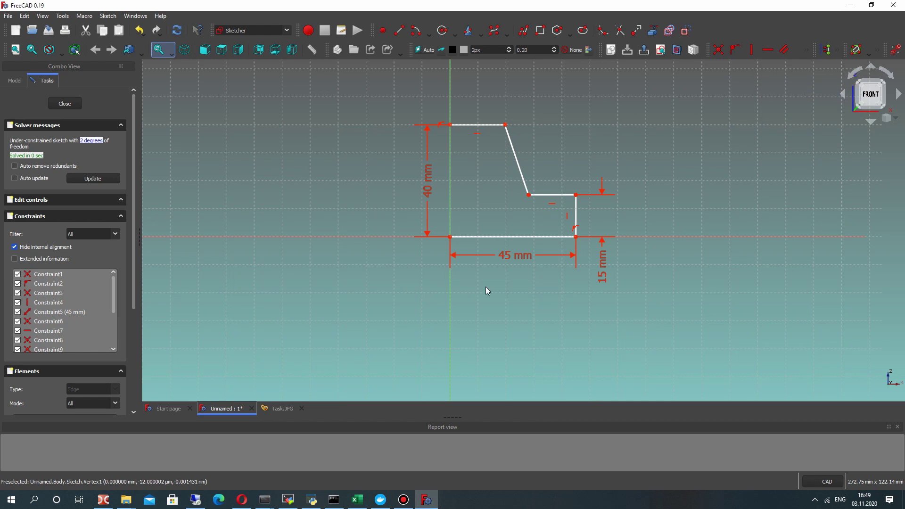
# Step: Constrain the top edge's length to 15 mm, following the reference drawing, and place the dimension above the profile
pyautogui.click(278, 409)
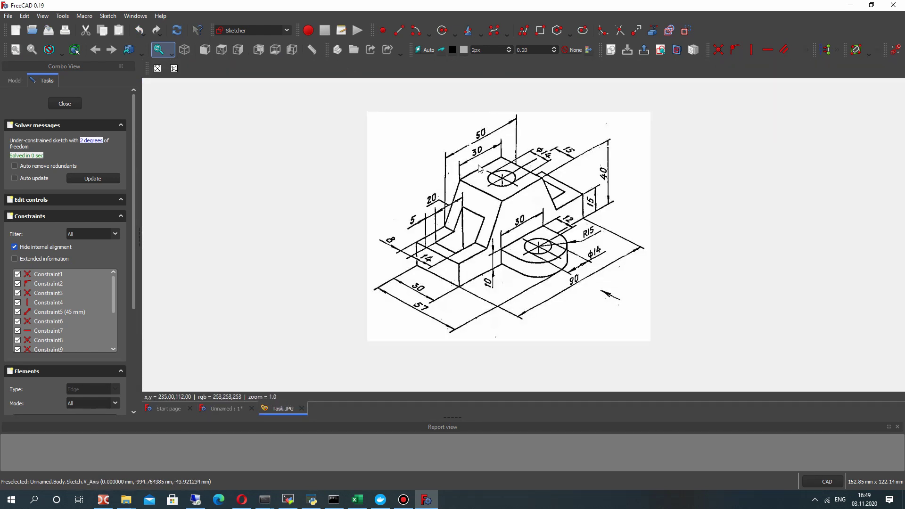
pyautogui.click(235, 406)
pyautogui.moveTo(489, 131); pyautogui.dragTo(491, 127)
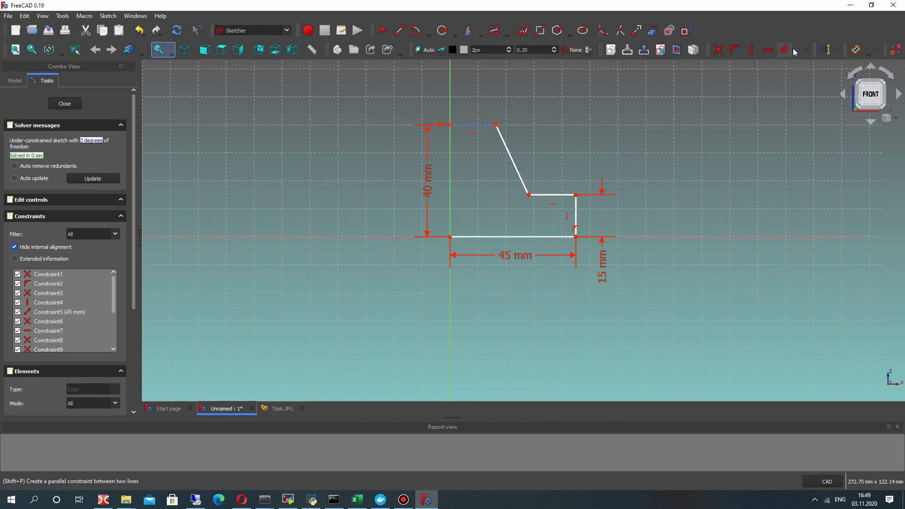
pyautogui.click(808, 49)
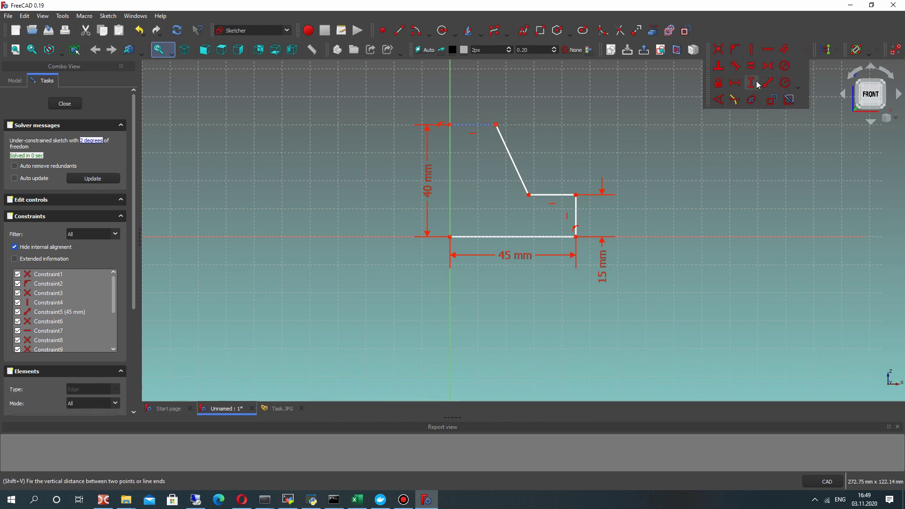
pyautogui.click(764, 82)
pyautogui.write('15')
pyautogui.press('Return')
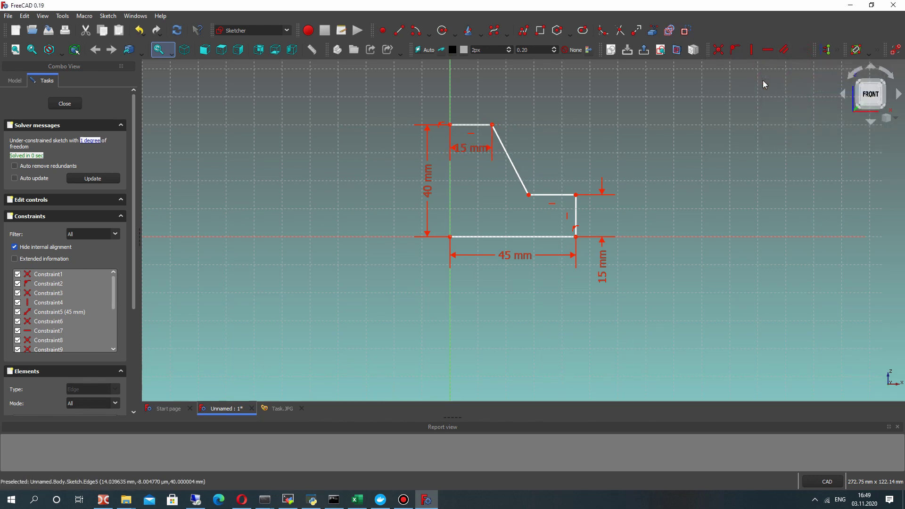
pyautogui.moveTo(471, 147)
pyautogui.mouseDown()
pyautogui.moveTo(477, 100)
pyautogui.moveTo(407, 98)
pyautogui.mouseUp()
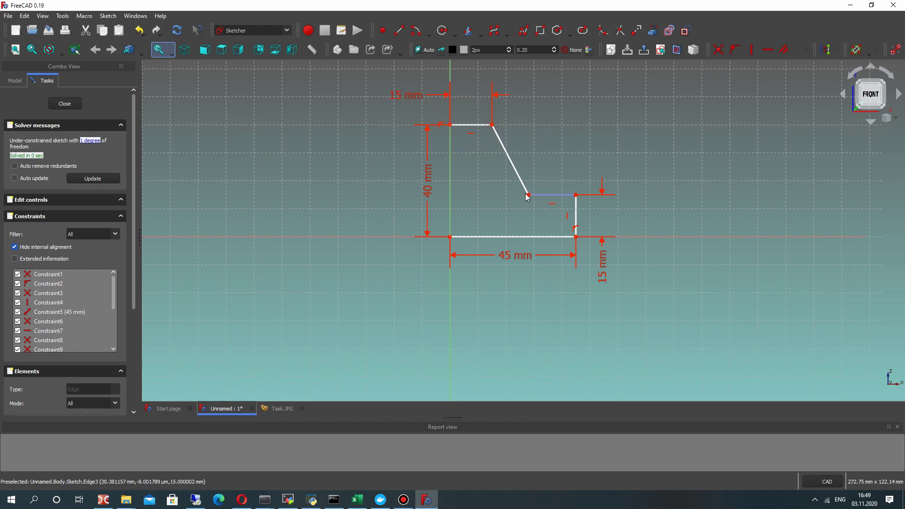
# Step: Constrain the horizontal distance between the top edge's axis endpoint and the slope's lower end to 25 mm, placing the dimension just above the base
pyautogui.moveTo(529, 194)
pyautogui.mouseDown()
pyautogui.moveTo(546, 194)
pyautogui.moveTo(521, 195)
pyautogui.mouseUp()
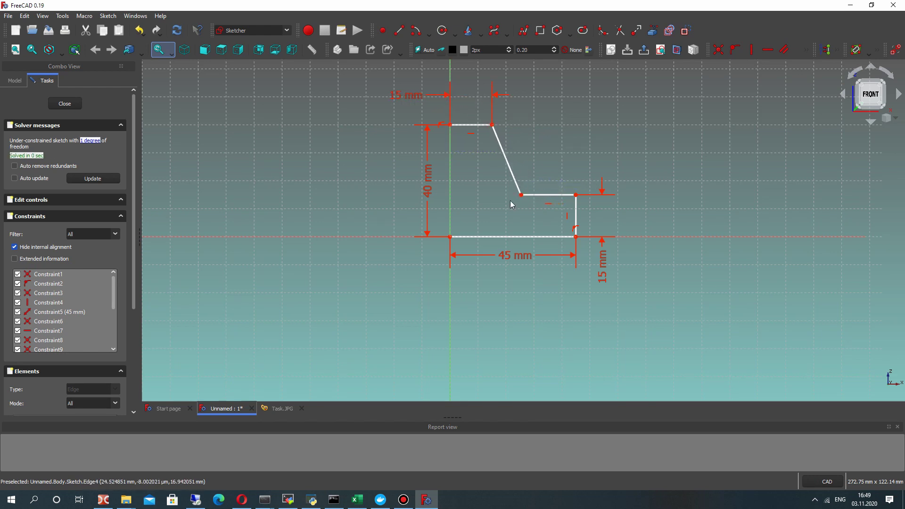
pyautogui.click(282, 408)
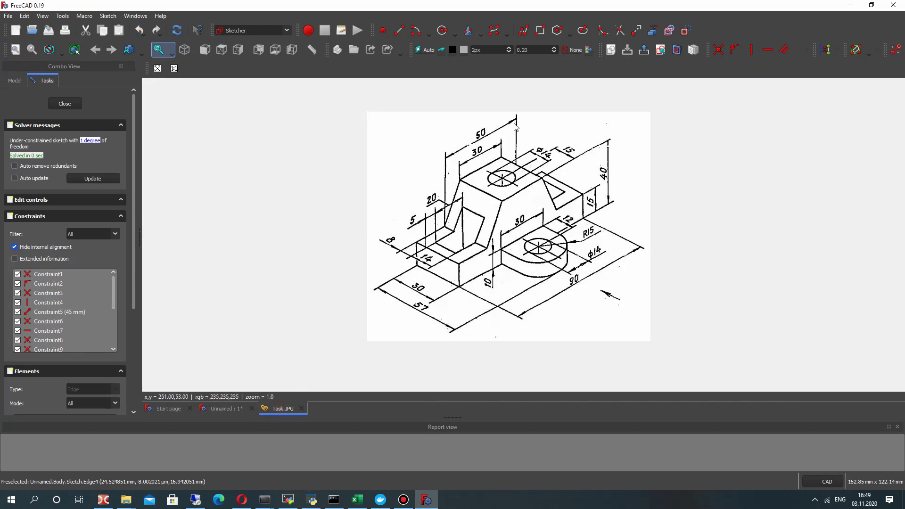
pyautogui.click(226, 408)
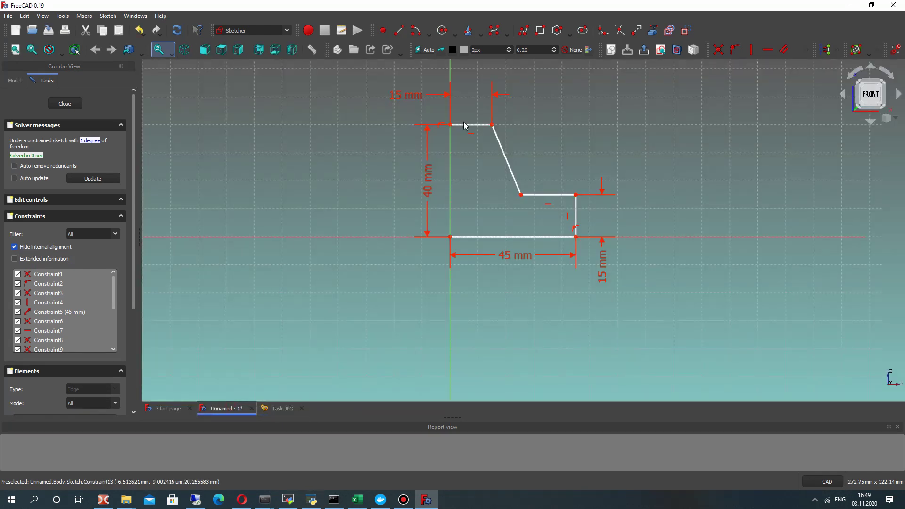
pyautogui.click(281, 408)
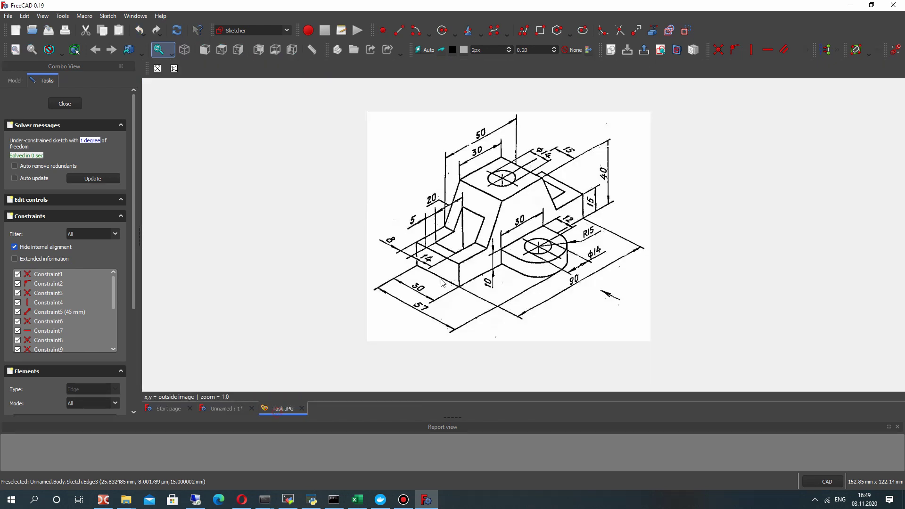
pyautogui.click(226, 408)
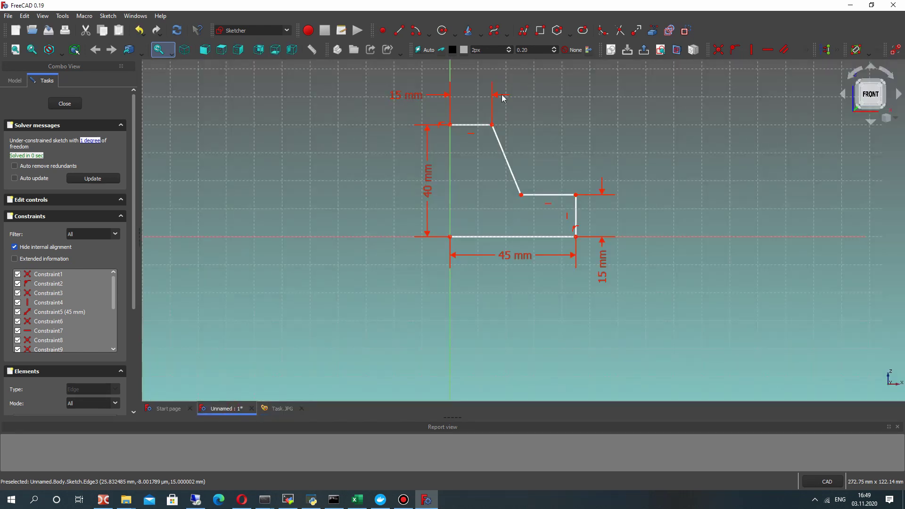
pyautogui.click(522, 196)
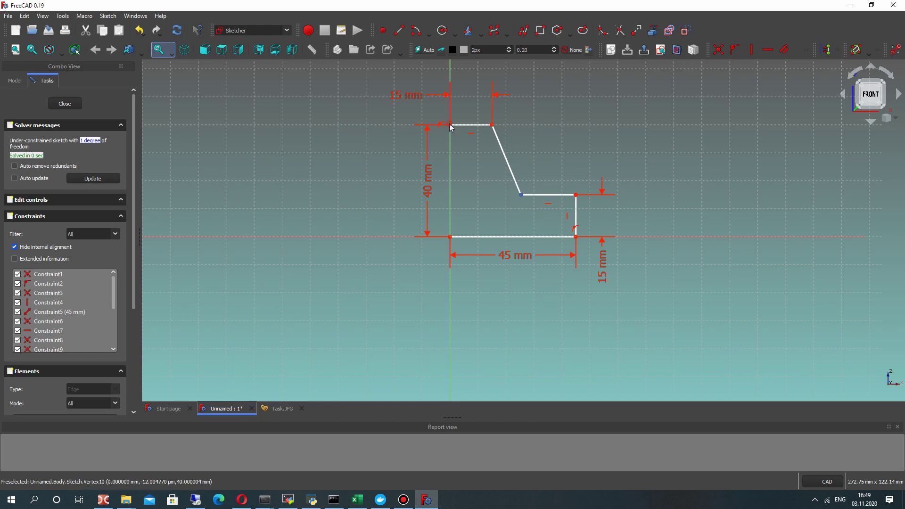
pyautogui.click(807, 51)
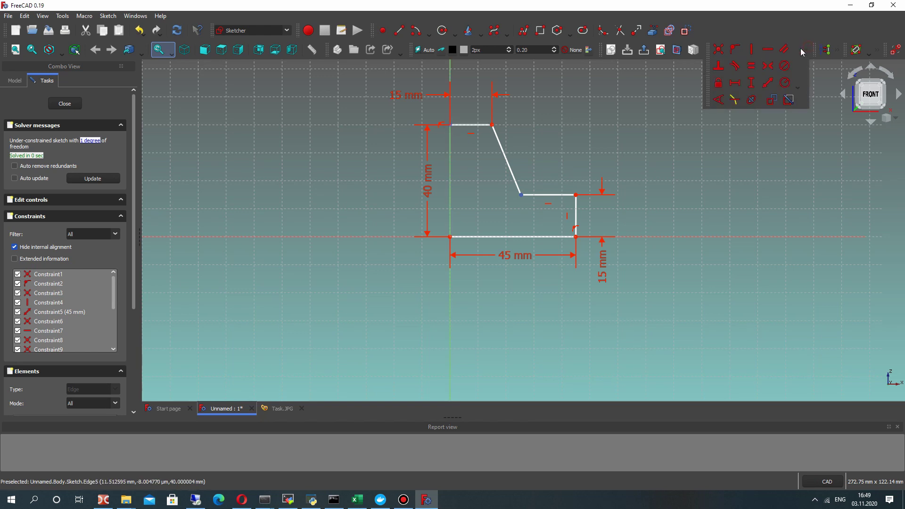
pyautogui.click(746, 84)
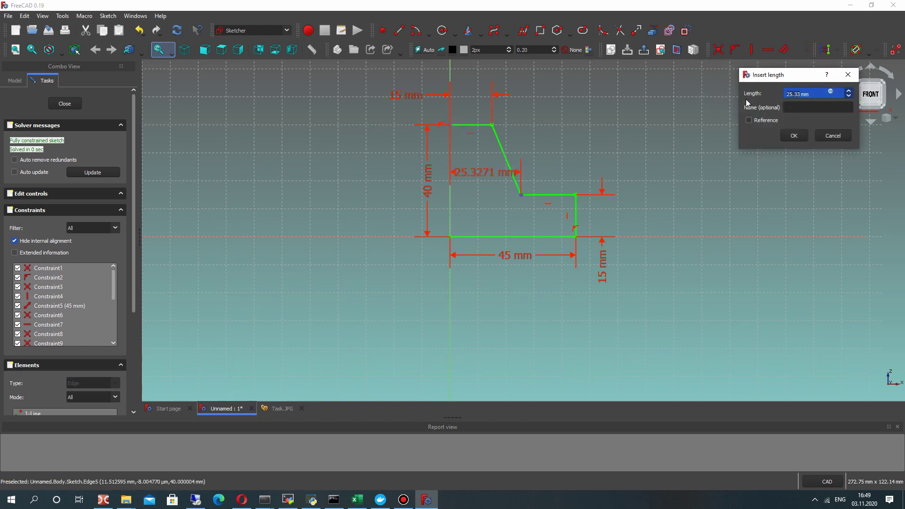
pyautogui.press('Return')
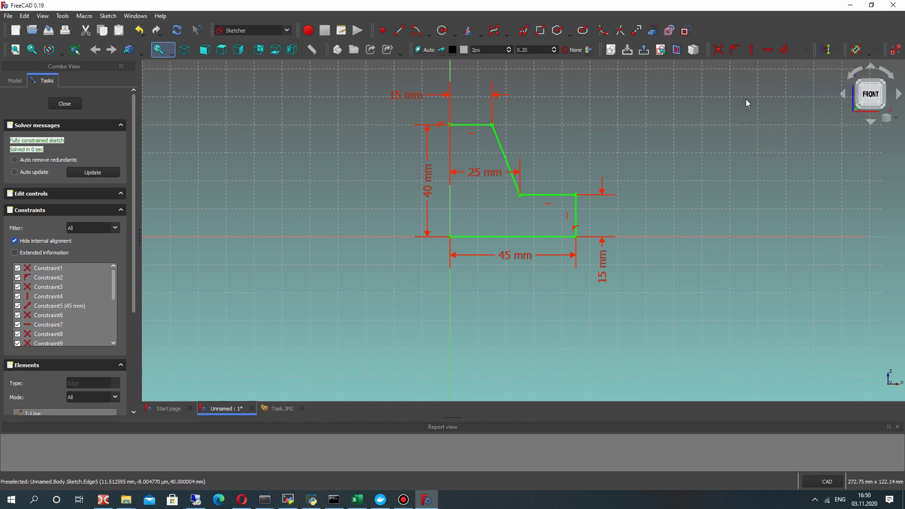
pyautogui.moveTo(484, 174); pyautogui.dragTo(488, 216)
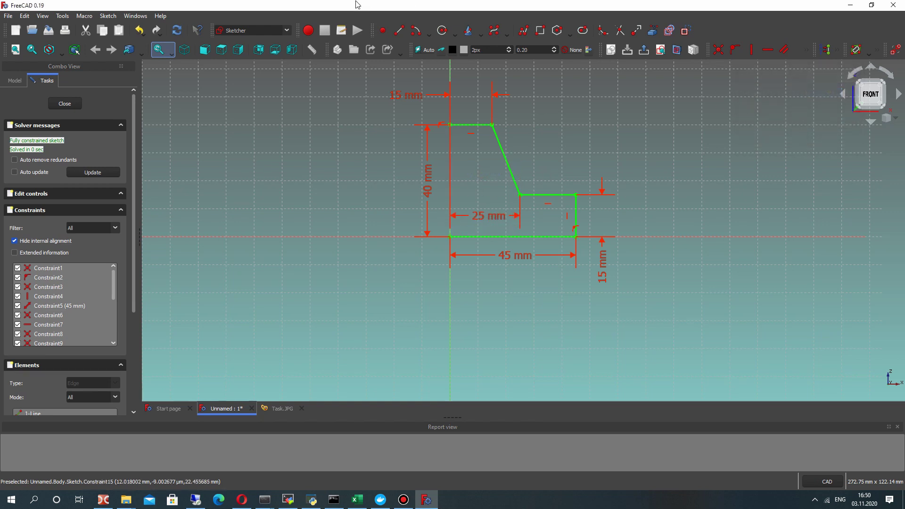
# Step: Close the profile with a vertical line from the top edge's endpoint on the vertical axis down to the origin
pyautogui.click(399, 31)
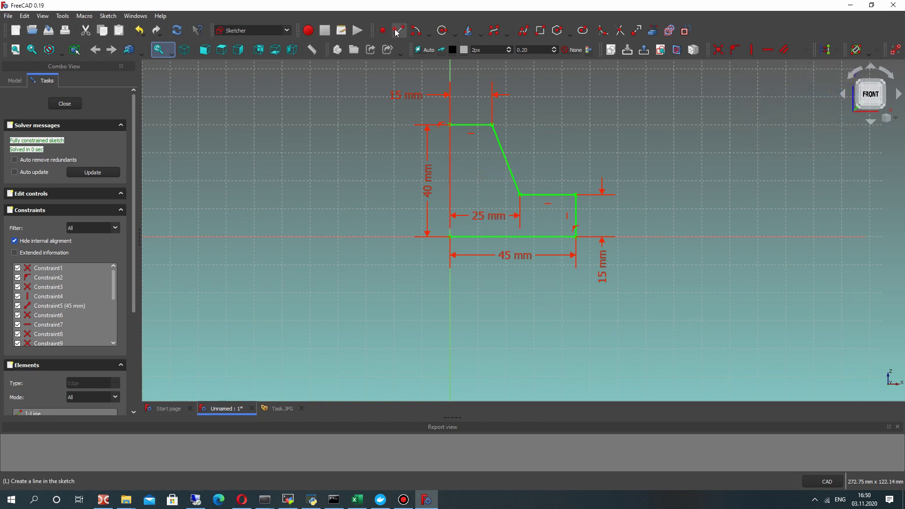
pyautogui.click(450, 125)
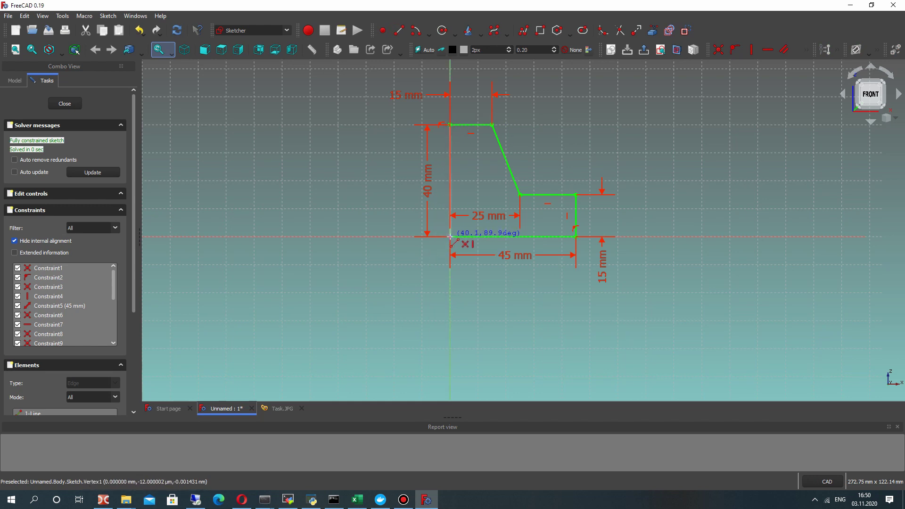
pyautogui.click(451, 238)
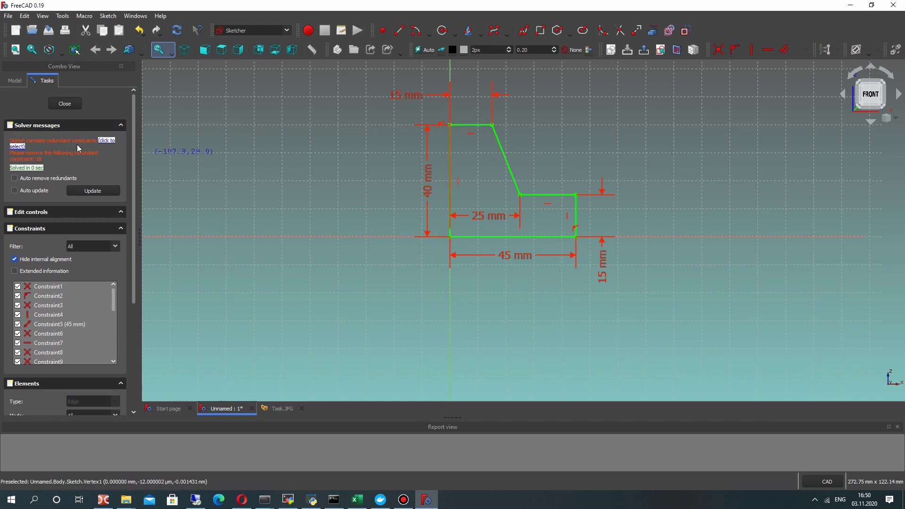
# Step: Delete the redundant vertical constraint on the closing line and finish editing the sketch
pyautogui.scroll(-3, 53, 337)
pyautogui.scroll(-1, 60, 348)
pyautogui.rightClick(59, 356)
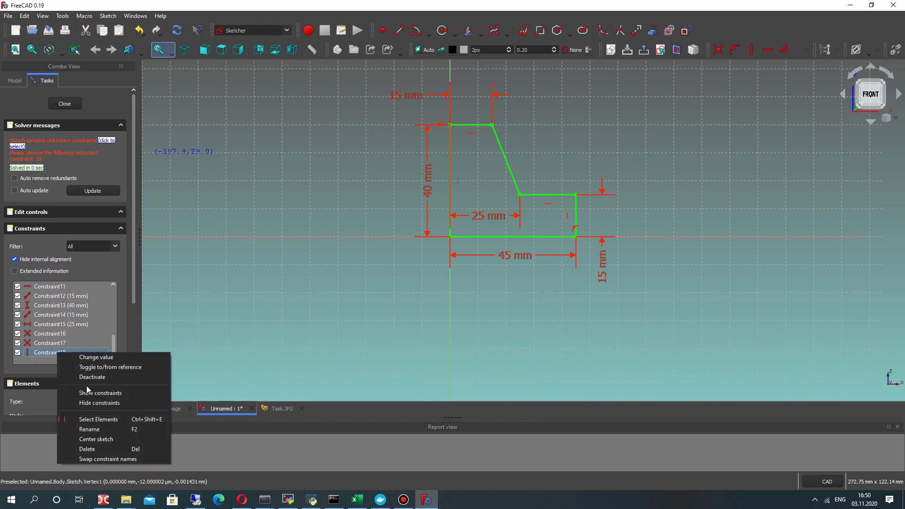
pyautogui.click(87, 449)
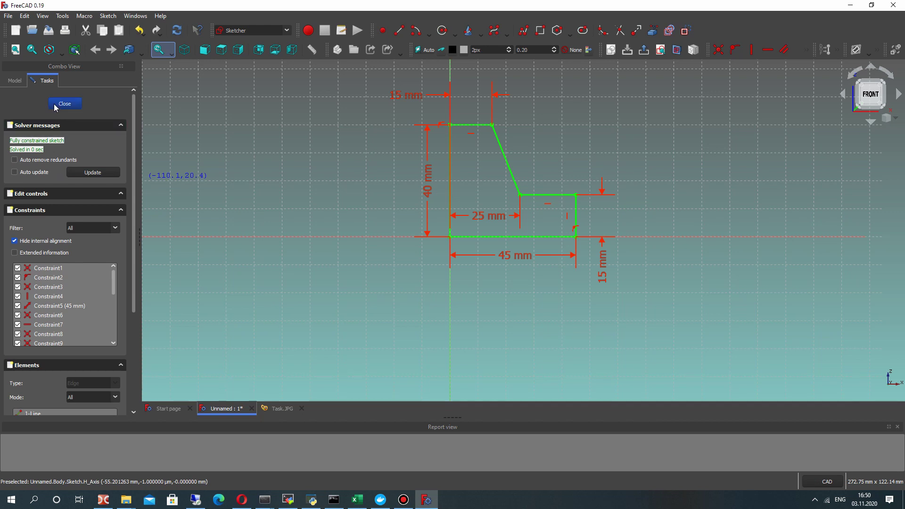
pyautogui.press('Escape')
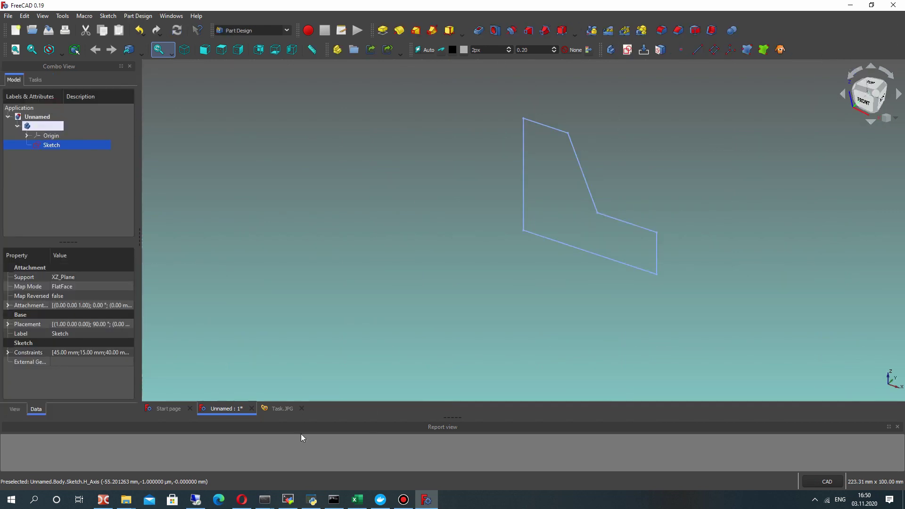
# Step: Pad the half-profile sketch 30 mm symmetric to its plane, following the reference drawing and without a custom direction
pyautogui.click(278, 409)
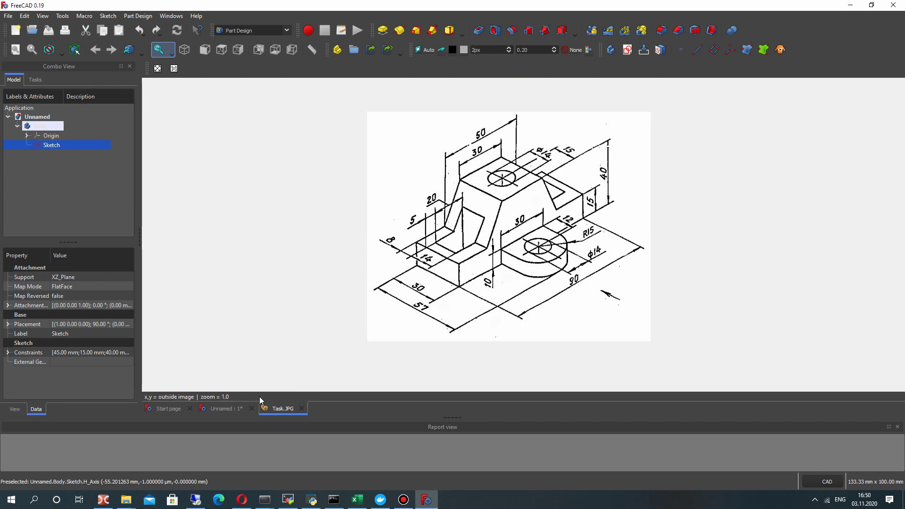
pyautogui.click(222, 408)
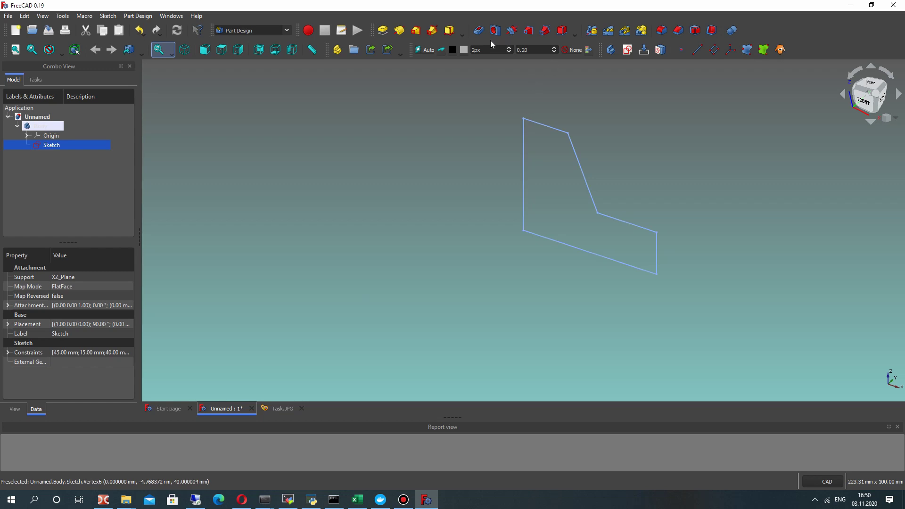
pyautogui.click(383, 30)
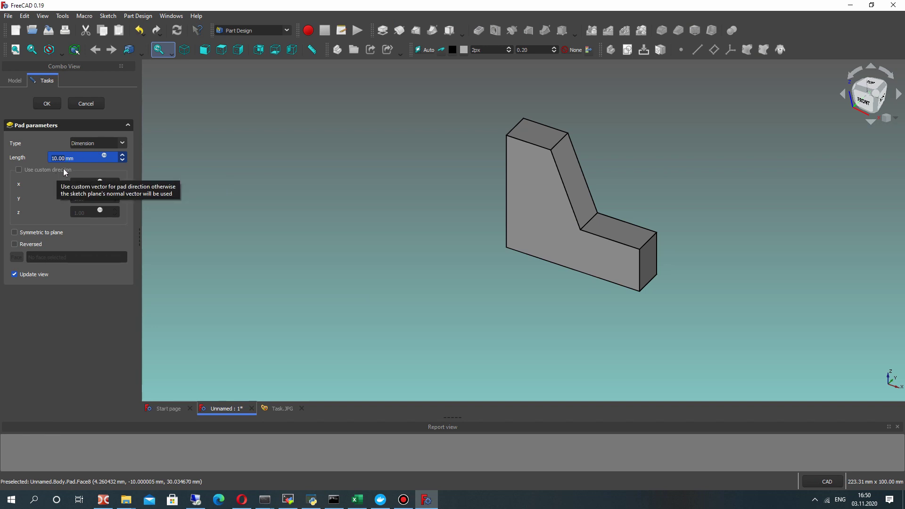
pyautogui.click(44, 234)
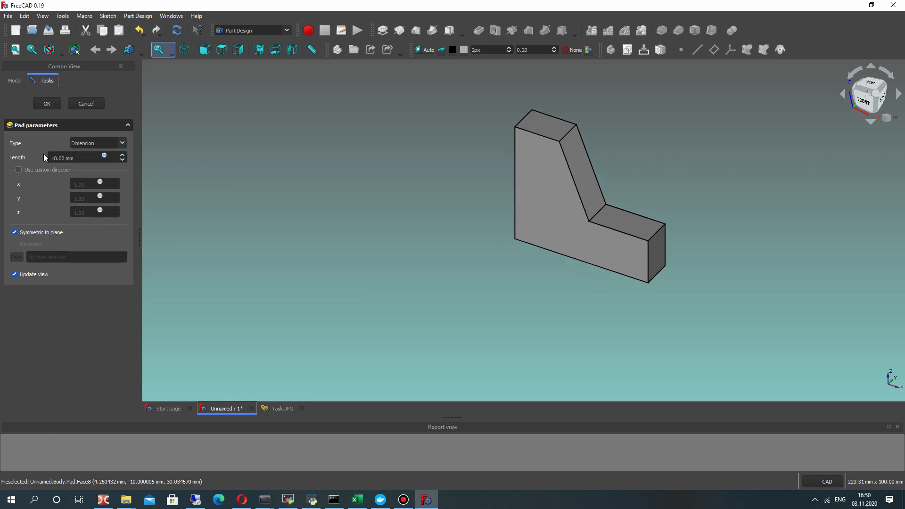
pyautogui.click(62, 157)
pyautogui.write('30 mm')
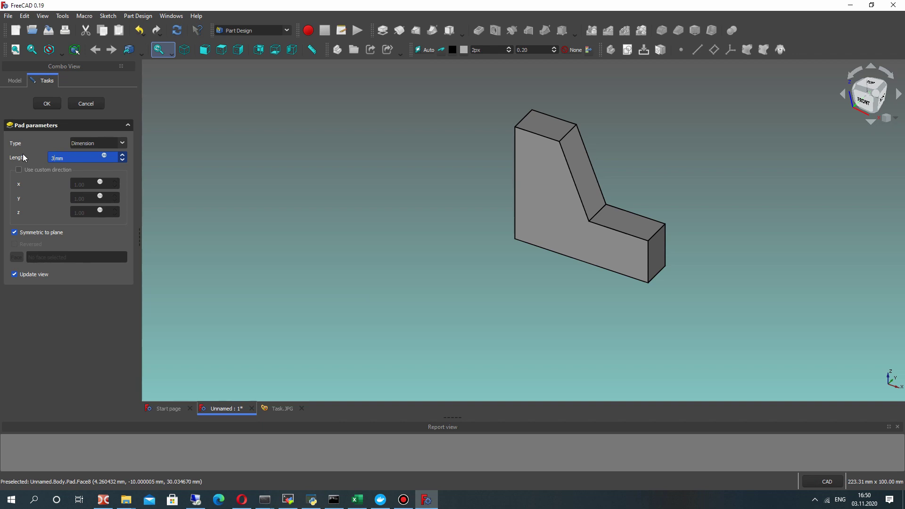
pyautogui.click(43, 171)
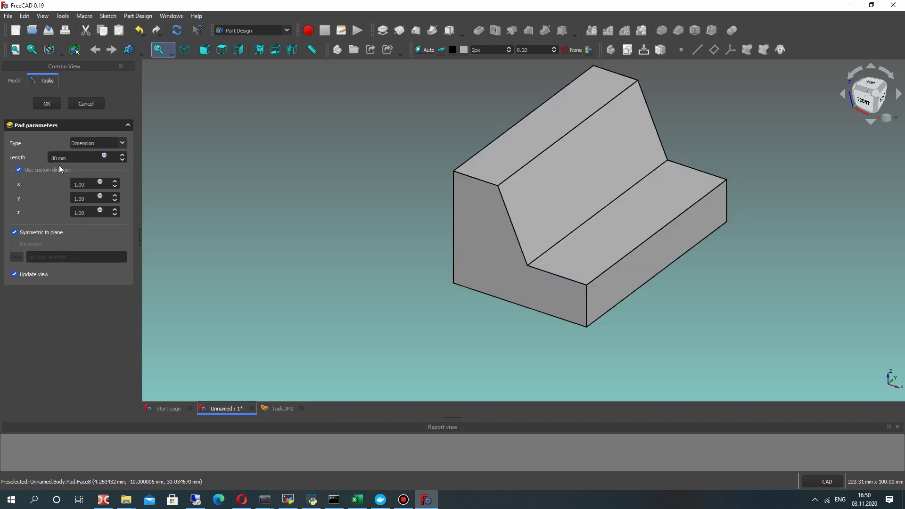
pyautogui.click(18, 169)
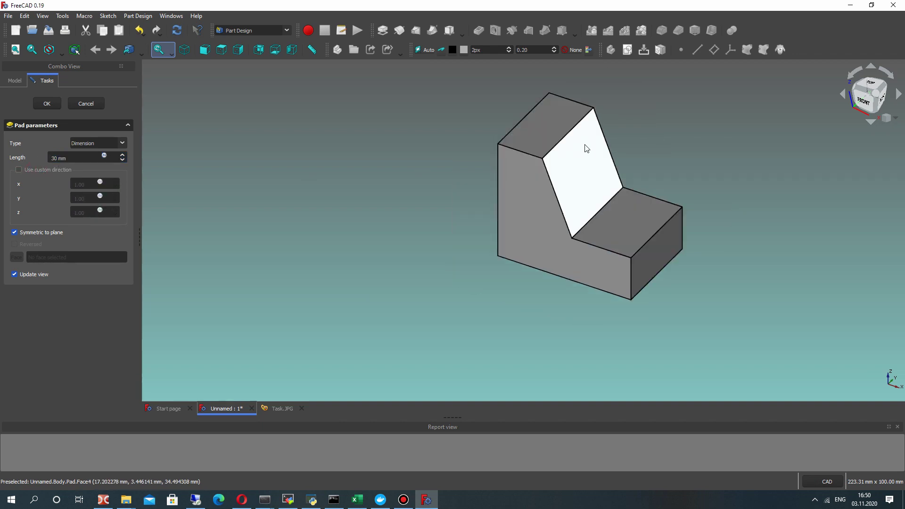
pyautogui.click(49, 103)
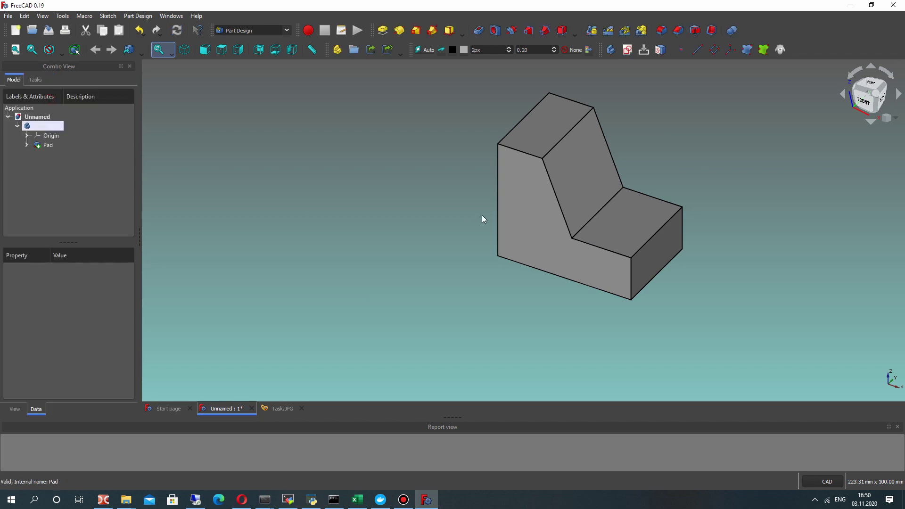
# Step: Mirror the pad about the vertical sketch axis to complete the bracket's body
pyautogui.moveTo(601, 322)
pyautogui.mouseDown(button='middle')
pyautogui.moveTo(762, 307)
pyautogui.moveTo(693, 227)
pyautogui.moveTo(617, 297)
pyautogui.moveTo(594, 248)
pyautogui.moveTo(574, 323)
pyautogui.moveTo(675, 160)
pyautogui.moveTo(650, 230)
pyautogui.moveTo(631, 155)
pyautogui.mouseUp(button='middle')
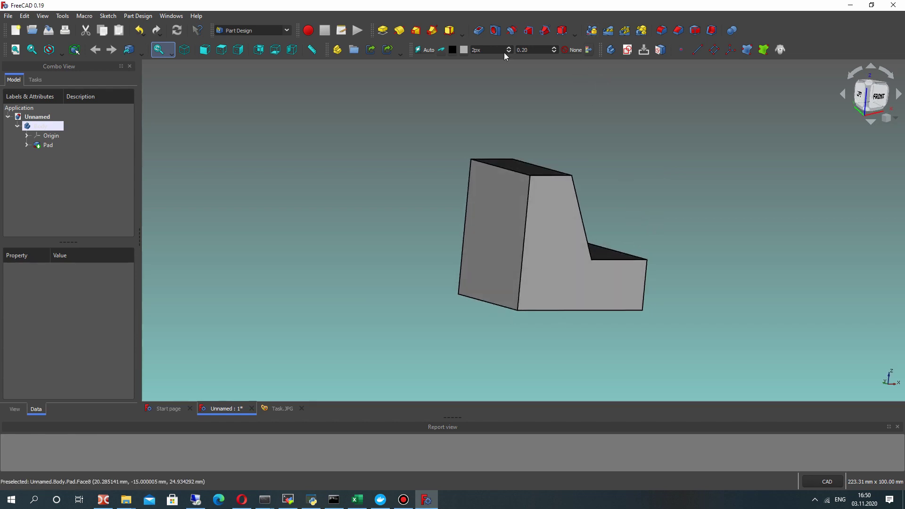
pyautogui.click(48, 145)
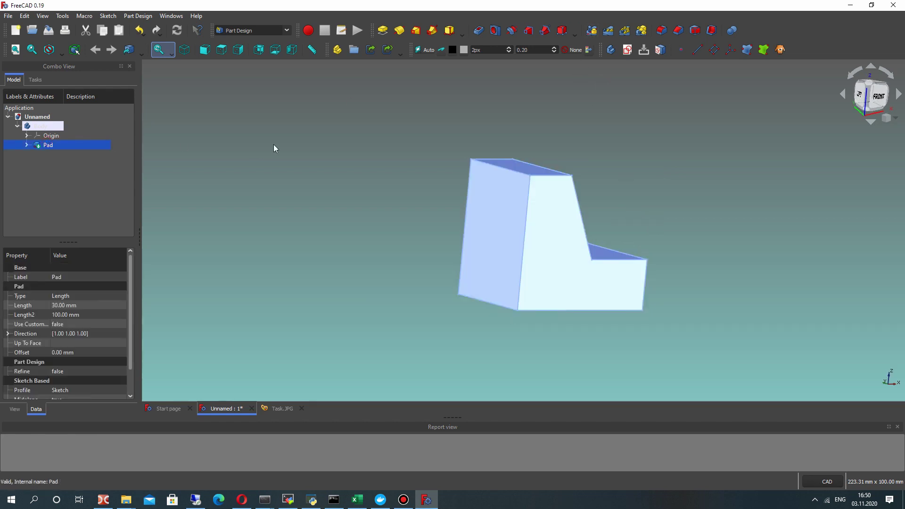
pyautogui.click(592, 30)
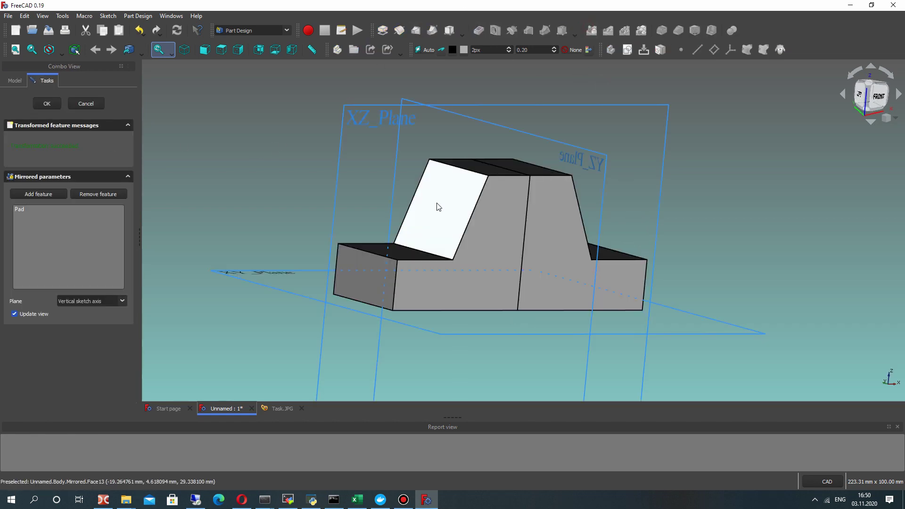
pyautogui.click(93, 300)
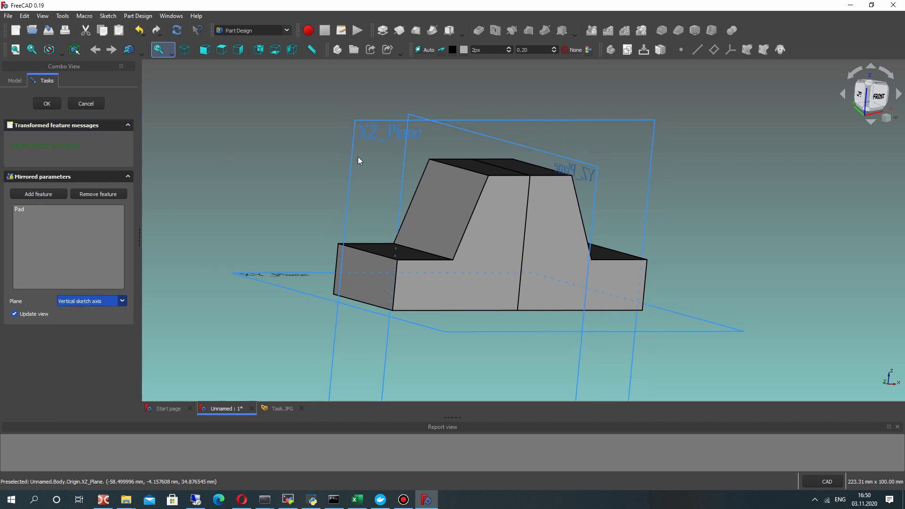
pyautogui.click(47, 104)
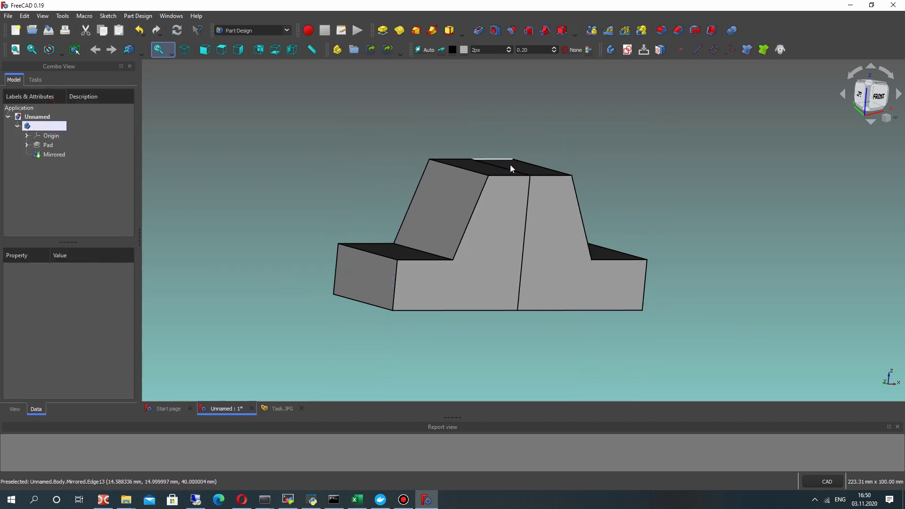
# Step: Set the mirrored feature's Refine property to true to remove the seam lines
pyautogui.click(47, 155)
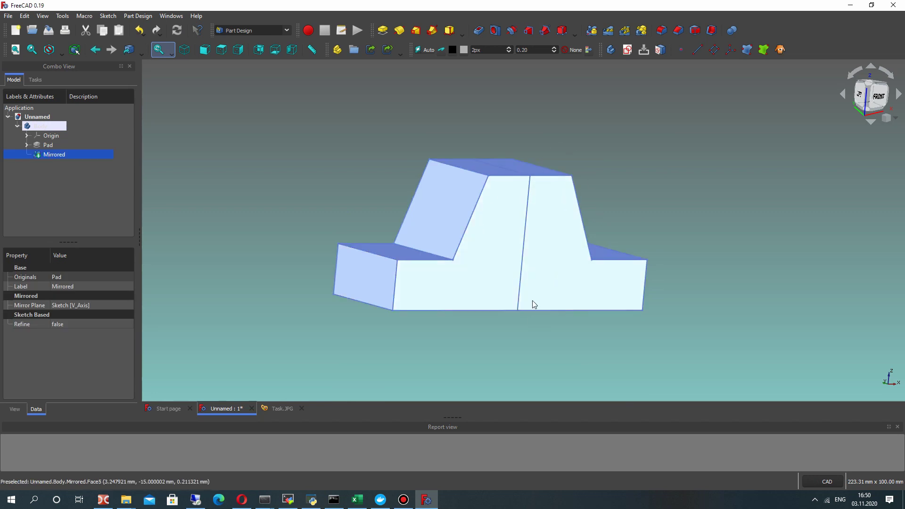
pyautogui.click(57, 324)
pyautogui.click(71, 323)
pyautogui.click(61, 340)
pyautogui.click(485, 338)
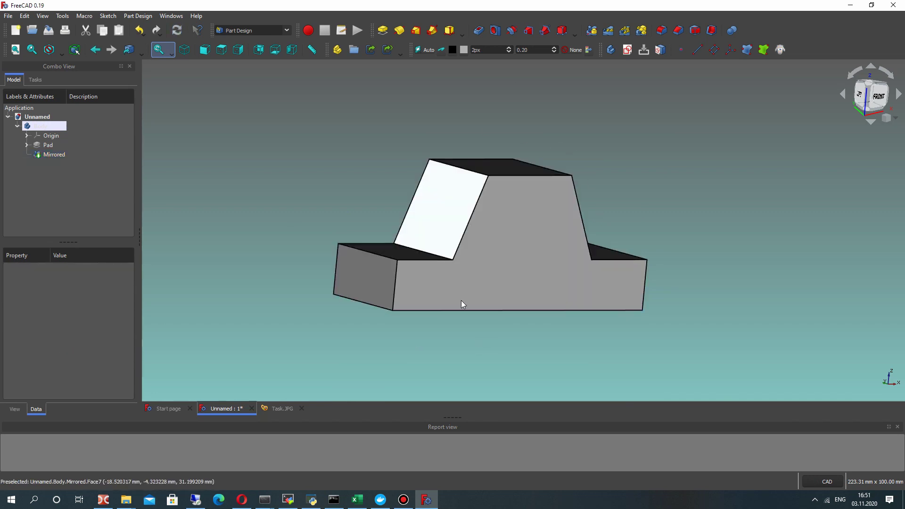
# Step: Check the reference drawing and create a new sketch on the topmost flat face of the mirrored body
pyautogui.moveTo(493, 228); pyautogui.dragTo(555, 178, button='middle')
pyautogui.scroll(2, 516, 165)
pyautogui.scroll(-3, 516, 166)
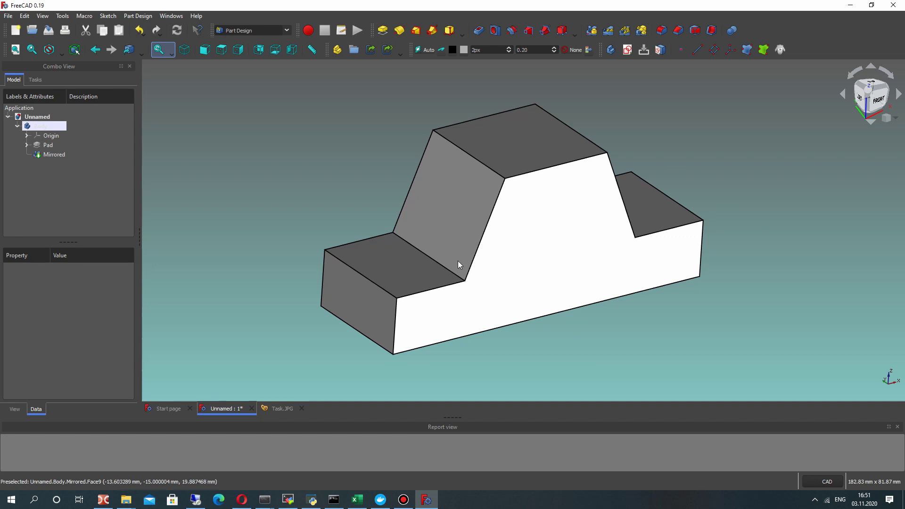
pyautogui.click(282, 410)
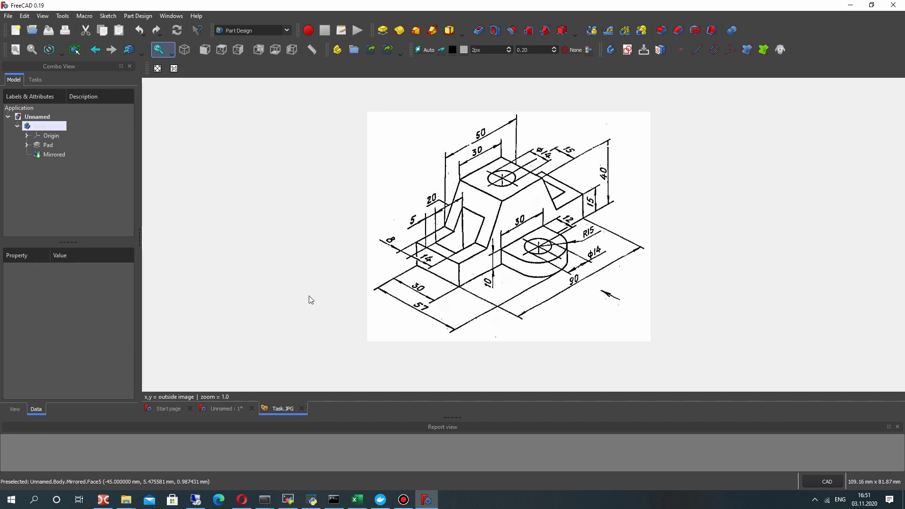
pyautogui.click(224, 409)
pyautogui.click(529, 147)
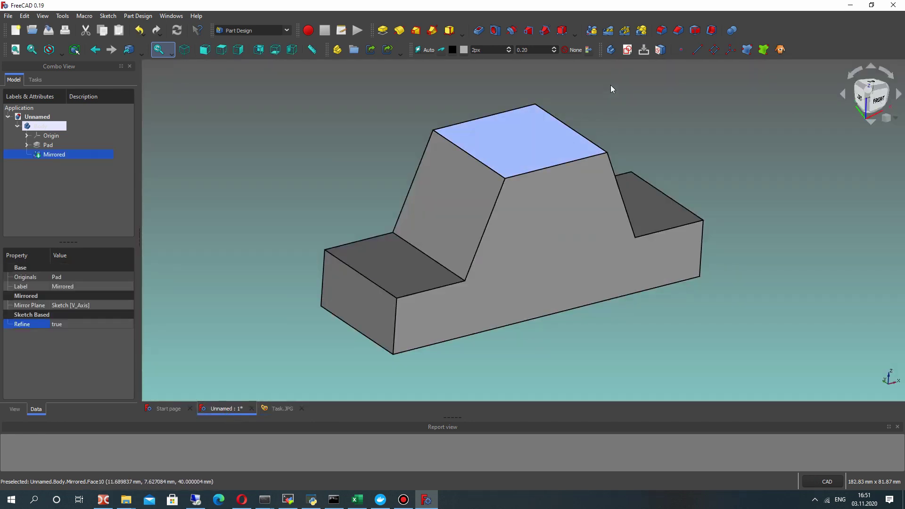
pyautogui.click(627, 52)
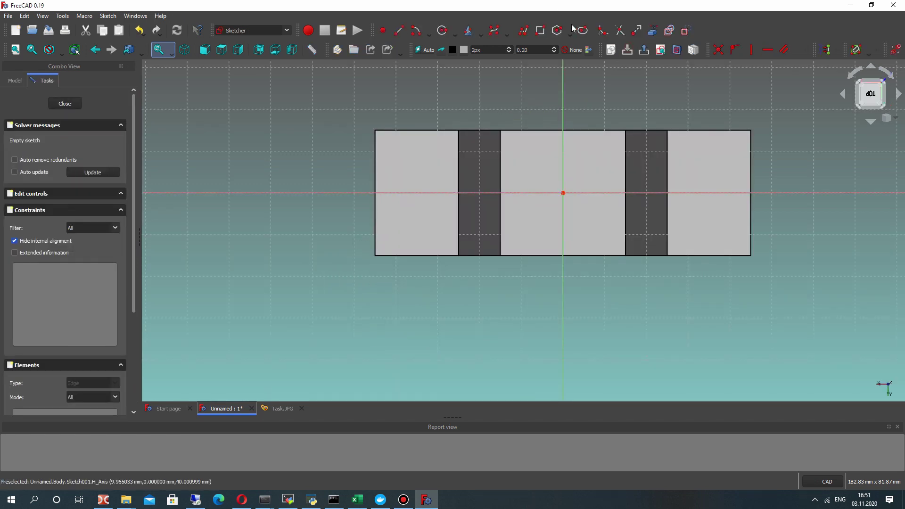
# Step: Draw a circle about 13.6 mm in diameter centred on the sketch origin and check the hole size in the reference drawing
pyautogui.click(443, 30)
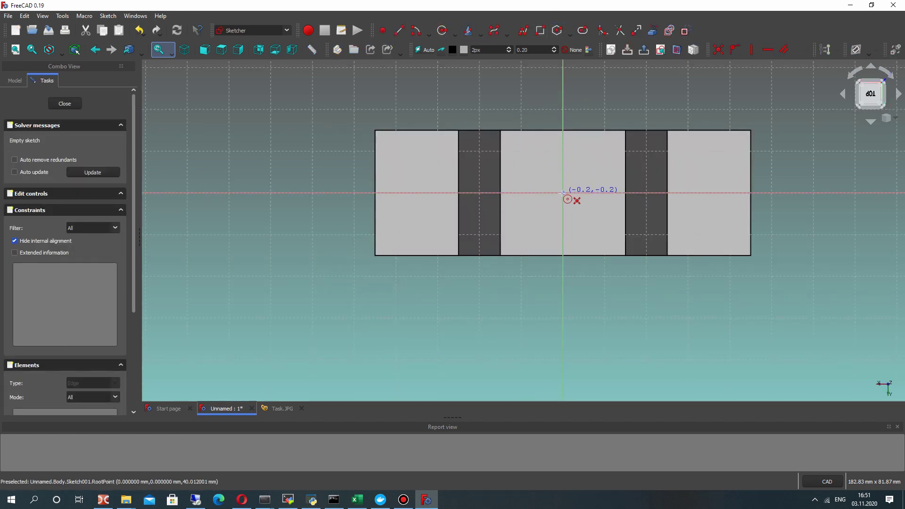
pyautogui.click(562, 193)
pyautogui.click(545, 212)
pyautogui.click(283, 409)
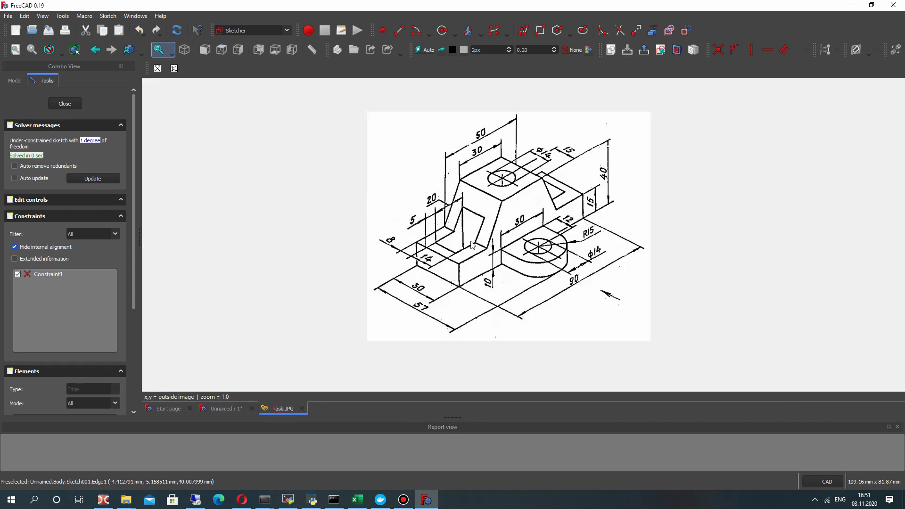
pyautogui.click(235, 409)
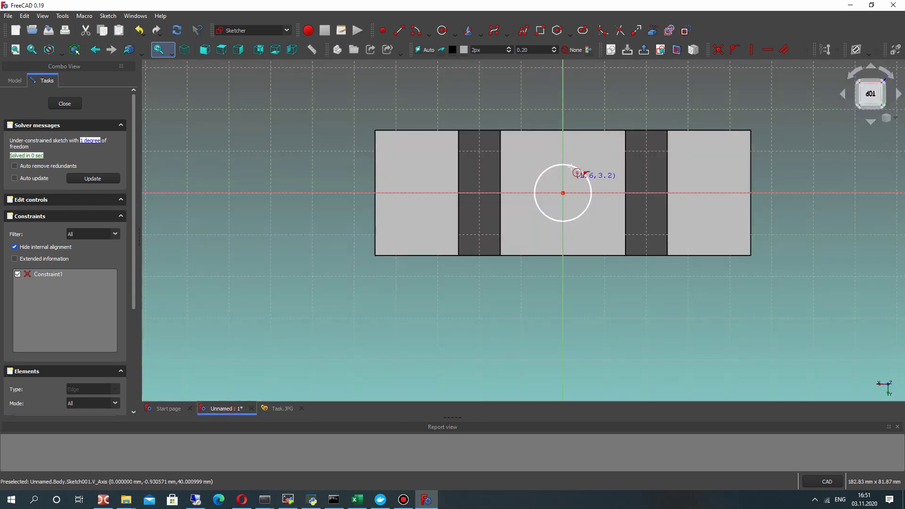
# Step: Constrain the circle's diameter to 14 mm
pyautogui.rightClick(583, 151)
pyautogui.click(579, 177)
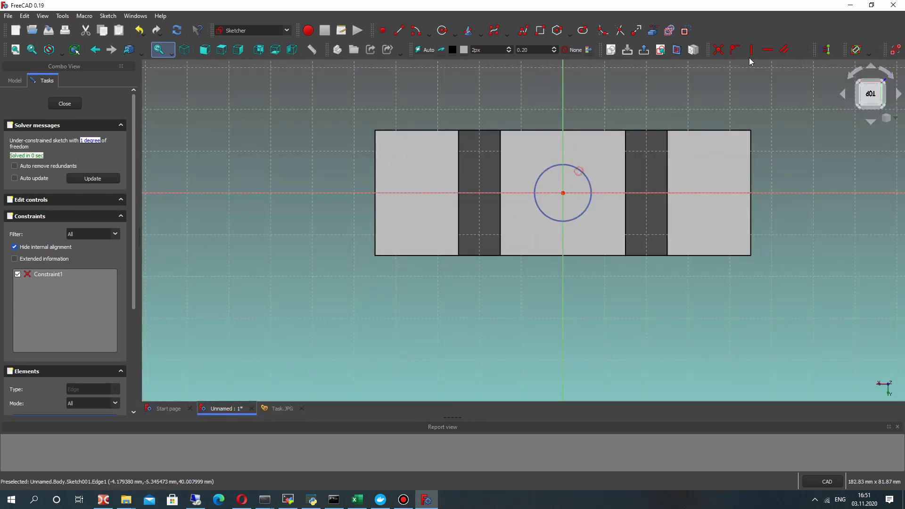
pyautogui.click(805, 50)
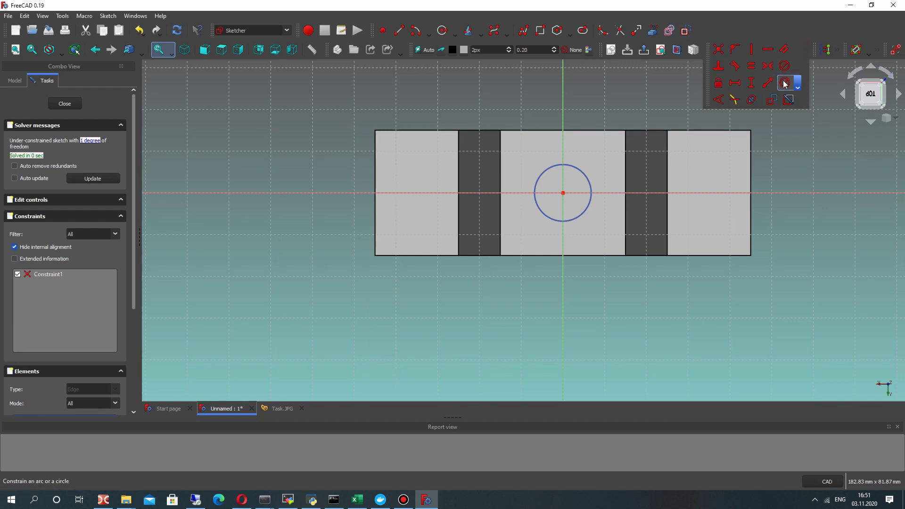
pyautogui.click(799, 84)
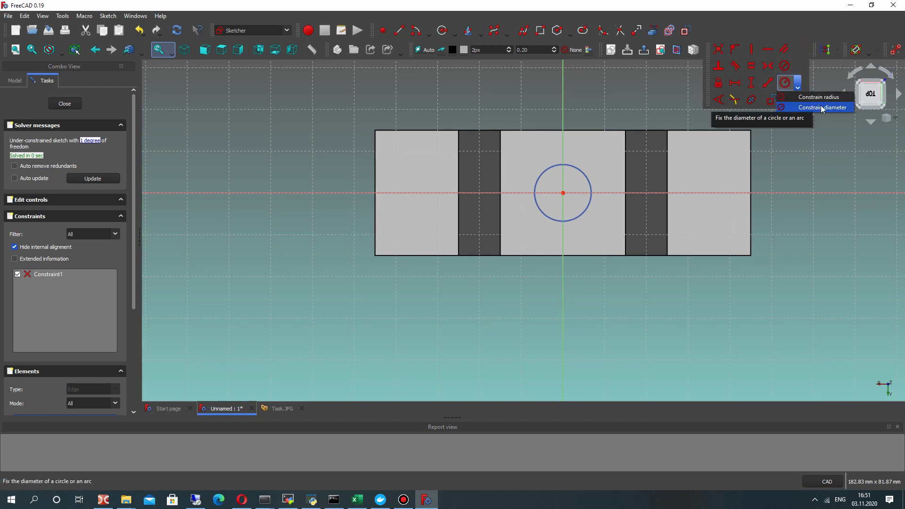
pyautogui.click(804, 106)
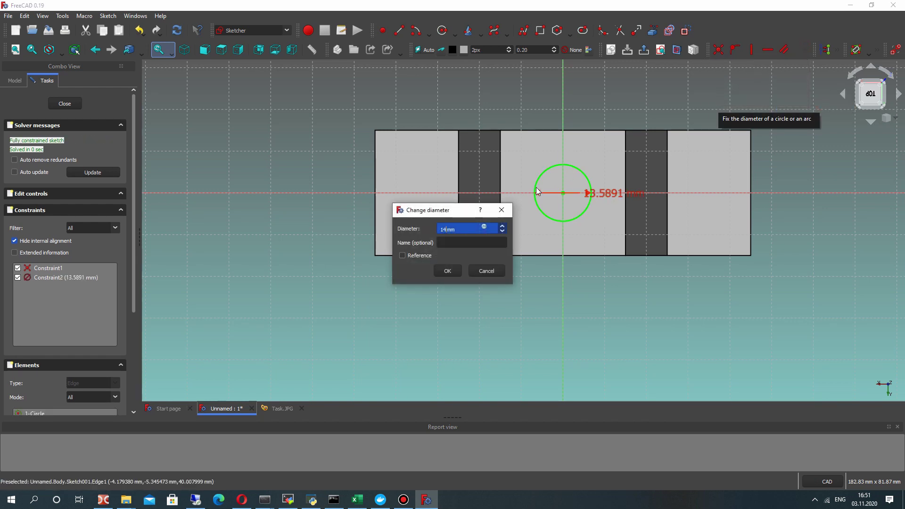
pyautogui.press('Return')
# Step: Check the reference drawing, reposition the circle's diameter label diagonally outside the circle, and close the sketch
pyautogui.click(276, 409)
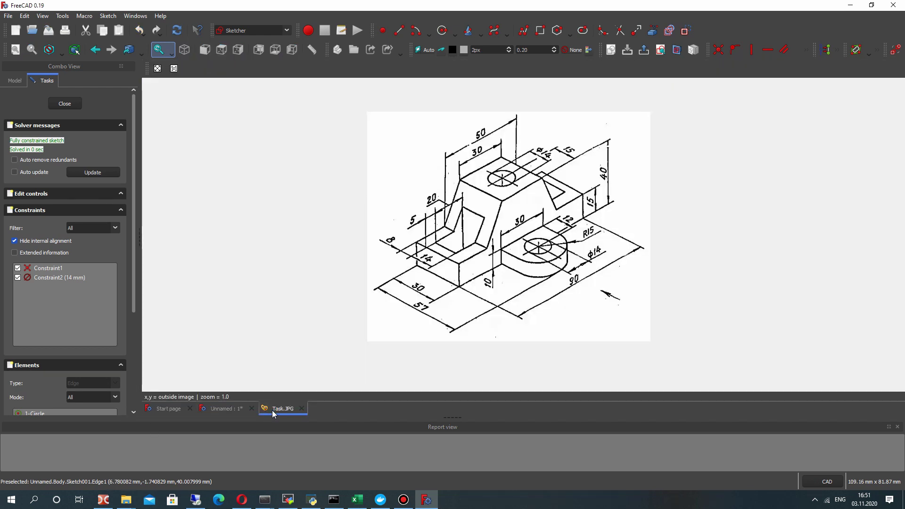
pyautogui.click(232, 409)
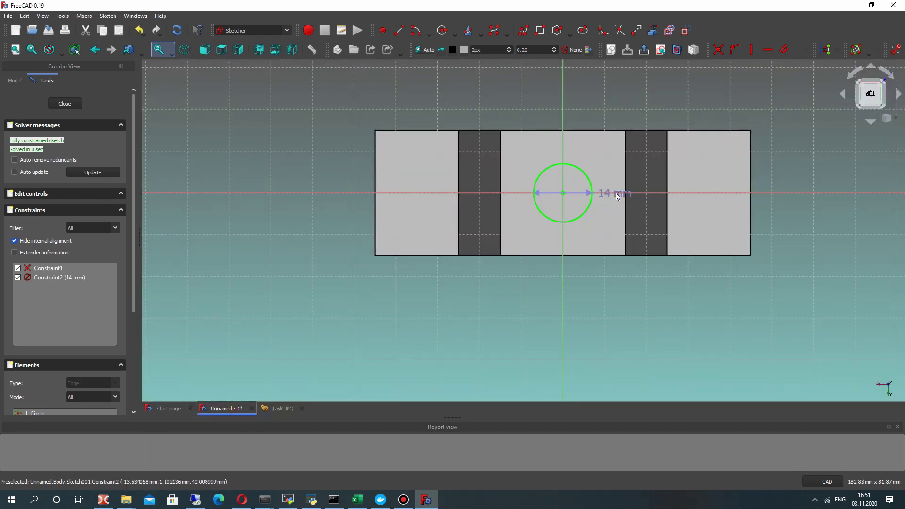
pyautogui.moveTo(614, 193); pyautogui.dragTo(610, 146)
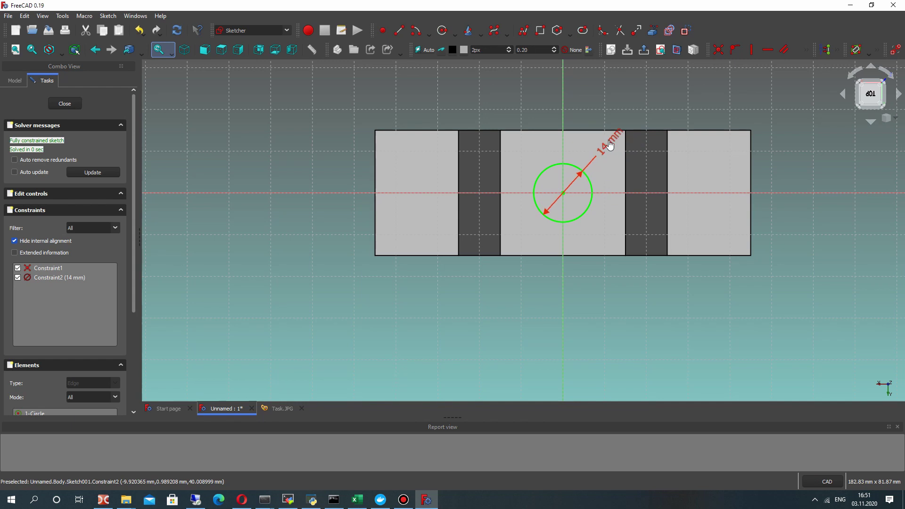
pyautogui.moveTo(545, 269)
pyautogui.mouseDown(button='middle')
pyautogui.moveTo(592, 253)
pyautogui.moveTo(481, 283)
pyautogui.moveTo(417, 139)
pyautogui.mouseUp(button='middle')
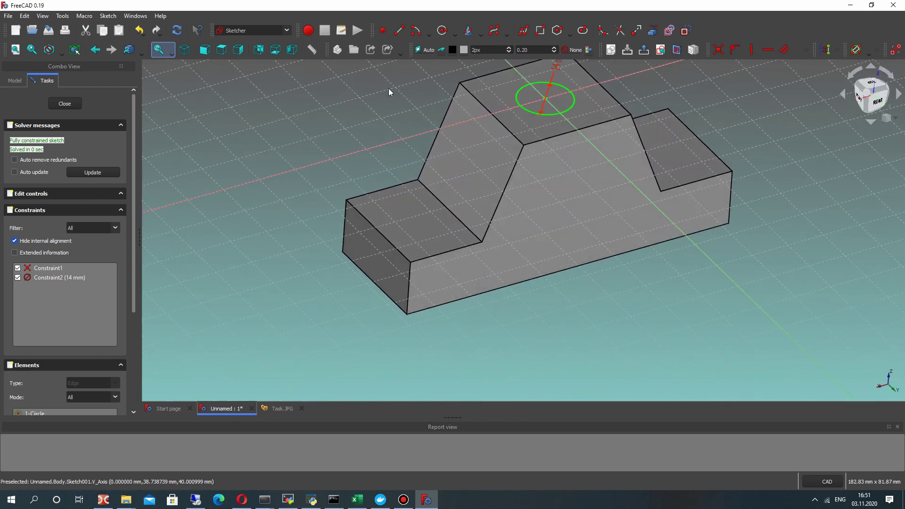
pyautogui.click(63, 104)
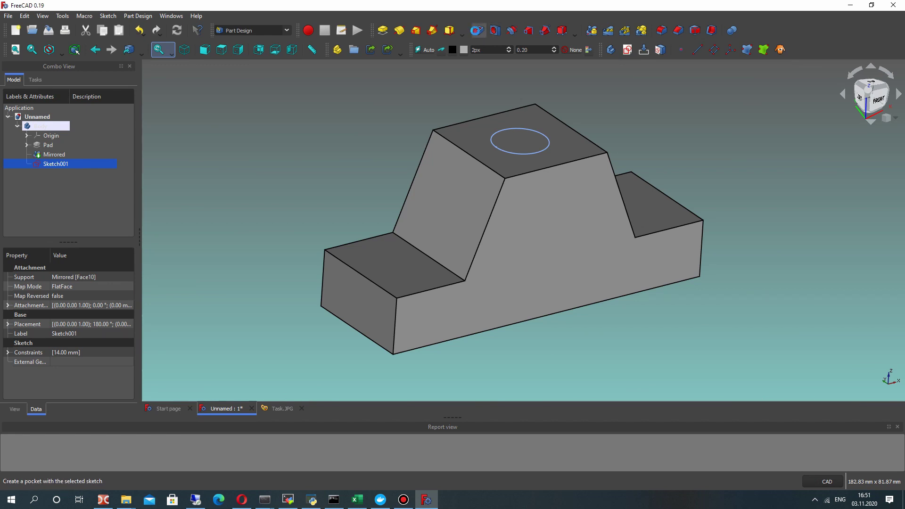
# Step: Pocket the circle sketch with a length of 100 mm to cut the vertical hole through the body
pyautogui.click(478, 31)
pyautogui.moveTo(499, 172); pyautogui.dragTo(542, 241, button='middle')
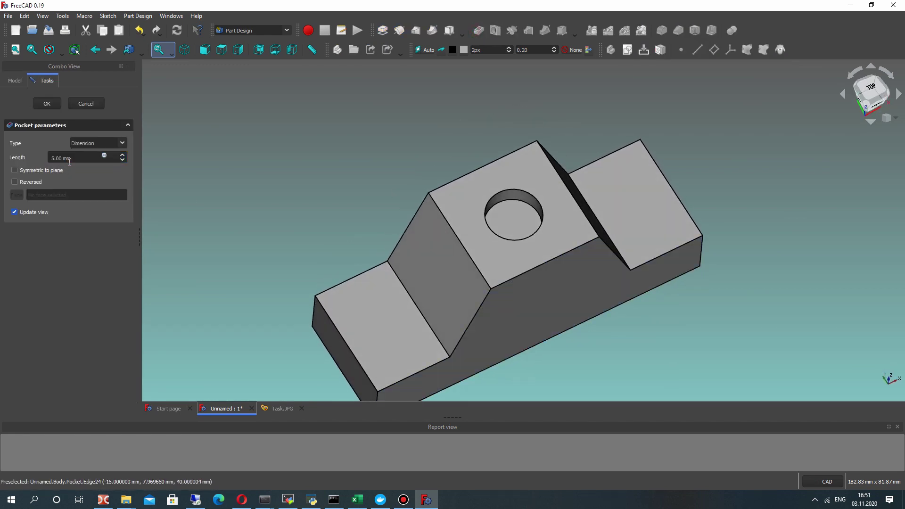
pyautogui.doubleClick(69, 158)
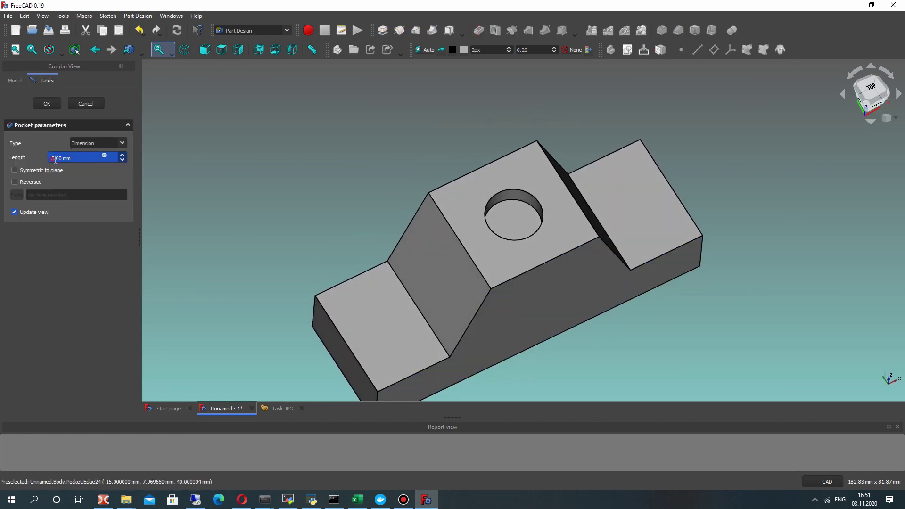
pyautogui.write('100')
pyautogui.press('Return')
pyautogui.moveTo(500, 245); pyautogui.dragTo(653, 208, button='middle')
# Step: Check the reference drawing and create a new sketch on the top face of one of the low end ledges
pyautogui.click(279, 409)
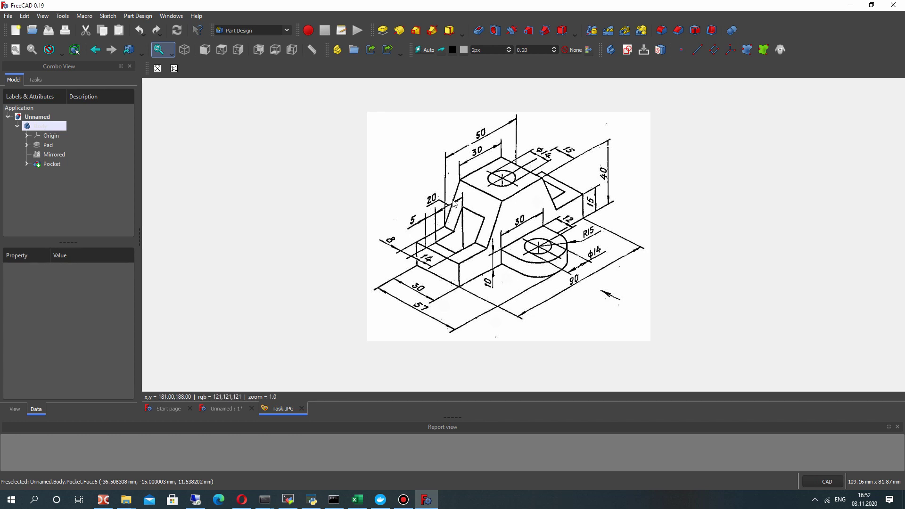
pyautogui.click(224, 409)
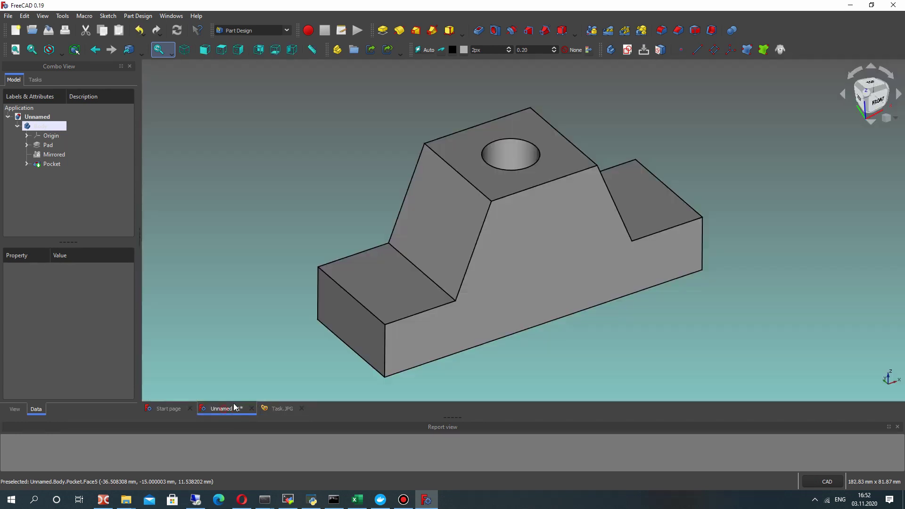
pyautogui.click(390, 286)
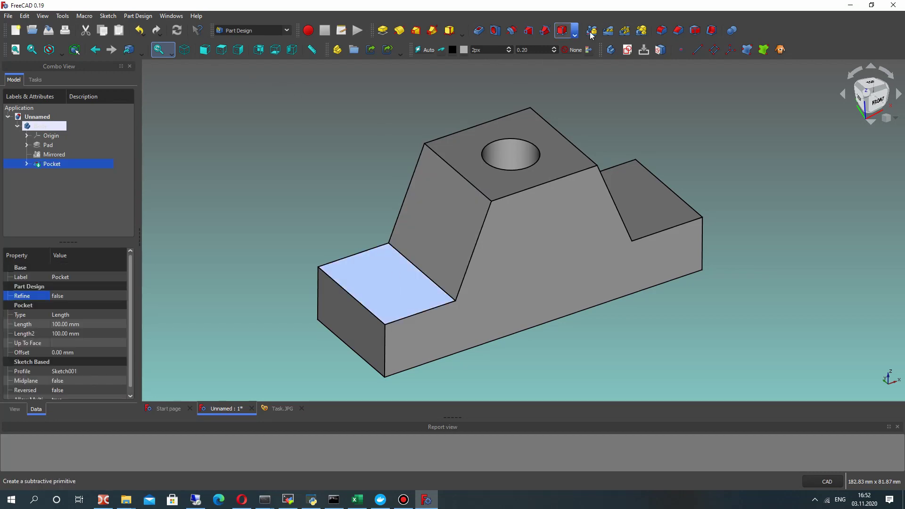
pyautogui.click(627, 49)
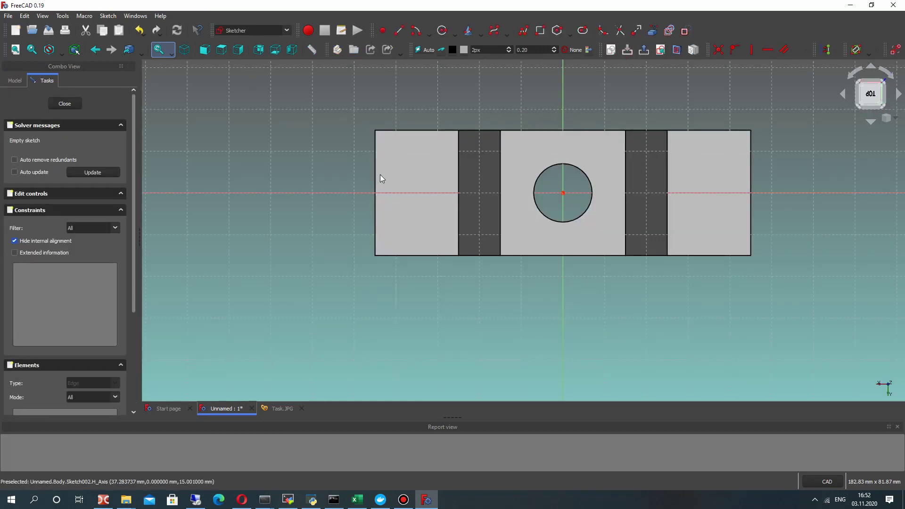
# Step: Draw a rectangle inside the ledge's face, spanning the horizontal sketch axis
pyautogui.click(541, 31)
pyautogui.click(404, 160)
pyautogui.click(473, 238)
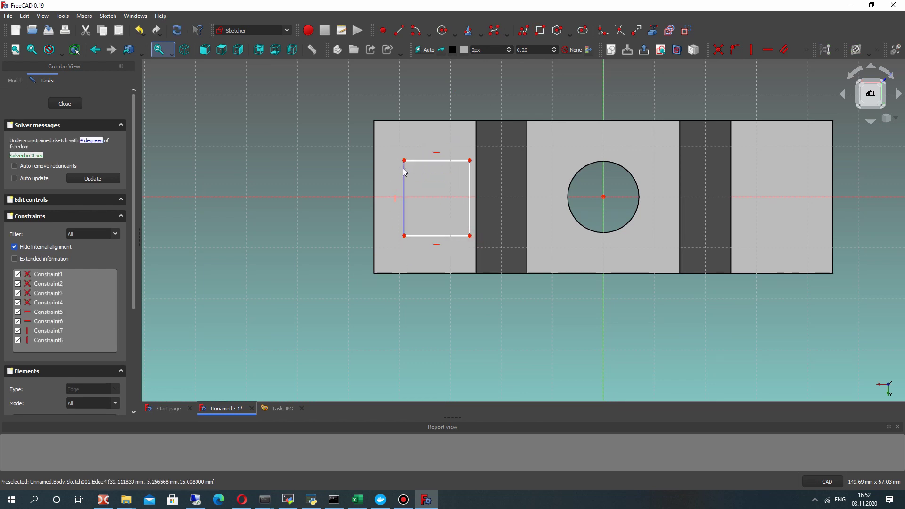
# Step: Make the rectangle's two outer corners symmetric about the horizontal axis, test-move a corner, and consult the reference drawing for the slot's dimensions
pyautogui.scroll(2, 407, 159)
pyautogui.click(404, 158)
pyautogui.keyDown('ctrl'); pyautogui.click(404, 269); pyautogui.keyUp('ctrl')
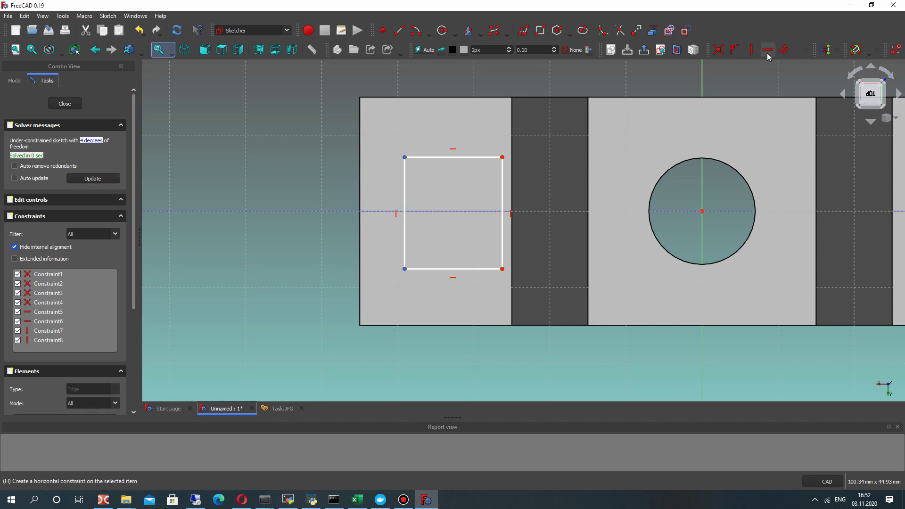
pyautogui.click(806, 53)
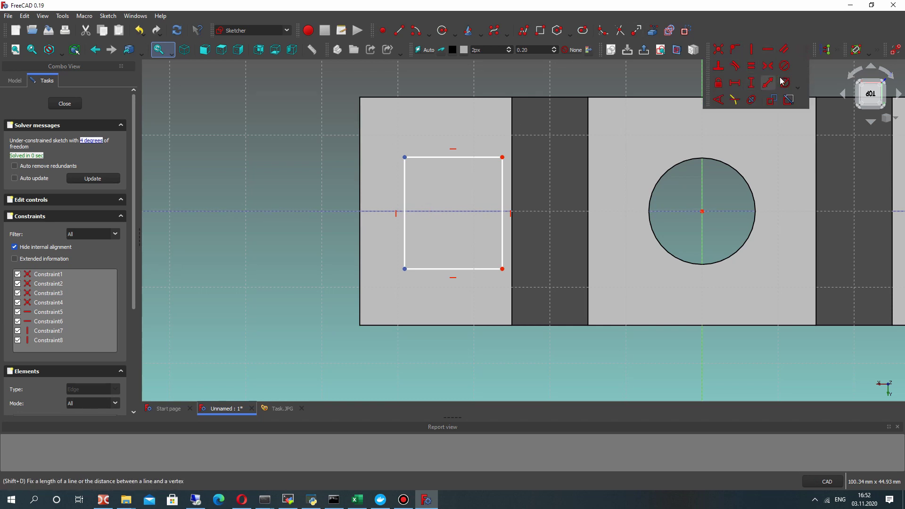
pyautogui.click(768, 66)
pyautogui.moveTo(404, 270); pyautogui.dragTo(396, 247)
pyautogui.click(280, 408)
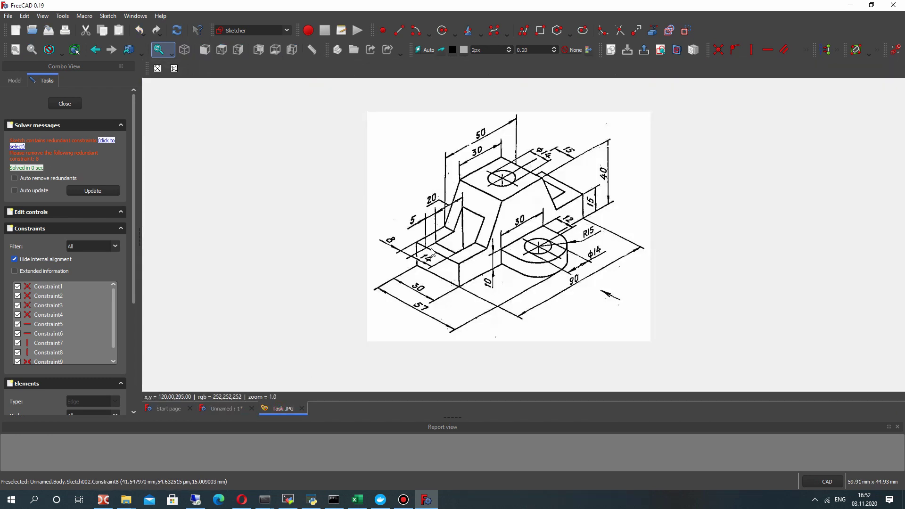
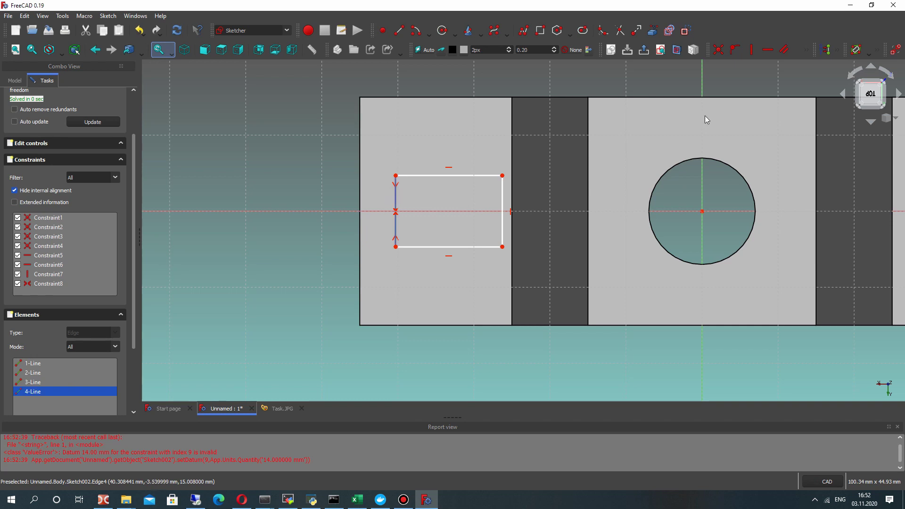
# Step: Constrain the length of the rectangle's outer vertical side to 14 mm
pyautogui.click(806, 50)
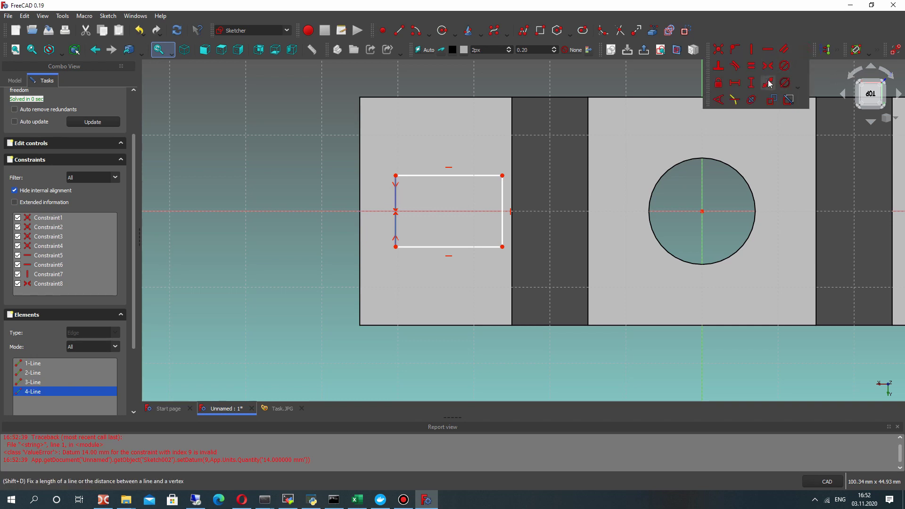
pyautogui.click(760, 85)
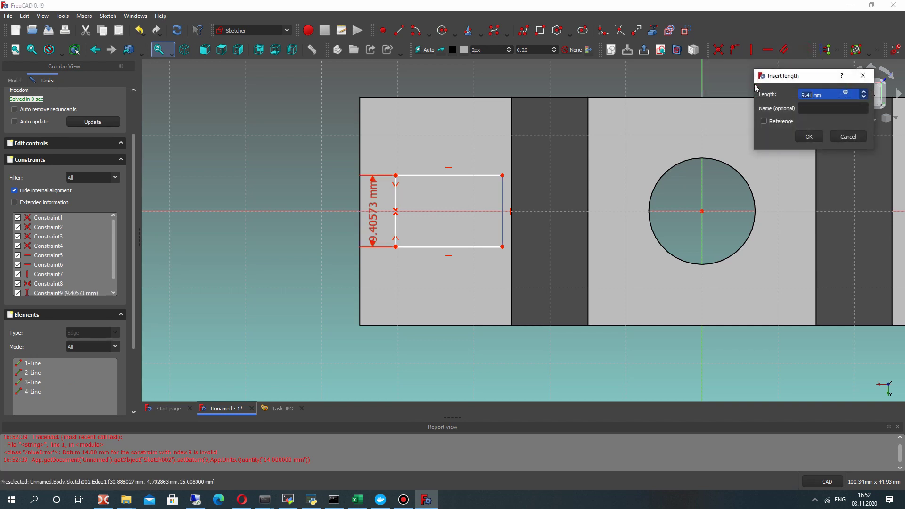
pyautogui.write('14')
pyautogui.press('Return')
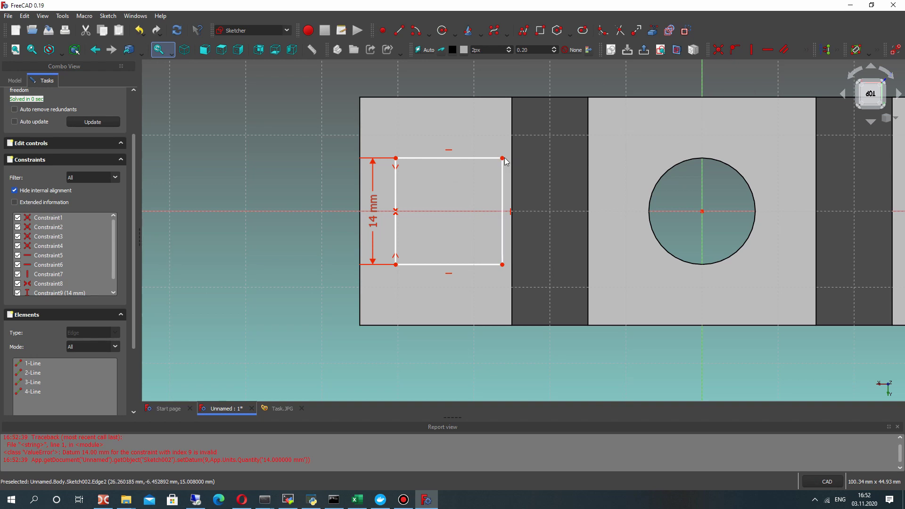
# Step: Narrow the rectangle by moving both vertical sides inward, and link the ledge's outer edge as external geometry
pyautogui.moveTo(502, 162); pyautogui.dragTo(482, 179)
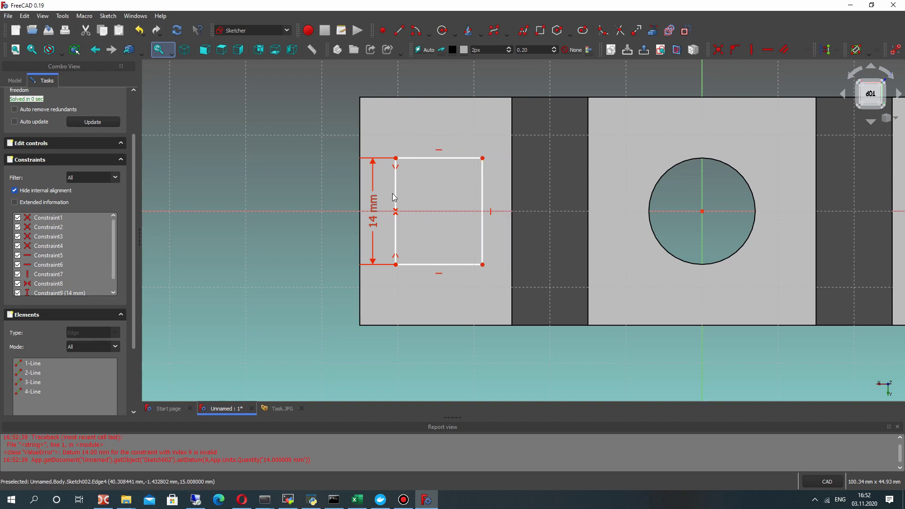
pyautogui.moveTo(396, 193); pyautogui.dragTo(405, 162)
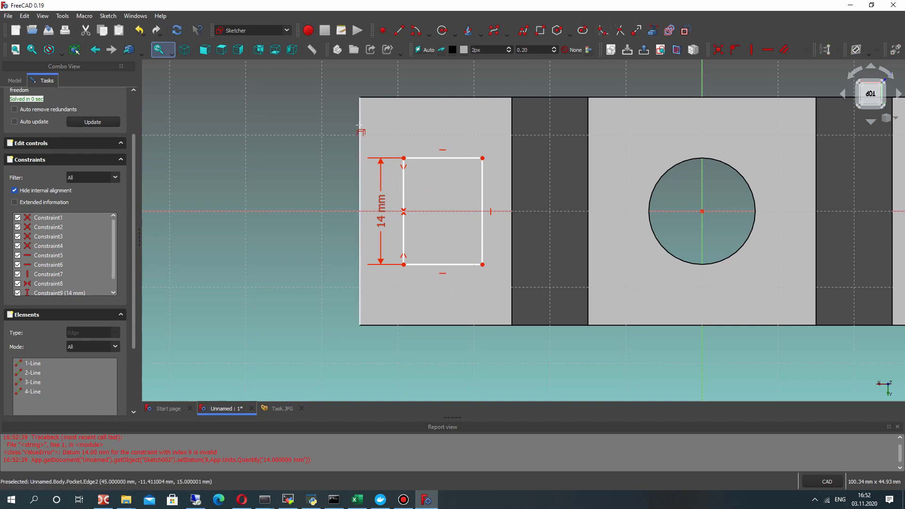
pyautogui.press('1')
pyautogui.press('0')
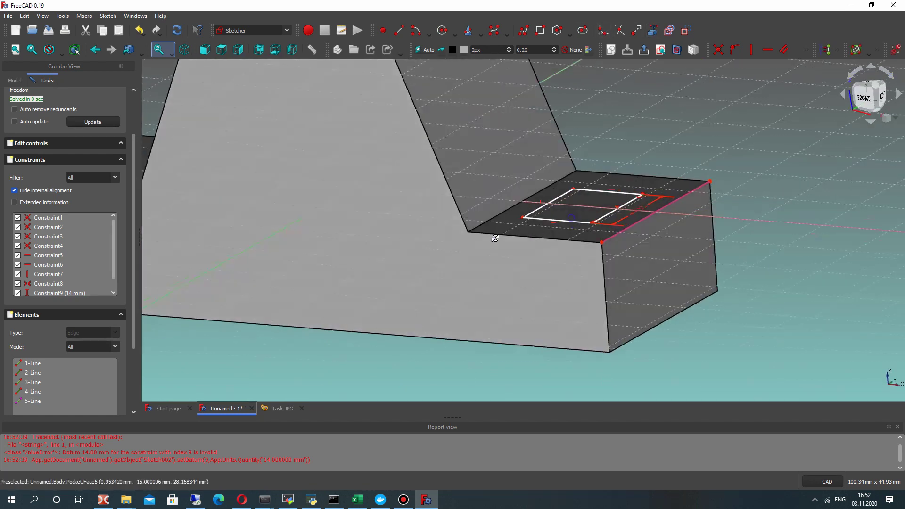
pyautogui.moveTo(640, 237); pyautogui.dragTo(360, 78, button='middle')
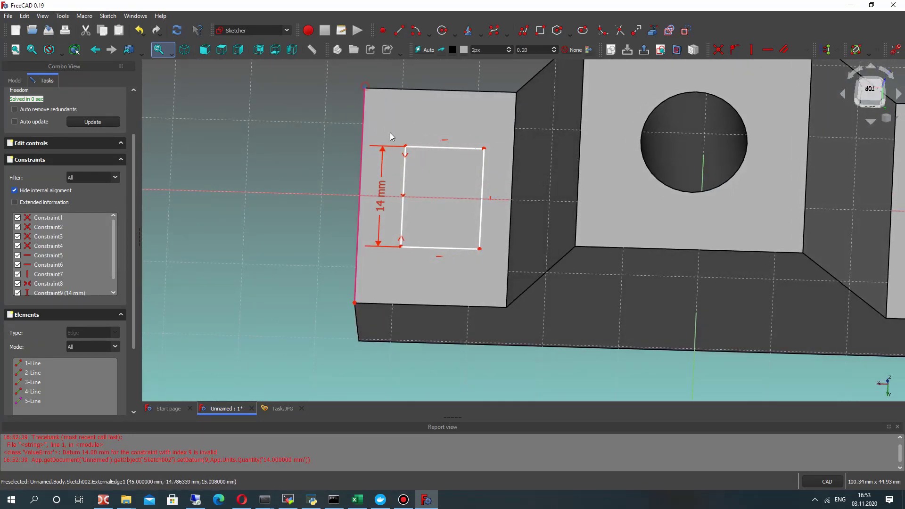
# Step: Check the reference drawing and set the horizontal distance between the ledge's outer edge and the rectangle's nearest corner to 5 mm
pyautogui.click(281, 408)
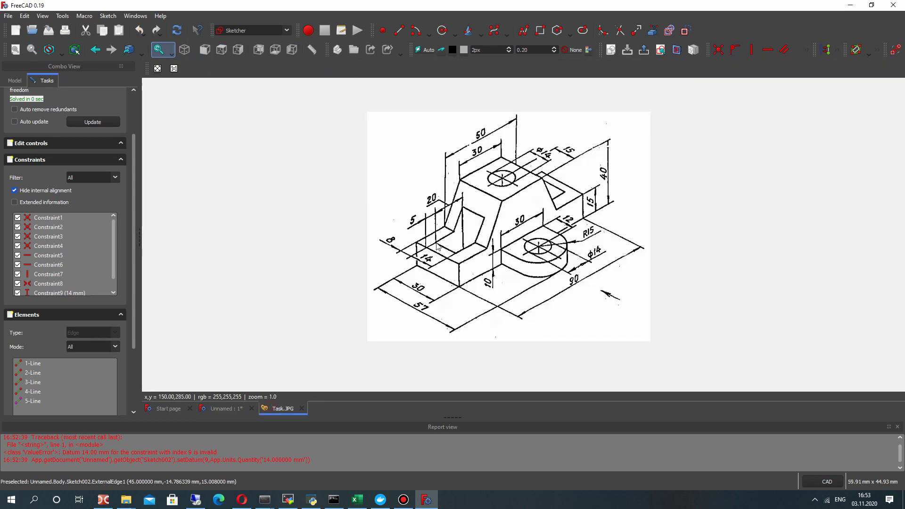
pyautogui.click(224, 409)
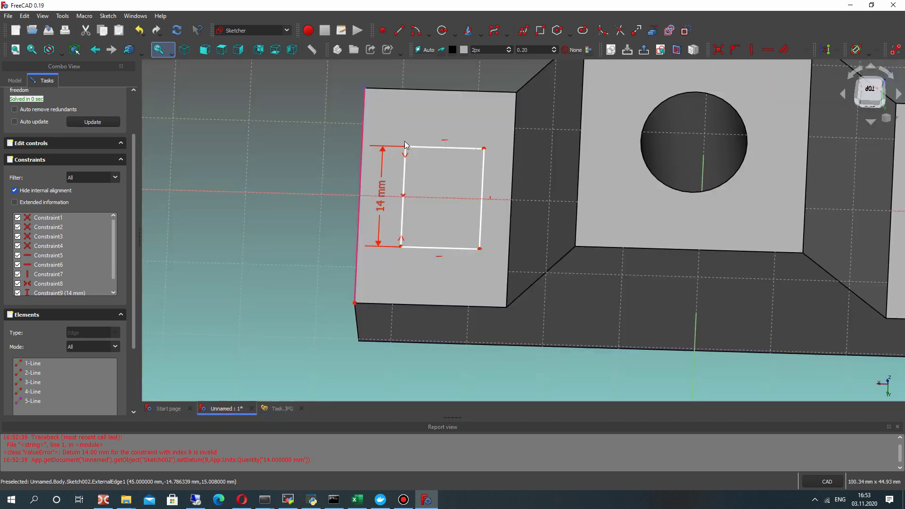
pyautogui.click(804, 47)
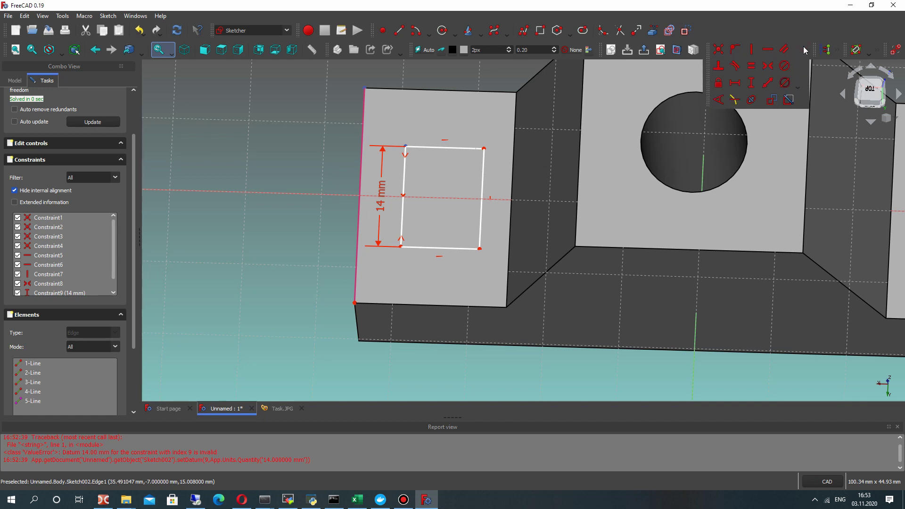
pyautogui.click(736, 84)
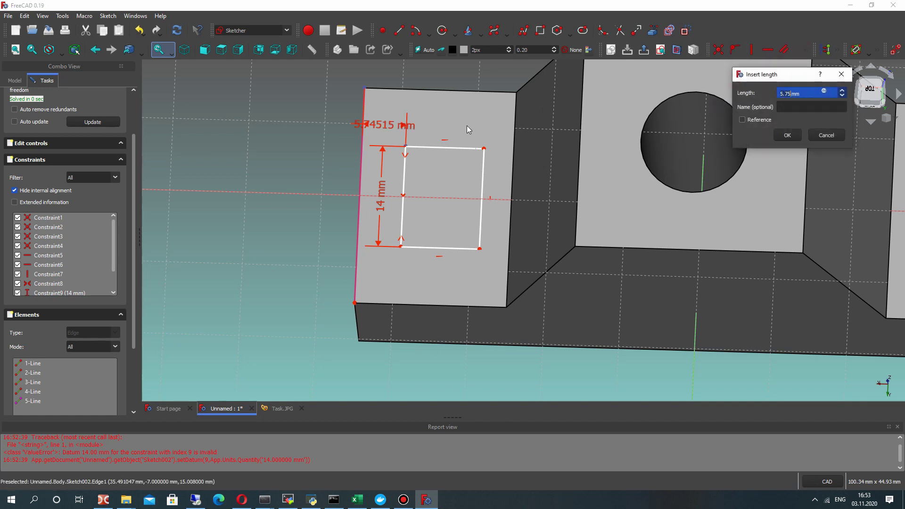
pyautogui.press('Return')
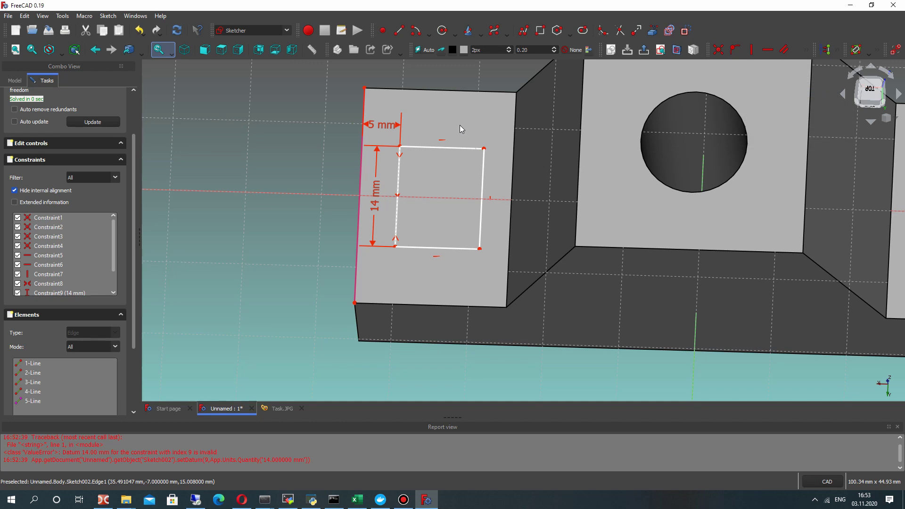
# Step: Reposition the 5 mm and 14 mm dimension labels outside the ledge, clear of the rectangle
pyautogui.scroll(2, 424, 187)
pyautogui.scroll(-3, 424, 187)
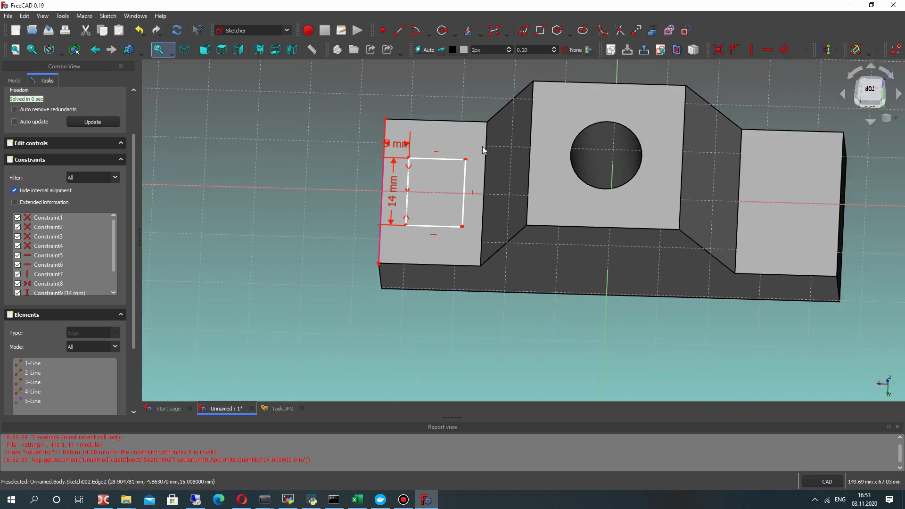
pyautogui.scroll(2, 438, 184)
pyautogui.moveTo(386, 144); pyautogui.dragTo(339, 90)
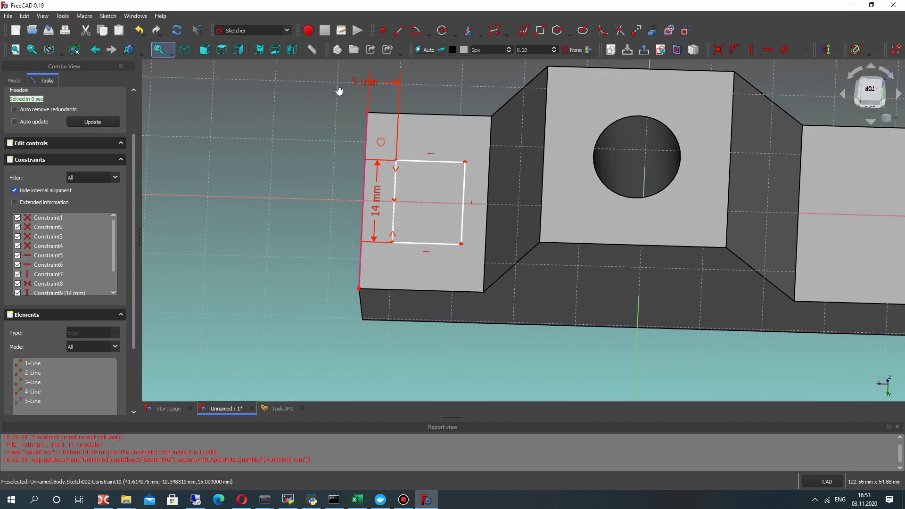
pyautogui.moveTo(376, 200); pyautogui.dragTo(309, 200)
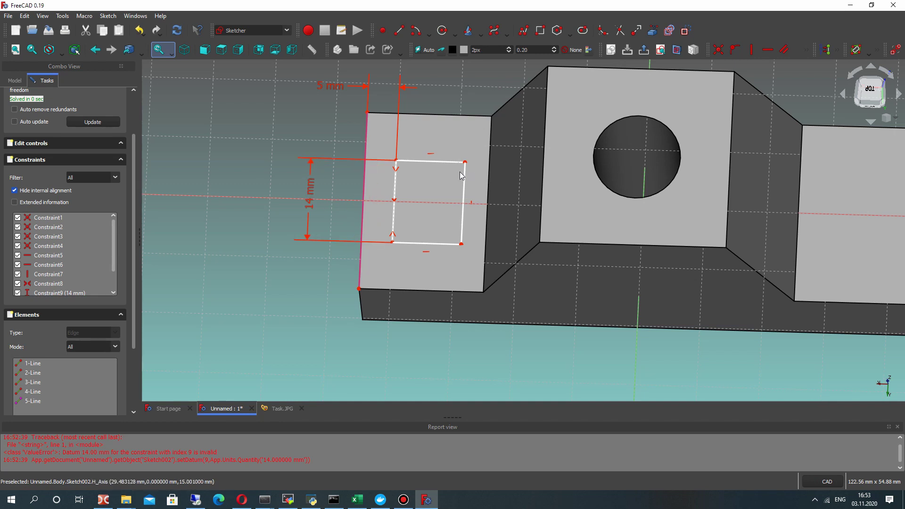
# Step: Check the reference drawing for the slot's length and constrain the rectangle's horizontal side to 20 mm
pyautogui.moveTo(466, 164)
pyautogui.mouseDown()
pyautogui.moveTo(517, 158)
pyautogui.moveTo(477, 154)
pyautogui.mouseUp()
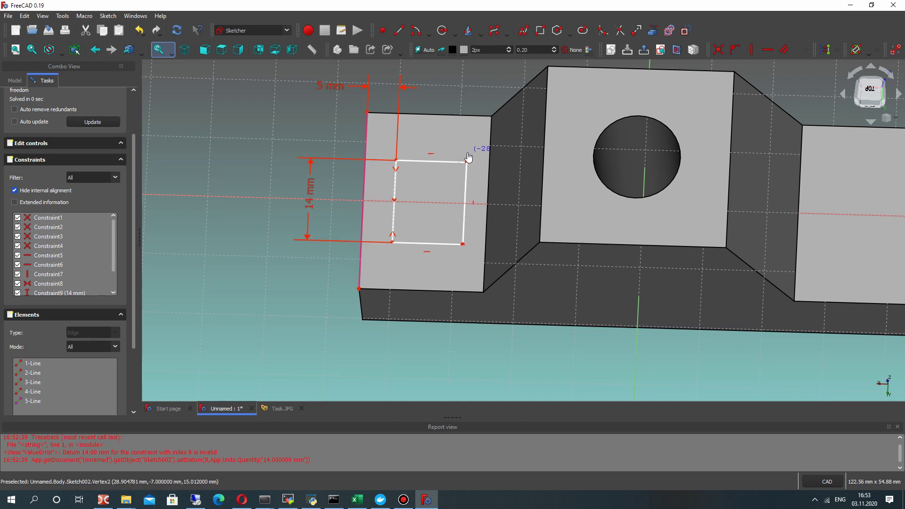
pyautogui.click(439, 162)
pyautogui.click(282, 408)
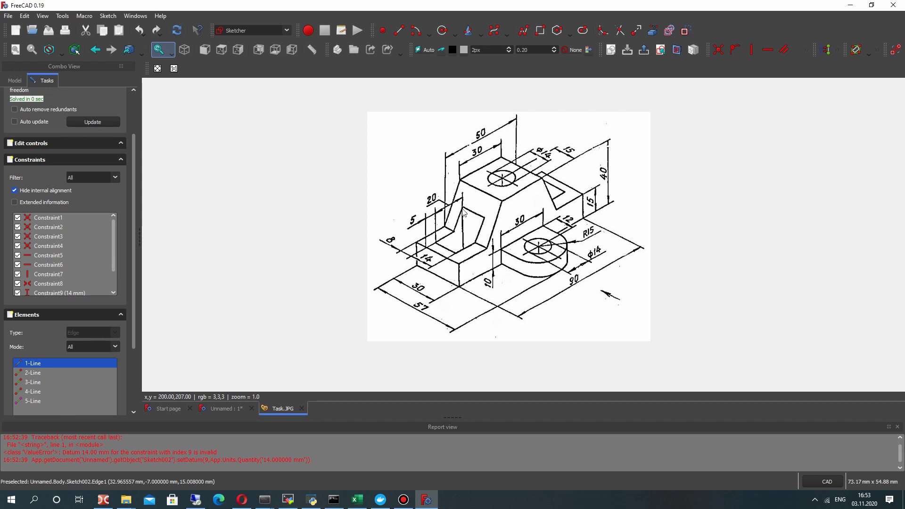
pyautogui.click(224, 408)
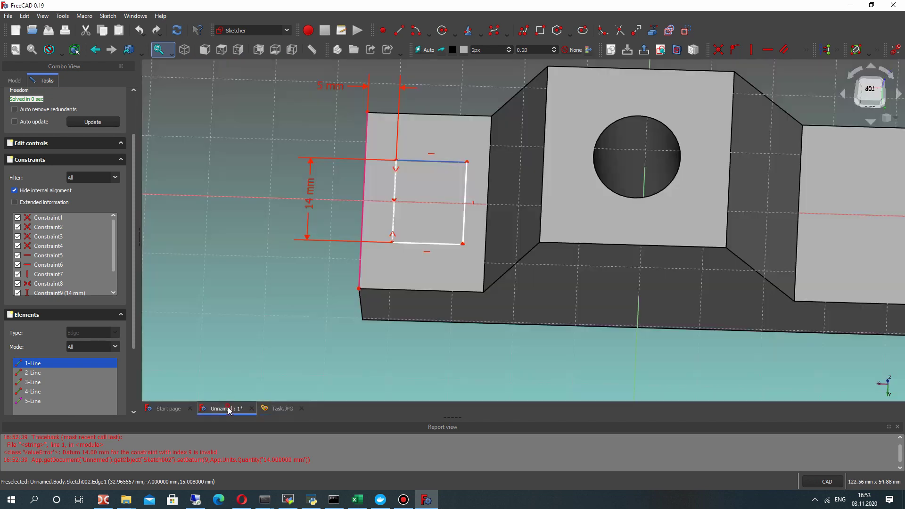
pyautogui.click(806, 50)
pyautogui.click(739, 86)
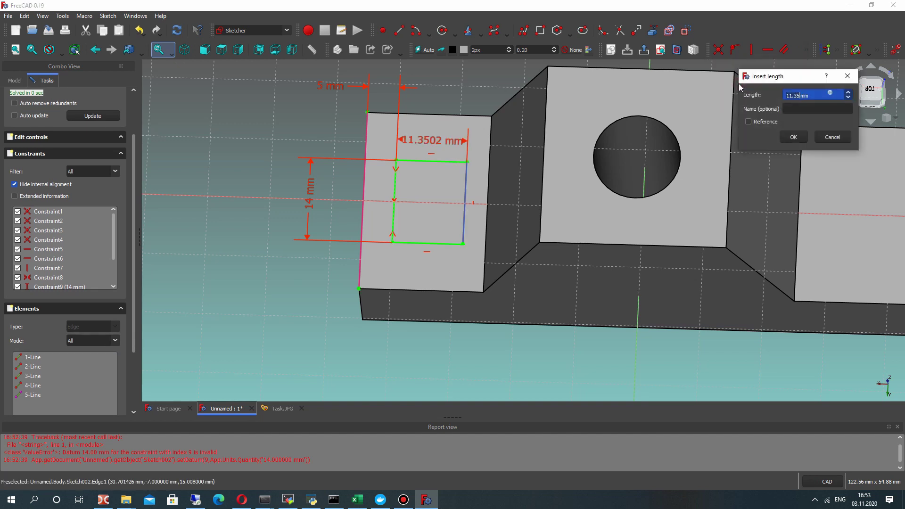
pyautogui.press('Return')
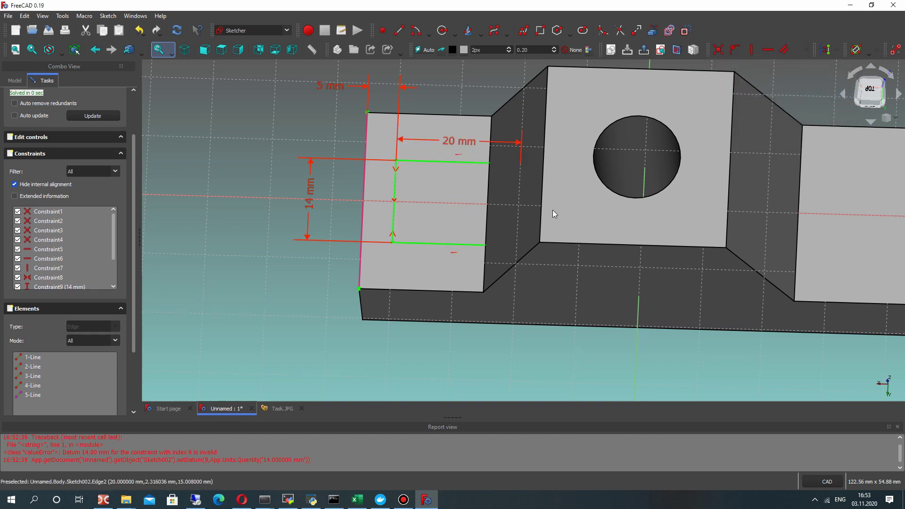
pyautogui.moveTo(552, 210)
pyautogui.mouseDown(button='middle')
pyautogui.moveTo(570, 154)
pyautogui.moveTo(452, 251)
pyautogui.moveTo(456, 296)
pyautogui.moveTo(586, 177)
pyautogui.mouseUp(button='middle')
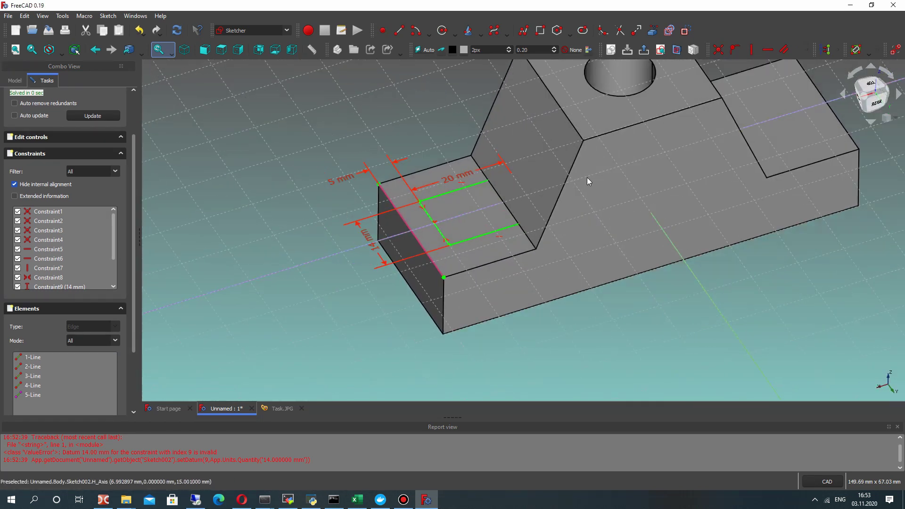
pyautogui.click(283, 408)
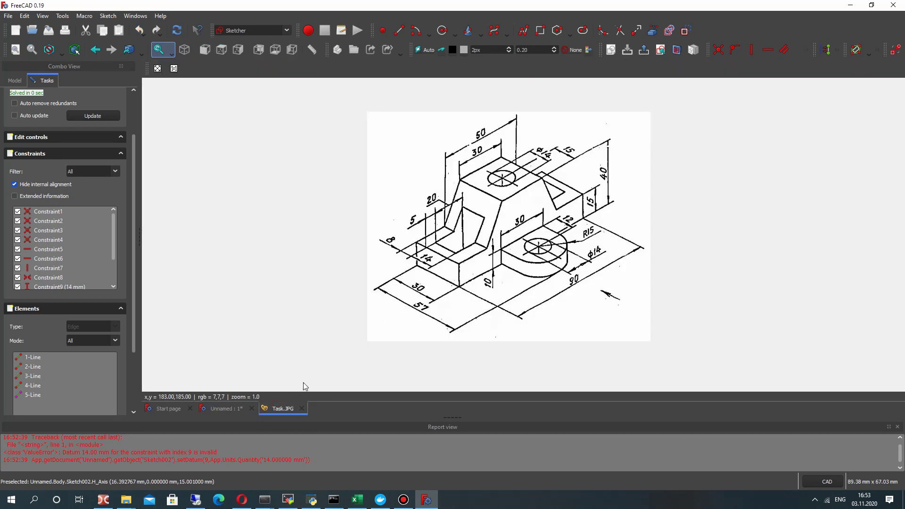
pyautogui.click(224, 409)
# Step: Mirror the rectangle's four lines about the vertical axis onto the opposite ledge with the Symmetry tool
pyautogui.moveTo(546, 251)
pyautogui.mouseDown(button='middle')
pyautogui.moveTo(532, 234)
pyautogui.moveTo(550, 219)
pyautogui.moveTo(604, 278)
pyautogui.moveTo(598, 297)
pyautogui.moveTo(572, 222)
pyautogui.moveTo(417, 177)
pyautogui.mouseUp(button='middle')
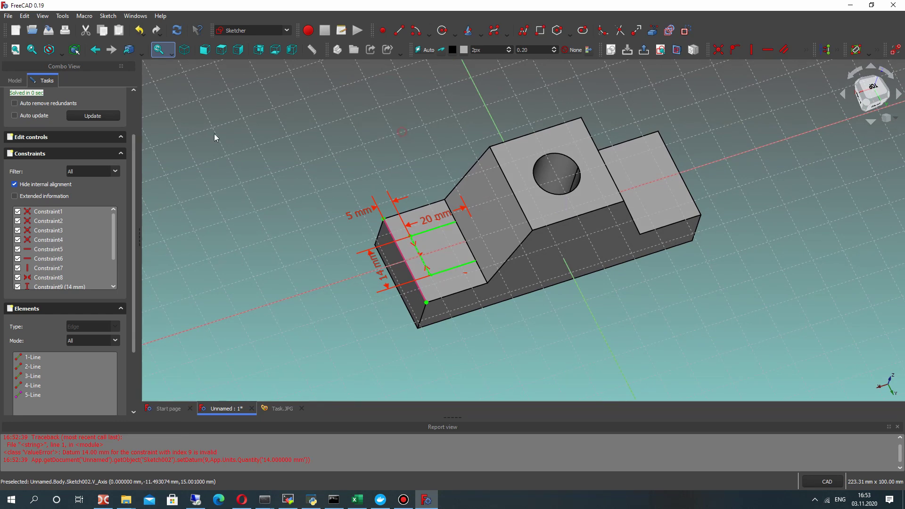
pyautogui.click(435, 230)
pyautogui.click(414, 246)
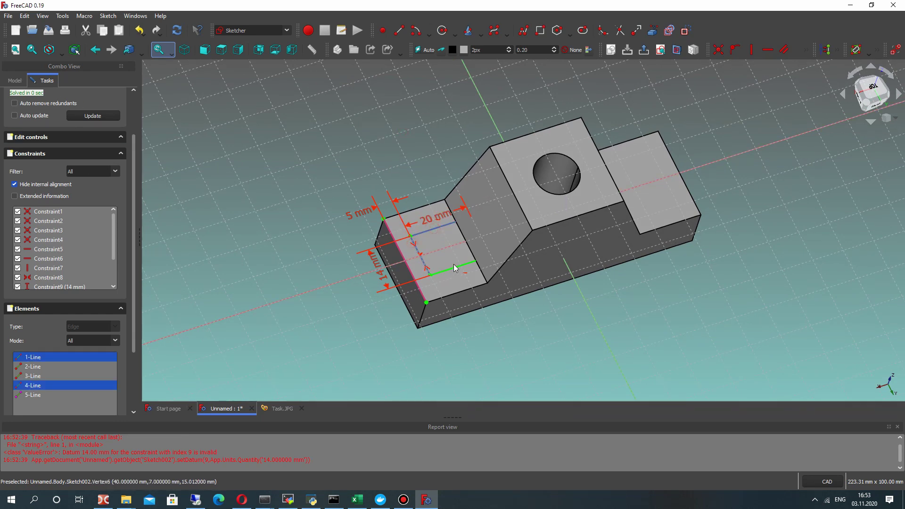
pyautogui.click(462, 266)
pyautogui.click(485, 247)
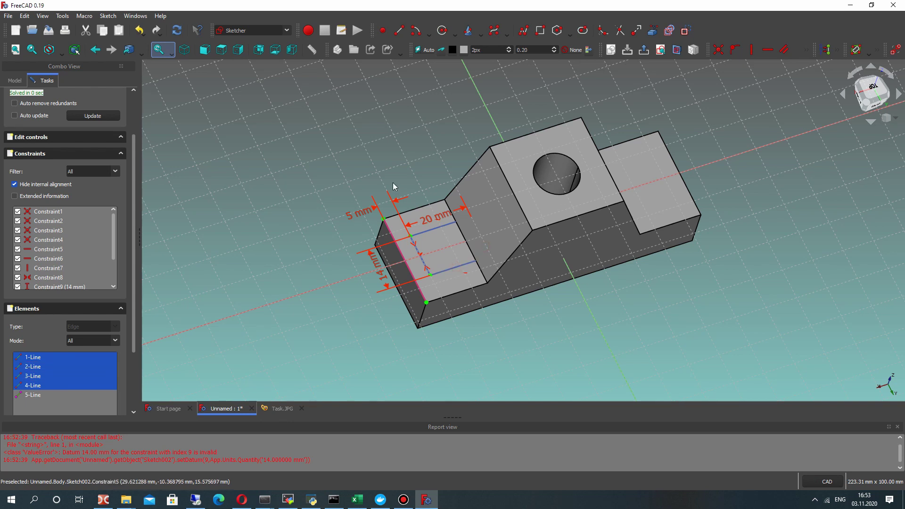
pyautogui.click(31, 395)
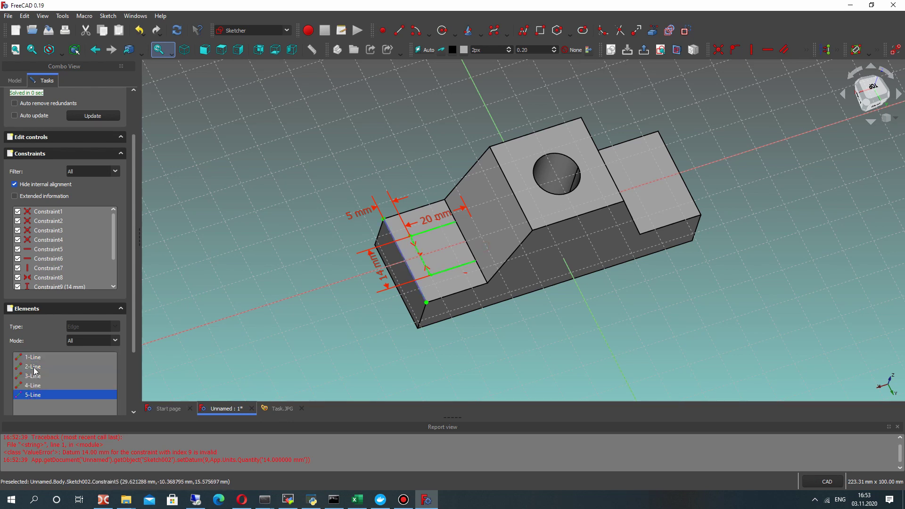
pyautogui.moveTo(36, 361); pyautogui.dragTo(32, 388)
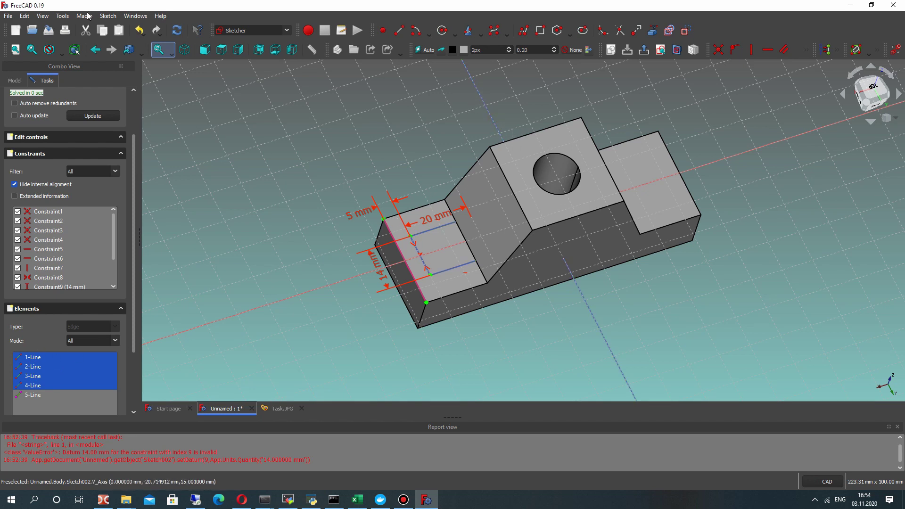
pyautogui.click(106, 16)
pyautogui.moveTo(175, 139)
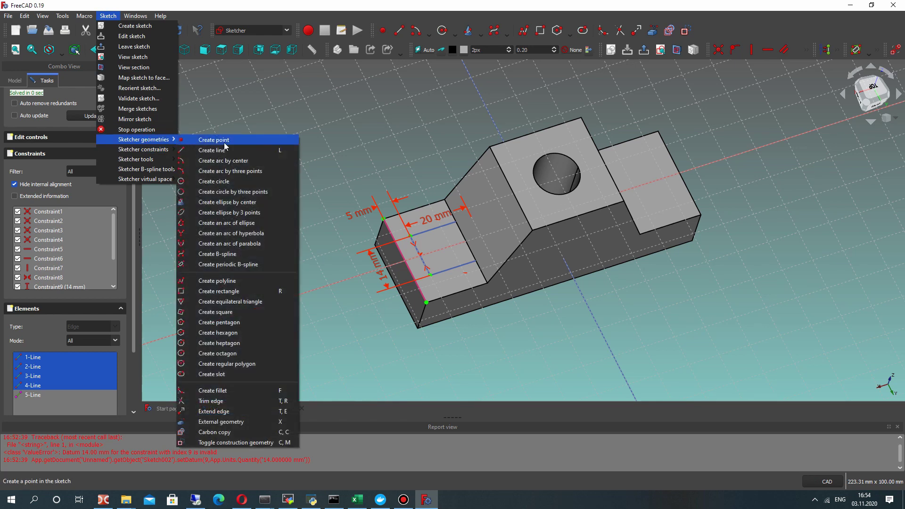
pyautogui.moveTo(141, 160)
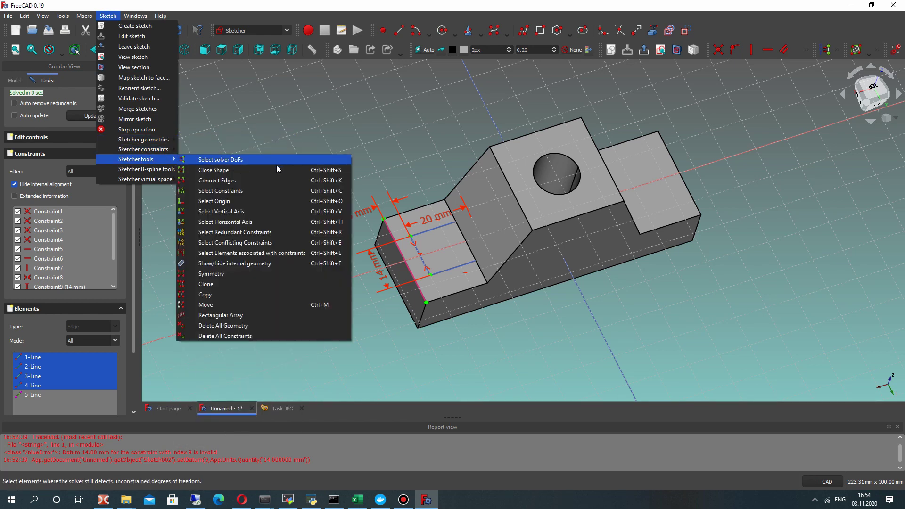
pyautogui.click(225, 305)
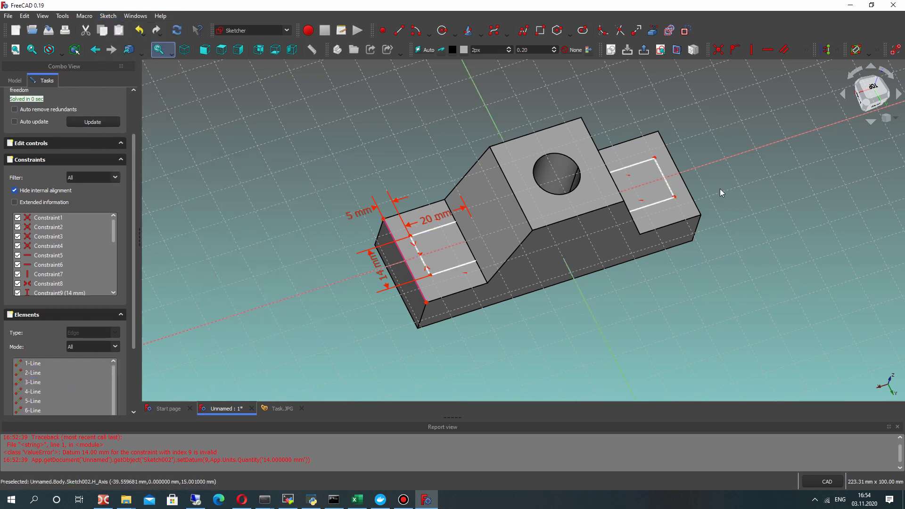
pyautogui.moveTo(638, 283)
pyautogui.mouseDown(button='middle')
pyautogui.moveTo(575, 303)
pyautogui.moveTo(663, 160)
pyautogui.mouseUp(button='middle')
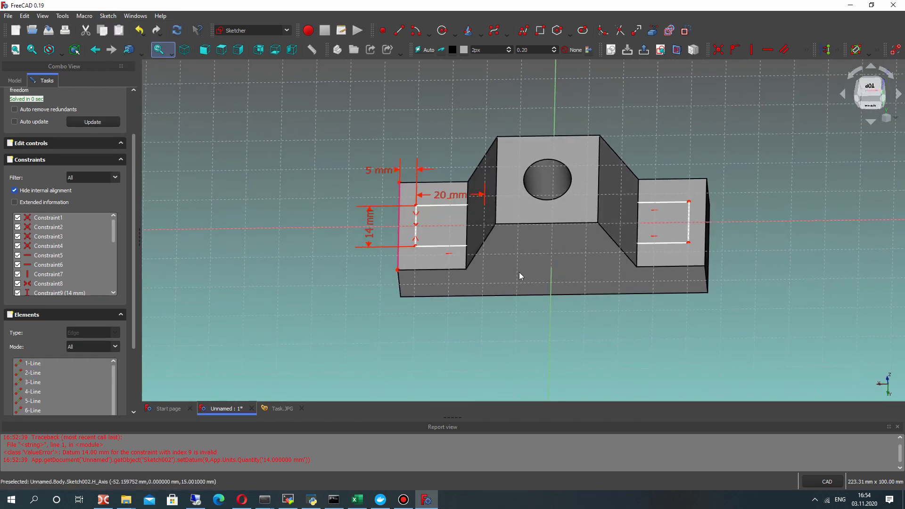
pyautogui.moveTo(519, 272)
pyautogui.mouseDown(button='middle')
pyautogui.moveTo(622, 283)
pyautogui.moveTo(586, 283)
pyautogui.mouseUp(button='middle')
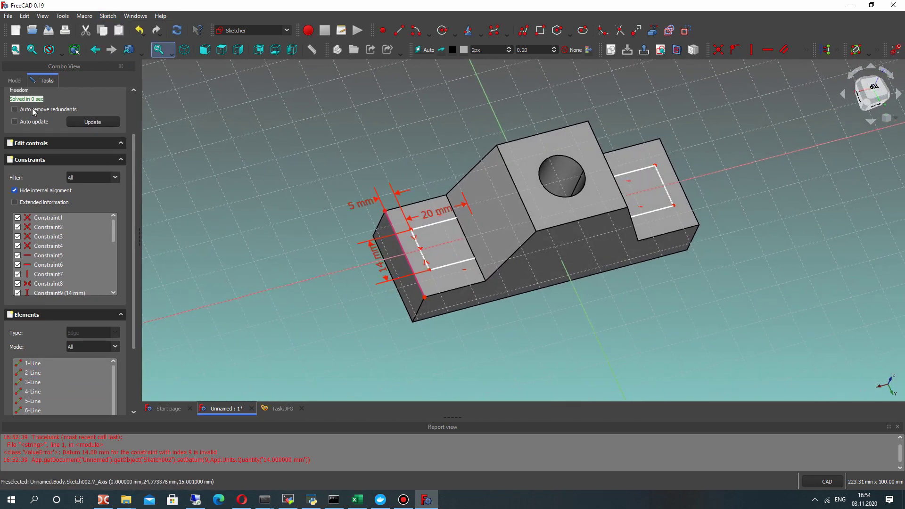
# Step: Close the slot sketch and pocket both rectangles with a length of 150 mm, symmetric to the plane
pyautogui.scroll(2, 56, 101)
pyautogui.click(61, 102)
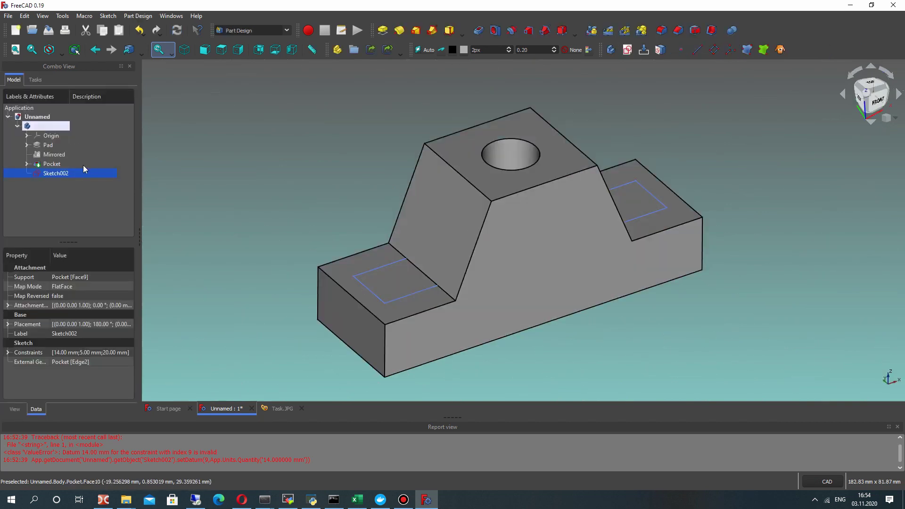
pyautogui.click(480, 30)
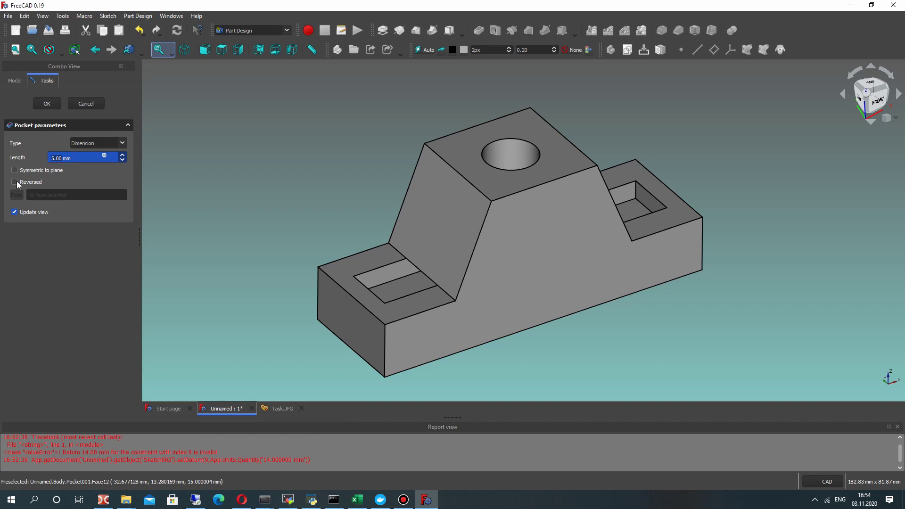
pyautogui.click(21, 171)
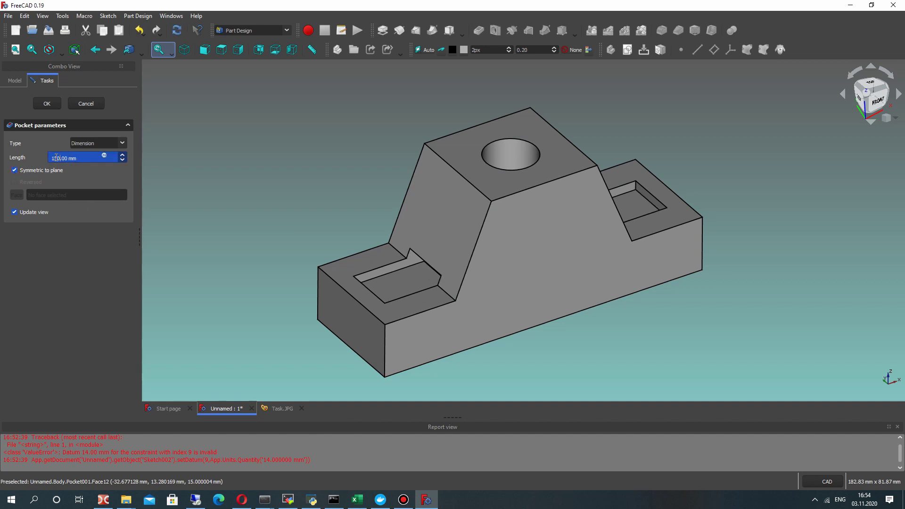
pyautogui.press('Return')
pyautogui.moveTo(602, 207); pyautogui.dragTo(306, 189, button='middle')
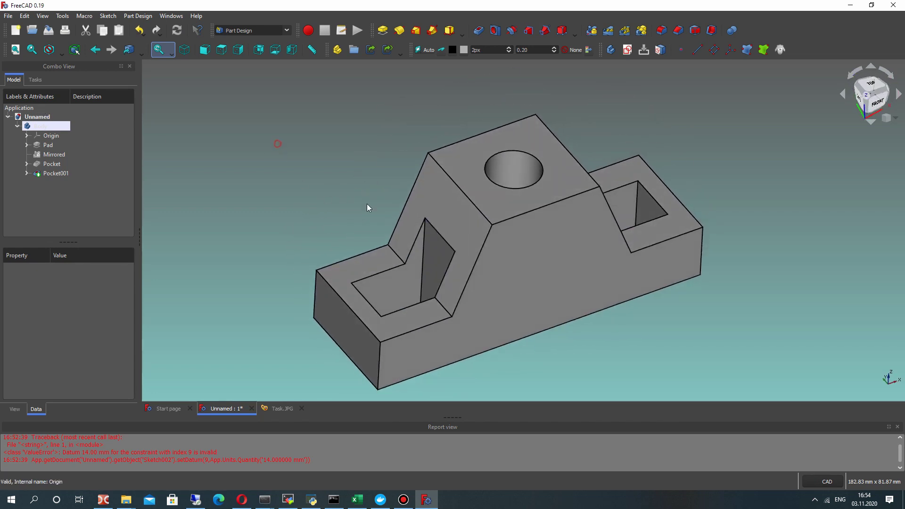
pyautogui.moveTo(368, 207); pyautogui.dragTo(390, 189, button='middle')
pyautogui.click(57, 173)
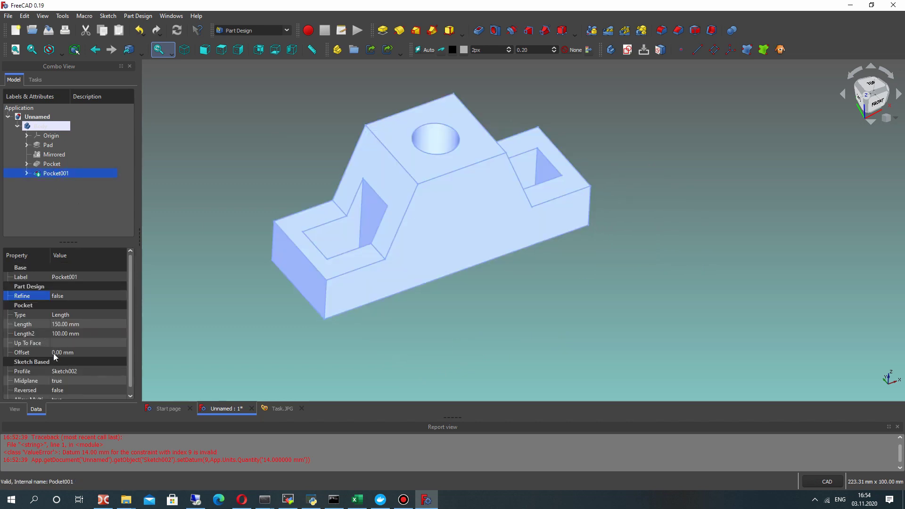
pyautogui.click(309, 302)
pyautogui.click(485, 299)
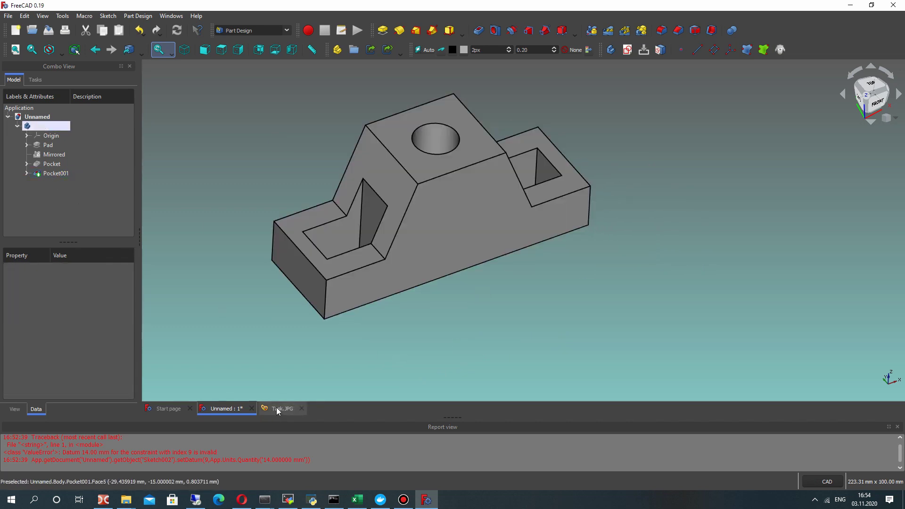
# Step: Consult the reference drawing for the rounded lug and start a new sketch on the XY plane
pyautogui.click(277, 409)
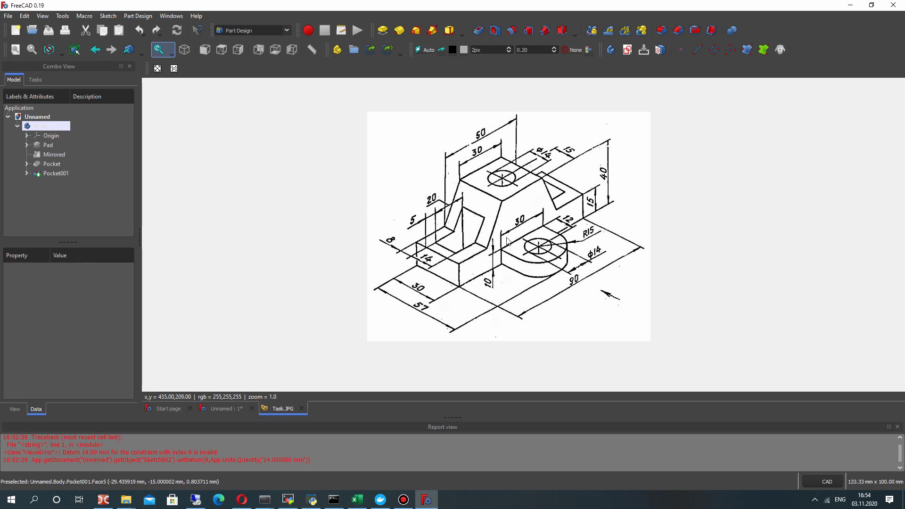
pyautogui.click(215, 409)
pyautogui.click(627, 49)
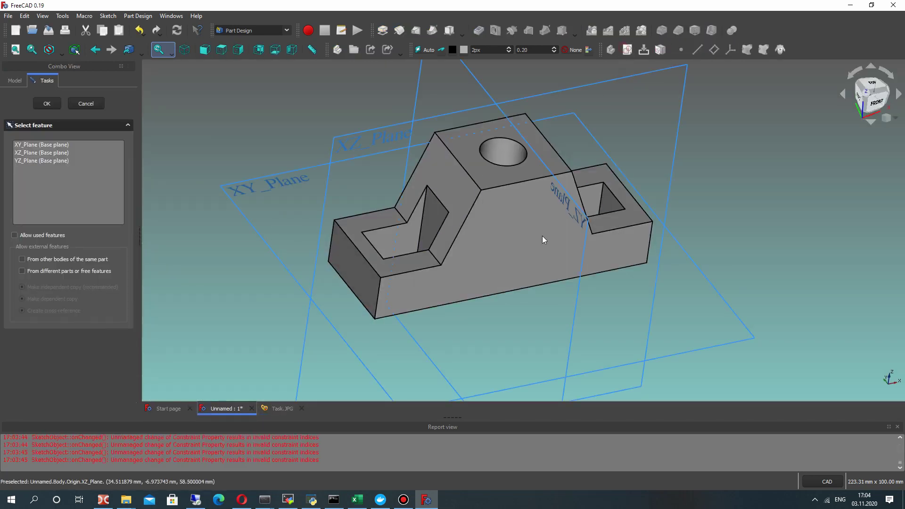
pyautogui.click(41, 145)
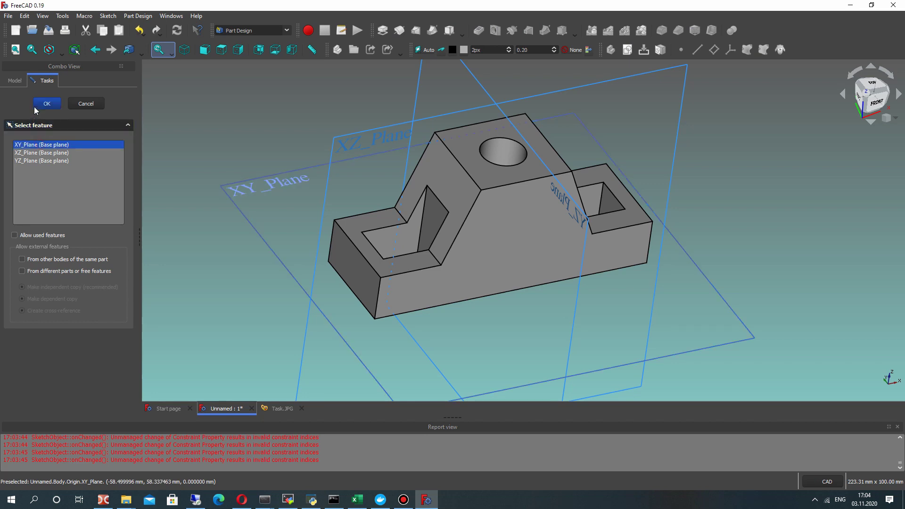
pyautogui.click(47, 103)
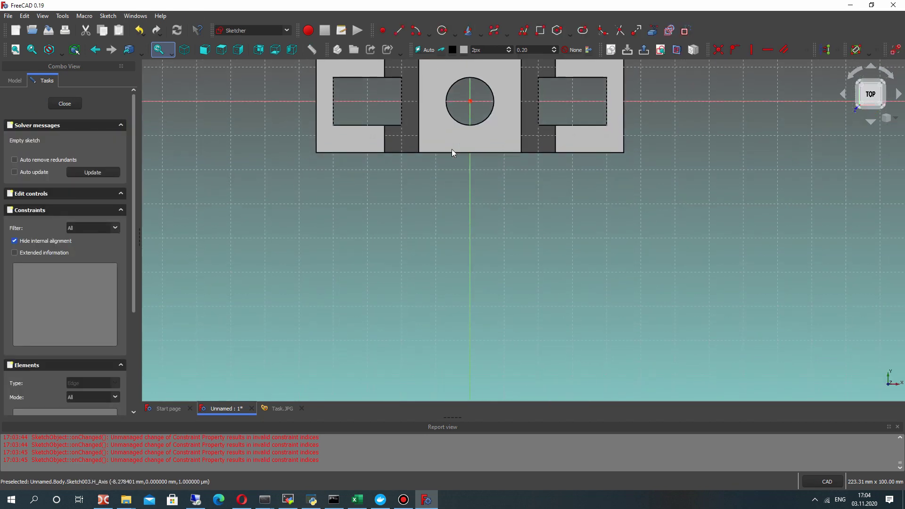
# Step: Draw a circle of about 11.85 mm radius in front of the body, centred on the vertical axis about 34 mm from the origin
pyautogui.click(442, 30)
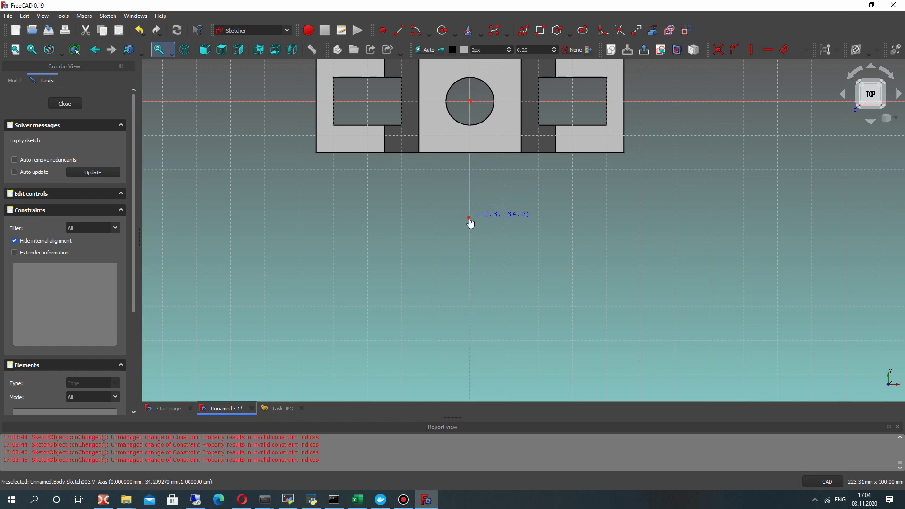
pyautogui.click(470, 218)
pyautogui.click(497, 188)
pyautogui.rightClick(687, 133)
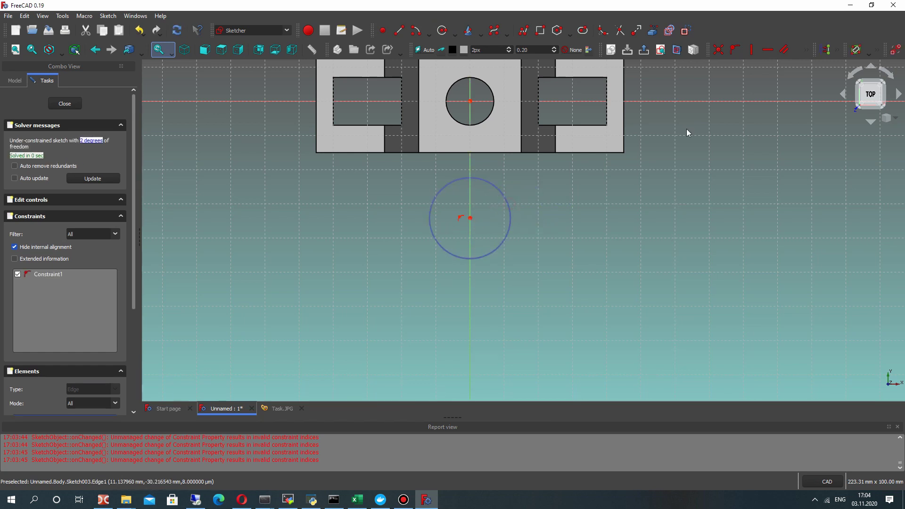
# Step: Constrain the circle's radius to 15 mm and check the reference drawing for the lug's remaining dimensions
pyautogui.click(831, 51)
pyautogui.click(784, 85)
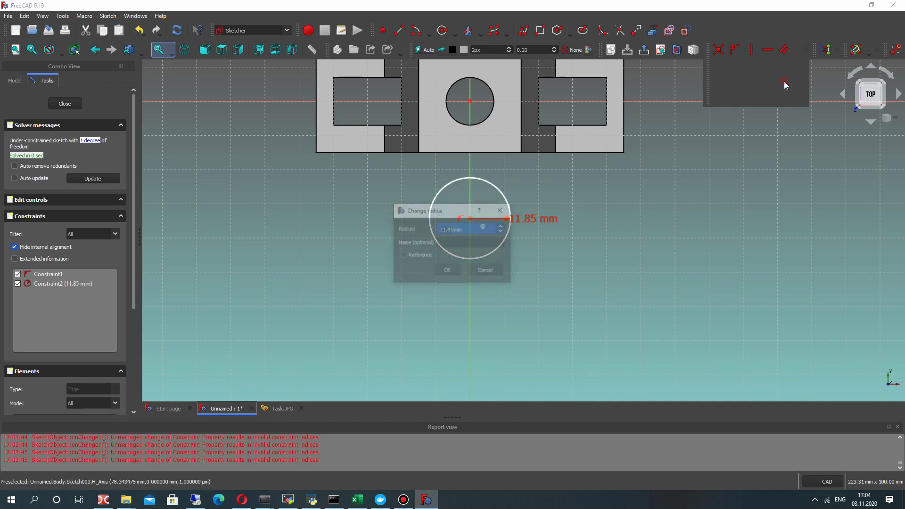
pyautogui.press('Return')
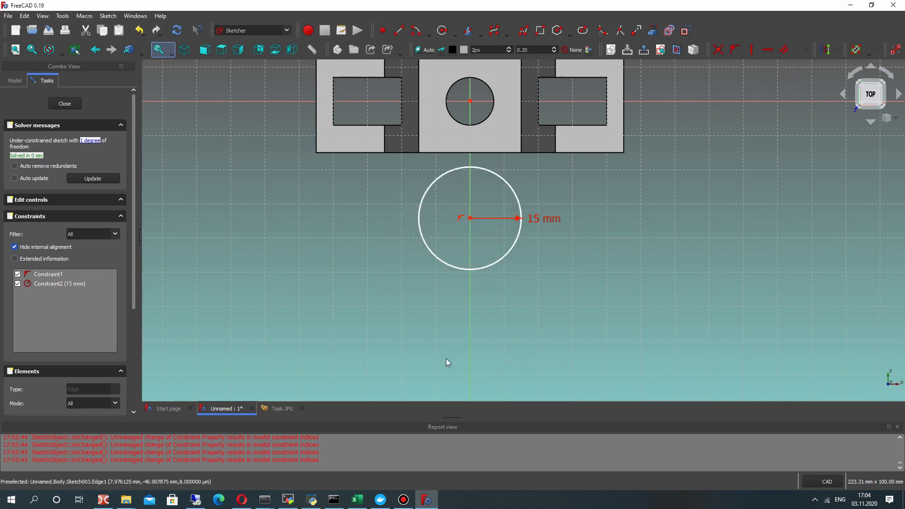
pyautogui.click(283, 408)
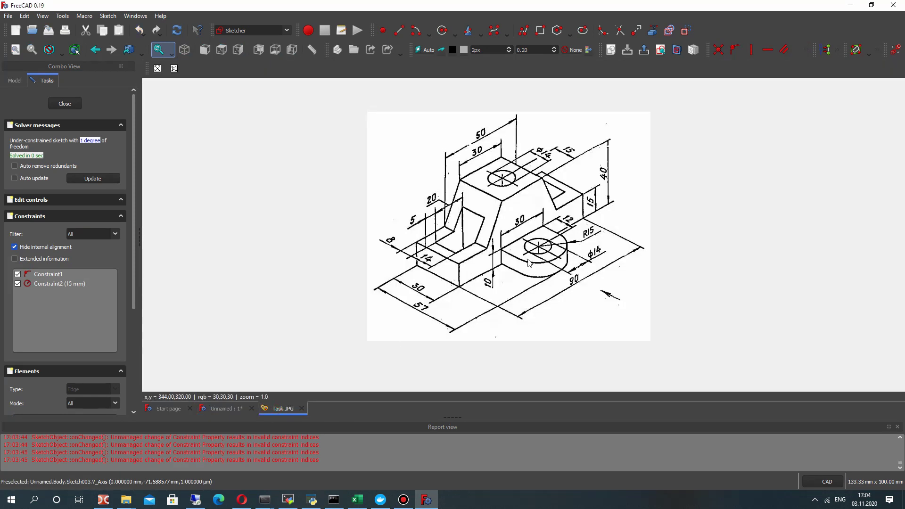
# Step: Return to the model and link the body's lower front edge into the lug sketch as external geometry
pyautogui.click(226, 408)
pyautogui.moveTo(425, 330)
pyautogui.mouseDown(button='middle')
pyautogui.moveTo(524, 313)
pyautogui.moveTo(474, 311)
pyautogui.mouseUp(button='middle')
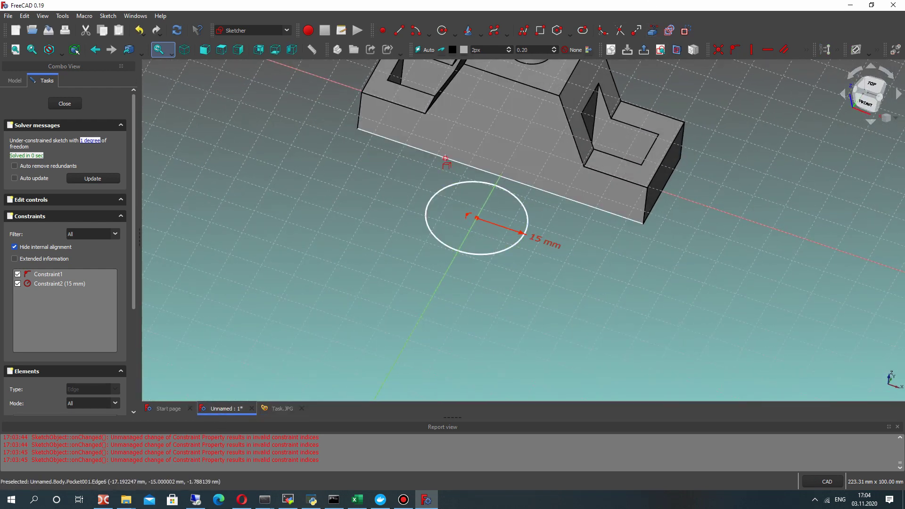
pyautogui.moveTo(441, 158)
pyautogui.mouseDown(button='middle')
pyautogui.moveTo(428, 206)
pyautogui.moveTo(448, 196)
pyautogui.moveTo(430, 150)
pyautogui.mouseUp(button='middle')
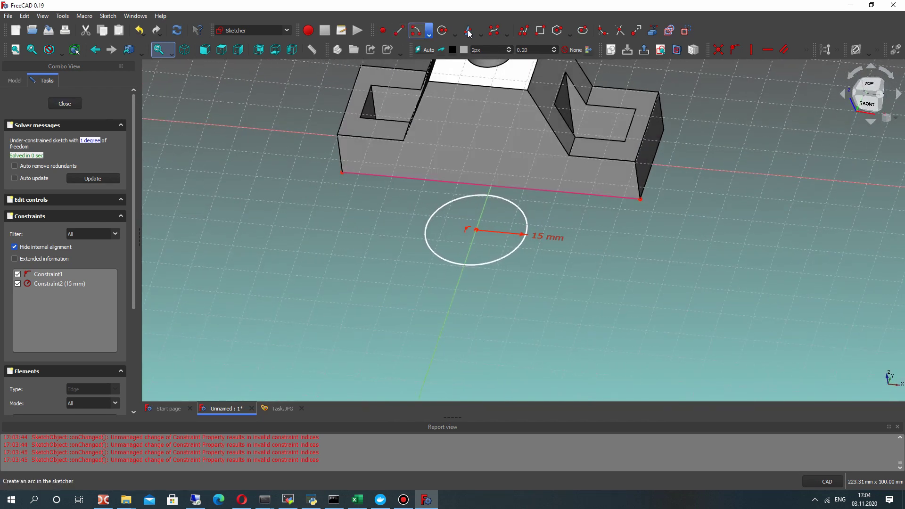
# Step: Draw a rectangle about 31.3 by 21.9 mm from the linked front edge, overlapping the circle
pyautogui.click(540, 30)
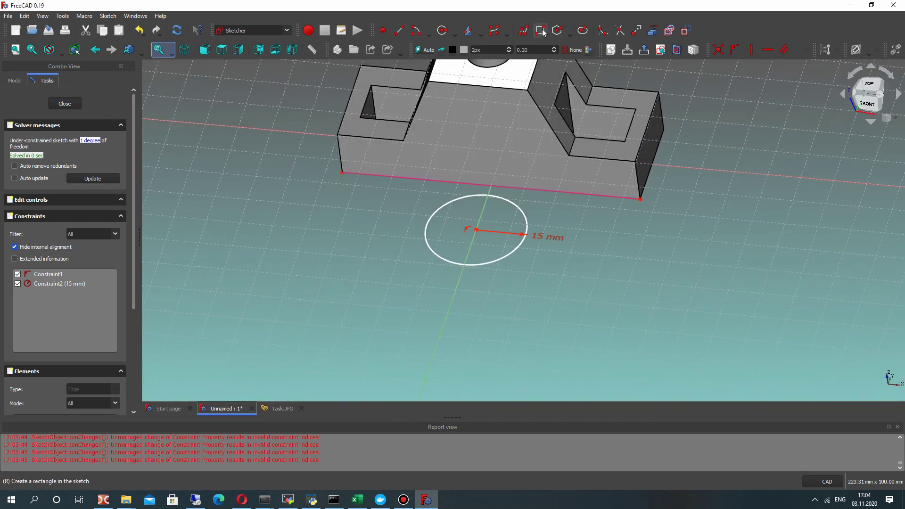
pyautogui.click(448, 183)
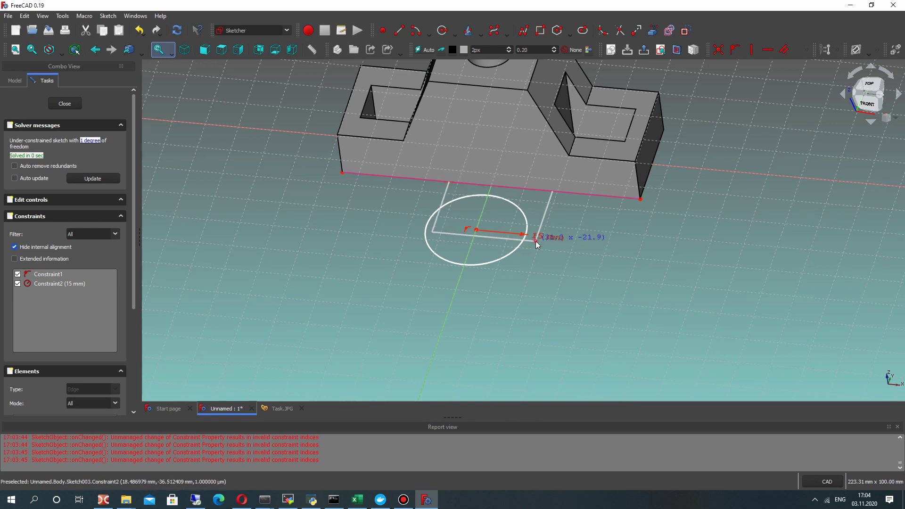
pyautogui.click(532, 240)
pyautogui.scroll(5, 420, 229)
pyautogui.press('Escape')
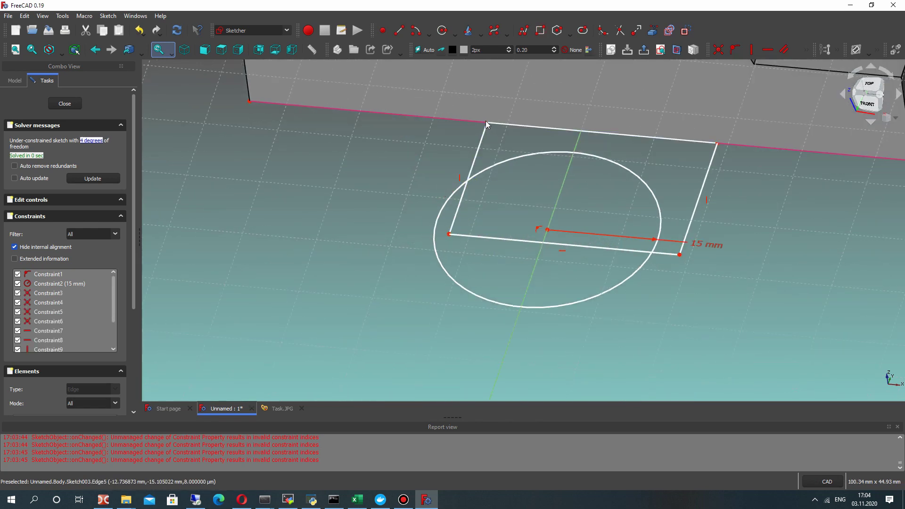
# Step: Widen the rectangle beyond the circle's left side and delete its line farthest from the body
pyautogui.moveTo(484, 128); pyautogui.dragTo(439, 123)
pyautogui.moveTo(366, 147)
pyautogui.mouseDown(button='middle')
pyautogui.moveTo(561, 202)
pyautogui.moveTo(479, 224)
pyautogui.mouseUp(button='middle')
pyautogui.click(483, 232)
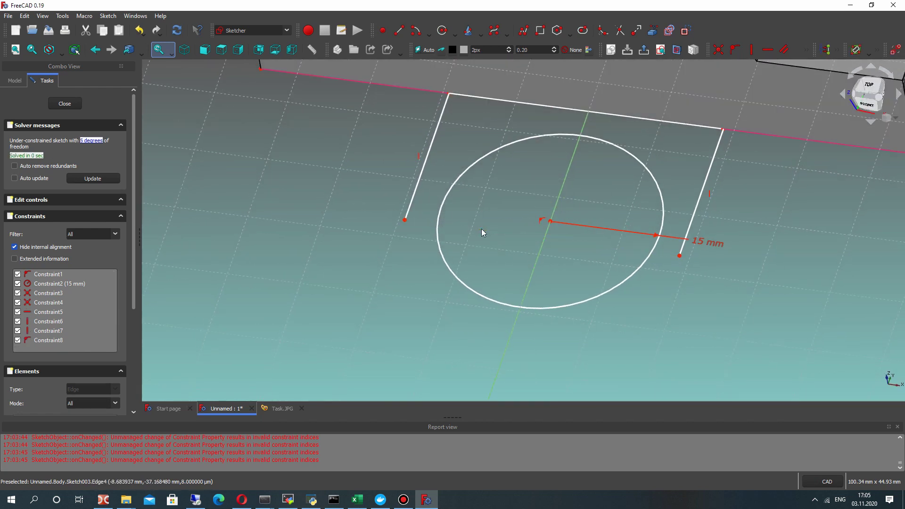
pyautogui.press('Delete')
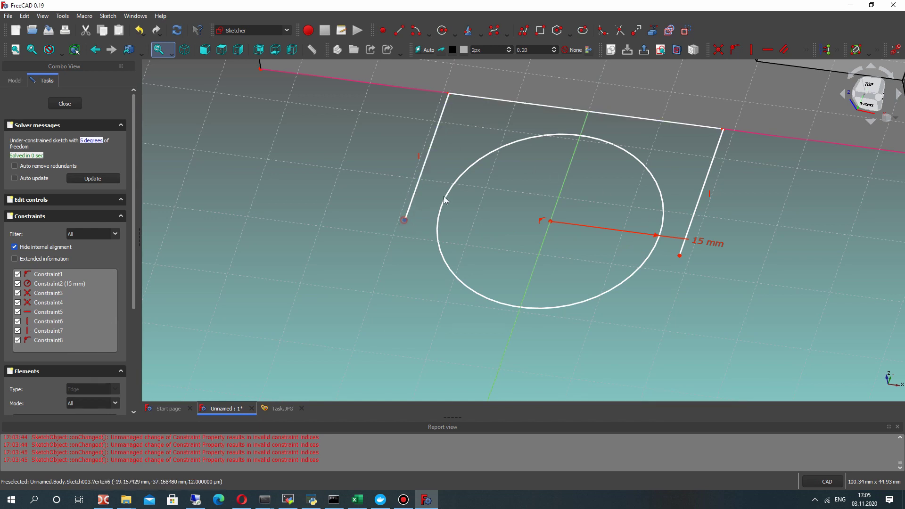
# Step: Constrain the free endpoints of both side lines onto the 15 mm radius circle
pyautogui.click(735, 49)
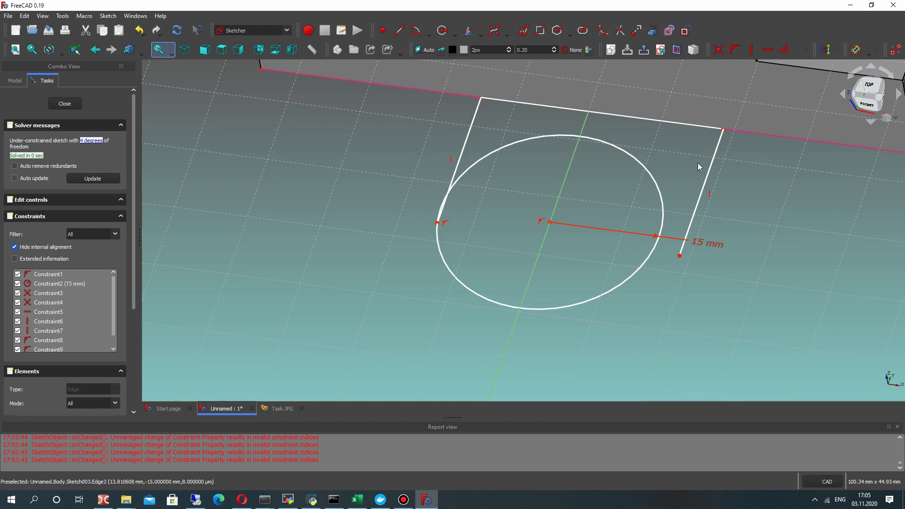
pyautogui.click(680, 257)
pyautogui.click(654, 251)
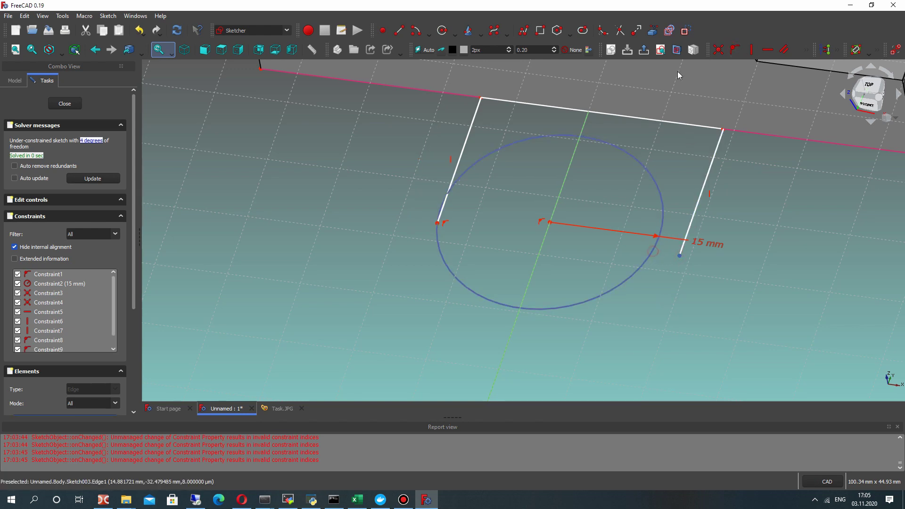
pyautogui.click(735, 50)
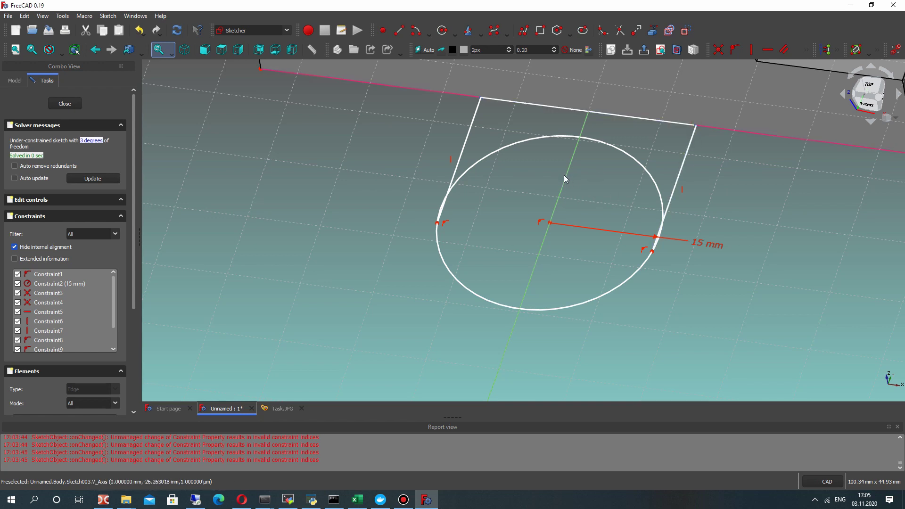
# Step: Make the endpoints of the line along the body symmetric about the vertical axis and move the right side line's free end along the circle
pyautogui.click(805, 49)
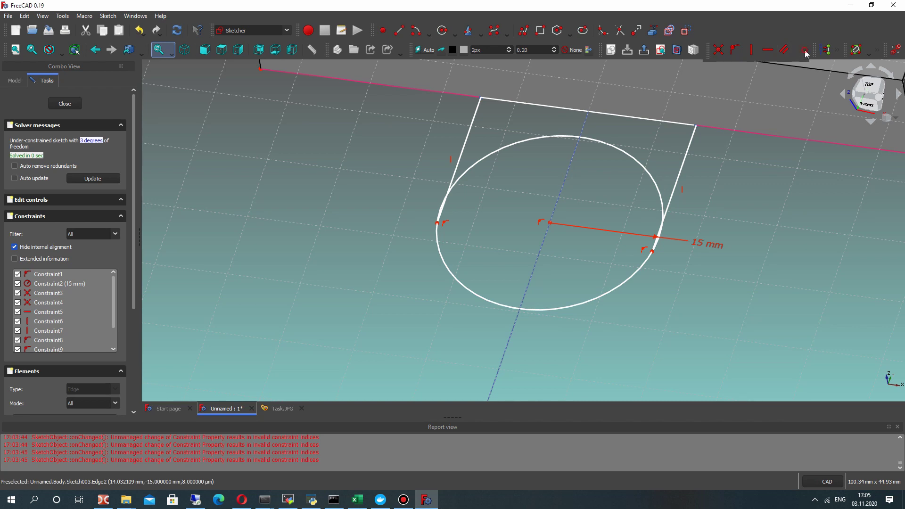
pyautogui.click(768, 67)
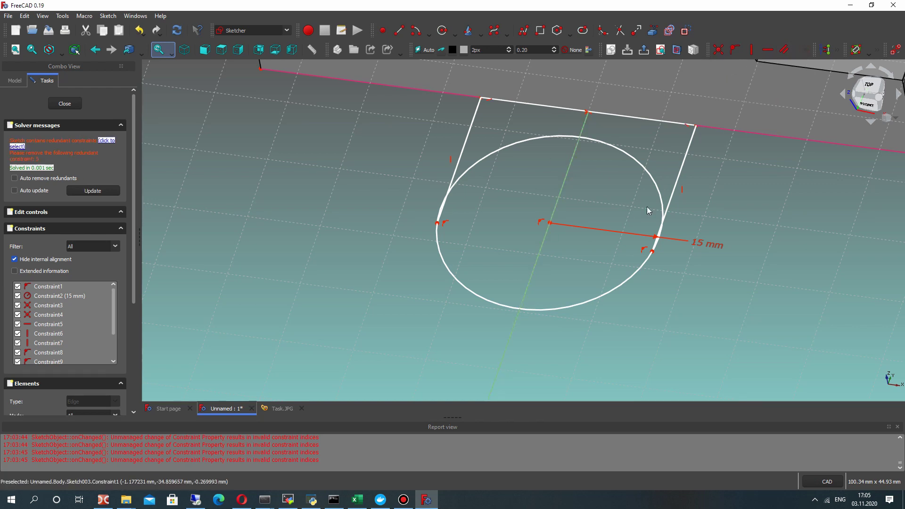
pyautogui.moveTo(652, 253)
pyautogui.mouseDown()
pyautogui.moveTo(633, 208)
pyautogui.moveTo(663, 239)
pyautogui.moveTo(651, 238)
pyautogui.moveTo(652, 249)
pyautogui.moveTo(655, 241)
pyautogui.mouseUp()
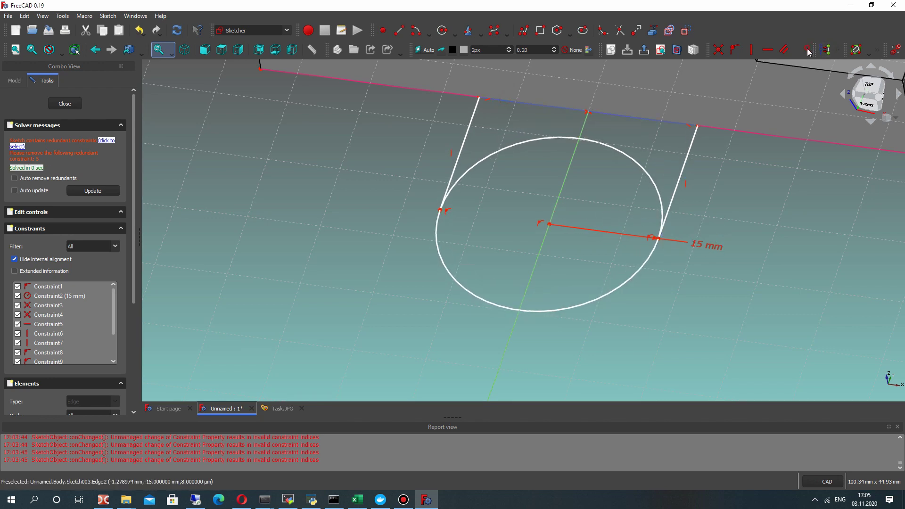
# Step: Try to constrain the horizontal length of the line along the body to 30 mm
pyautogui.click(808, 50)
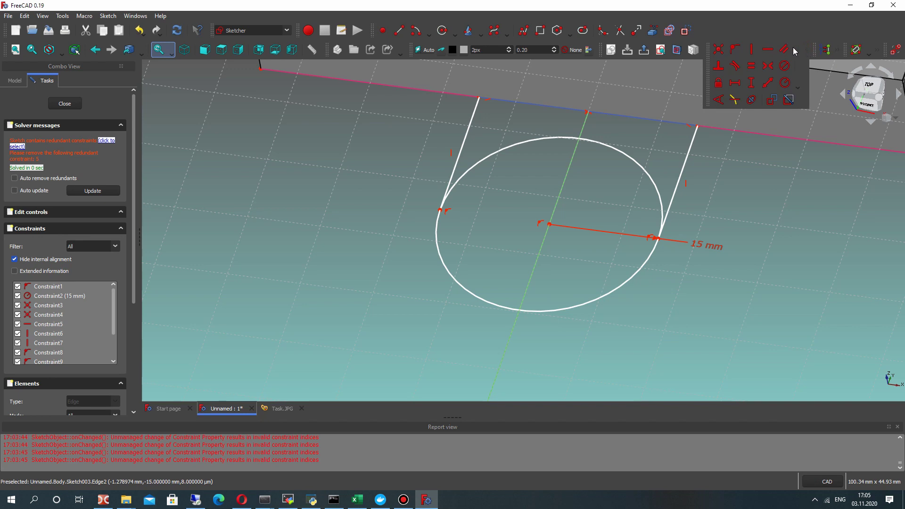
pyautogui.click(742, 83)
pyautogui.press('Return')
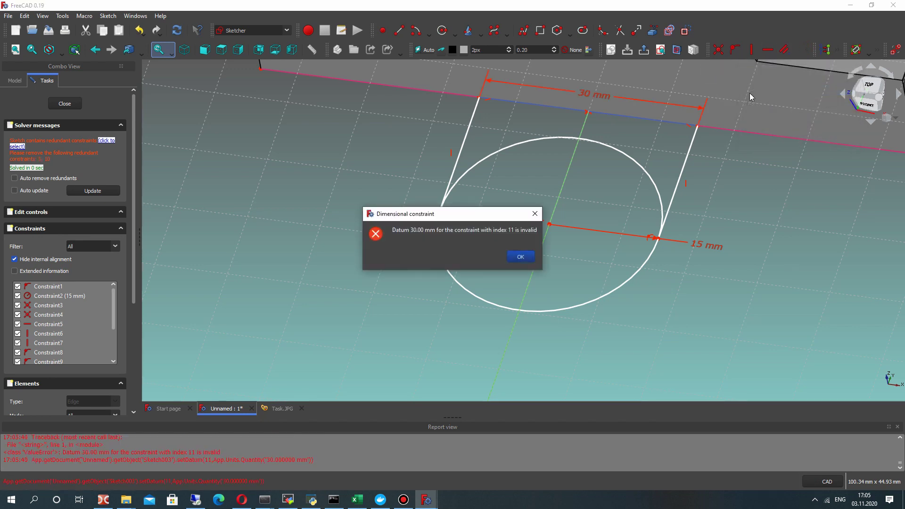
pyautogui.click(521, 257)
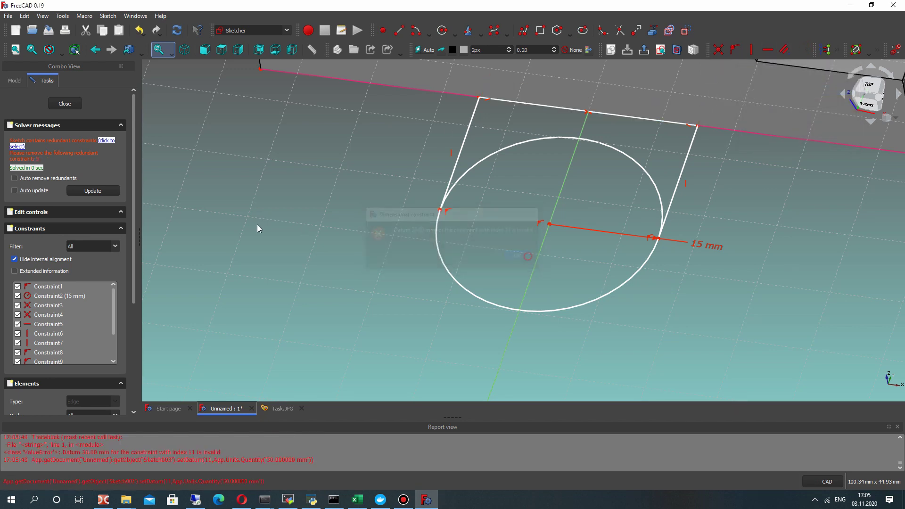
# Step: Delete the redundant horizontal constraint and move the circle along the vertical axis to test the sketch's remaining freedom
pyautogui.rightClick(60, 325)
pyautogui.click(91, 418)
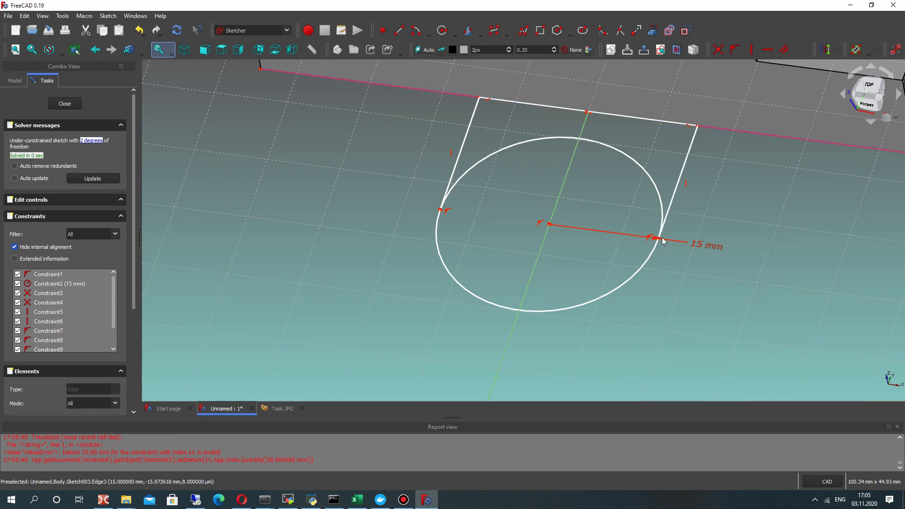
pyautogui.moveTo(682, 258); pyautogui.dragTo(615, 258)
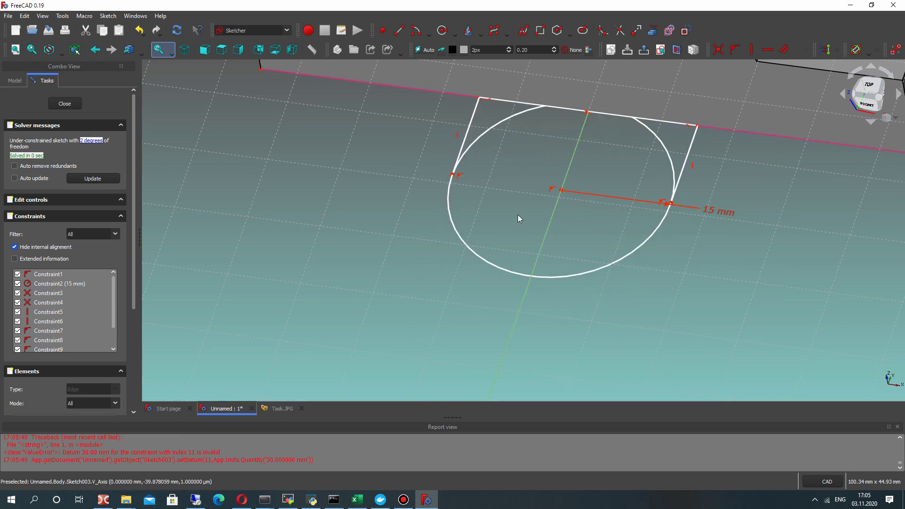
pyautogui.moveTo(517, 218); pyautogui.dragTo(547, 210)
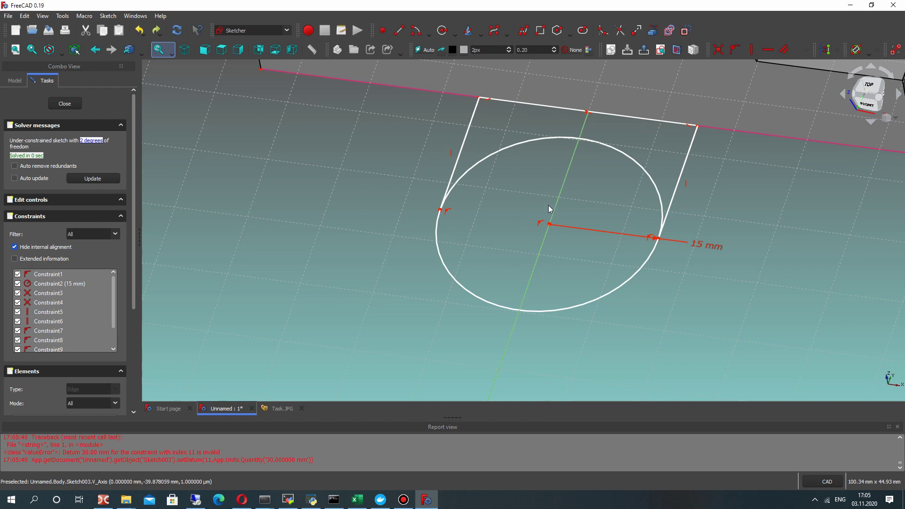
# Step: Check the lug's offset in the reference drawing and constrain the circle centre's vertical distance from the body edge to 12 mm
pyautogui.click(274, 410)
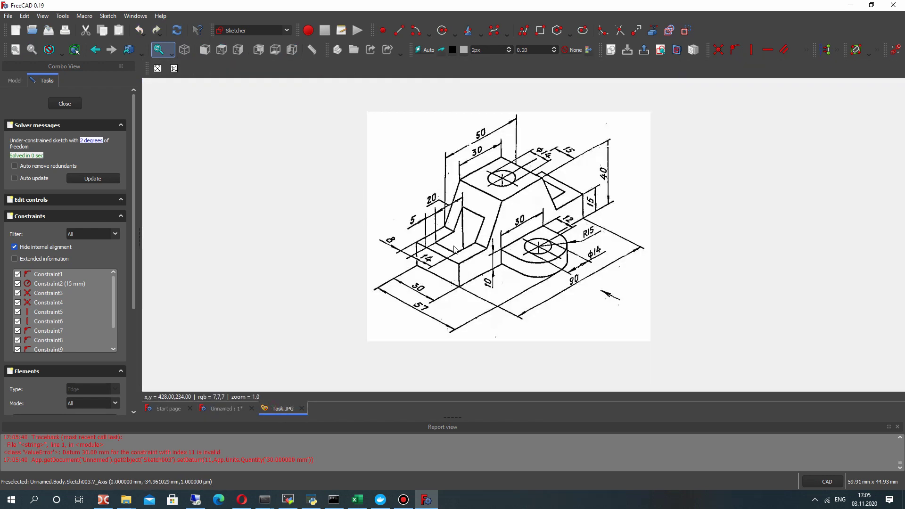
pyautogui.click(227, 409)
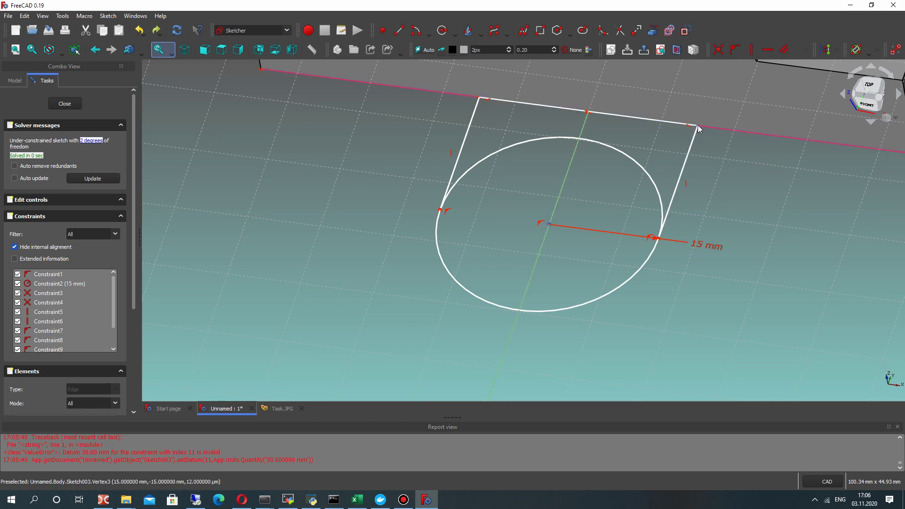
pyautogui.click(807, 51)
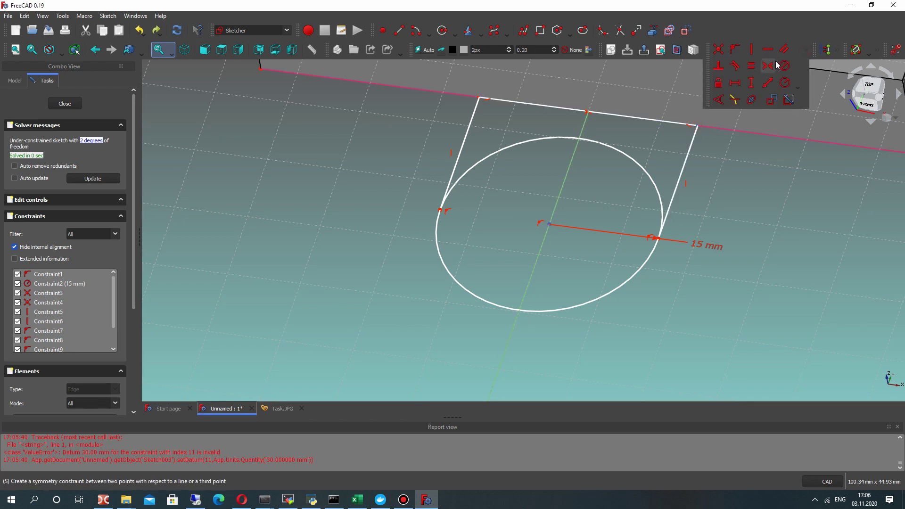
pyautogui.click(757, 84)
pyautogui.write('12')
pyautogui.press('Return')
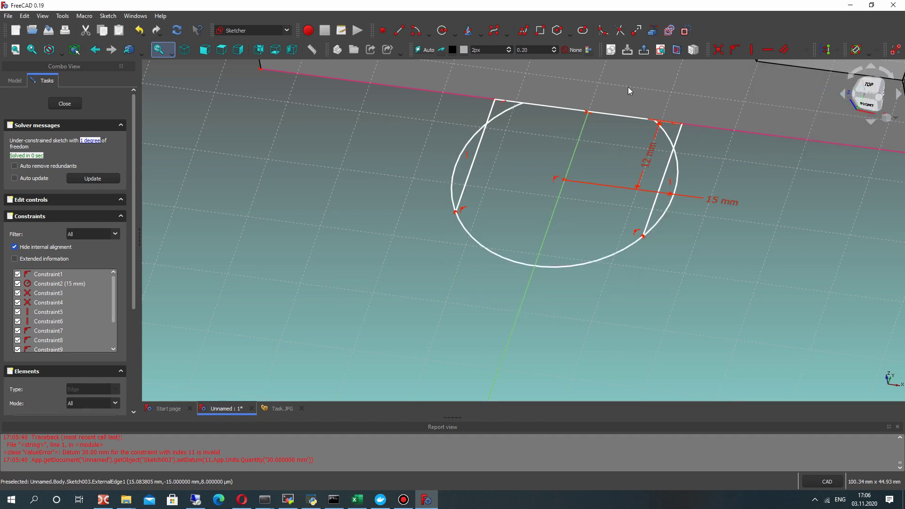
# Step: Shift the right side line's end up along the circle and make that line tangent to the circle
pyautogui.moveTo(570, 198); pyautogui.dragTo(650, 232, button='middle')
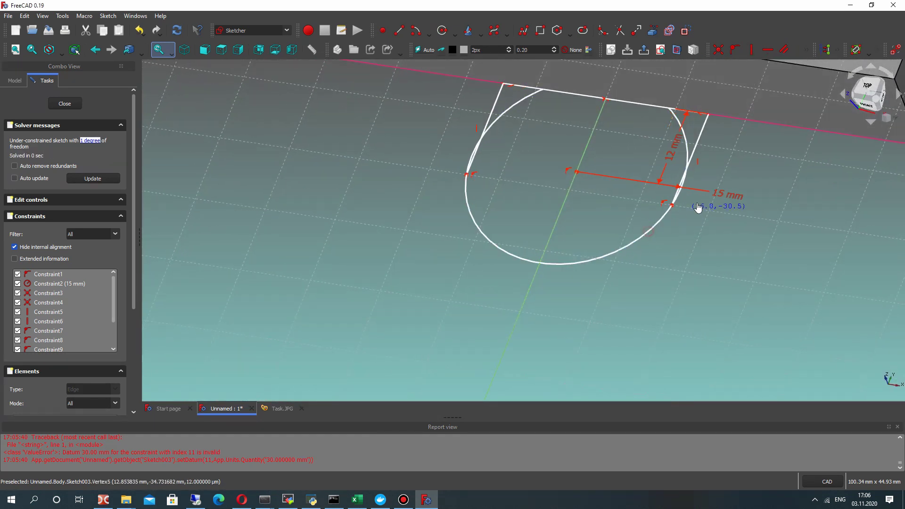
pyautogui.moveTo(698, 207); pyautogui.dragTo(727, 142)
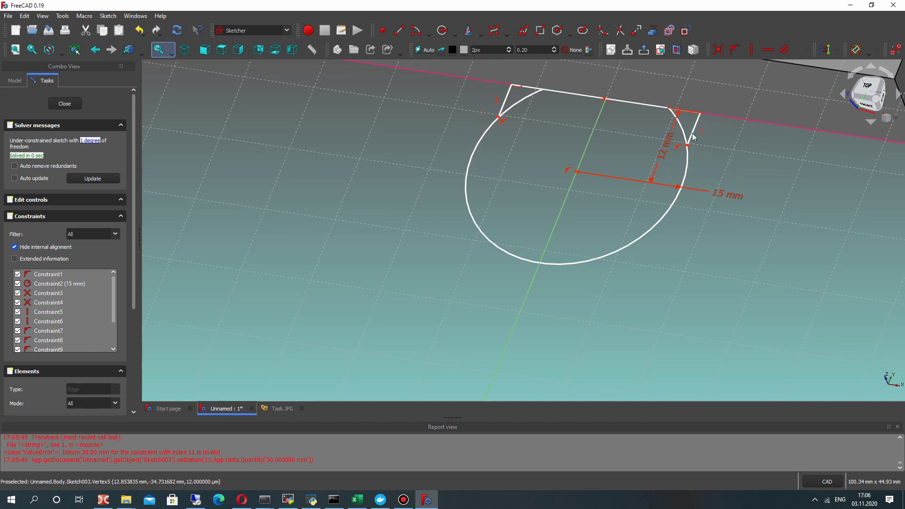
pyautogui.click(687, 167)
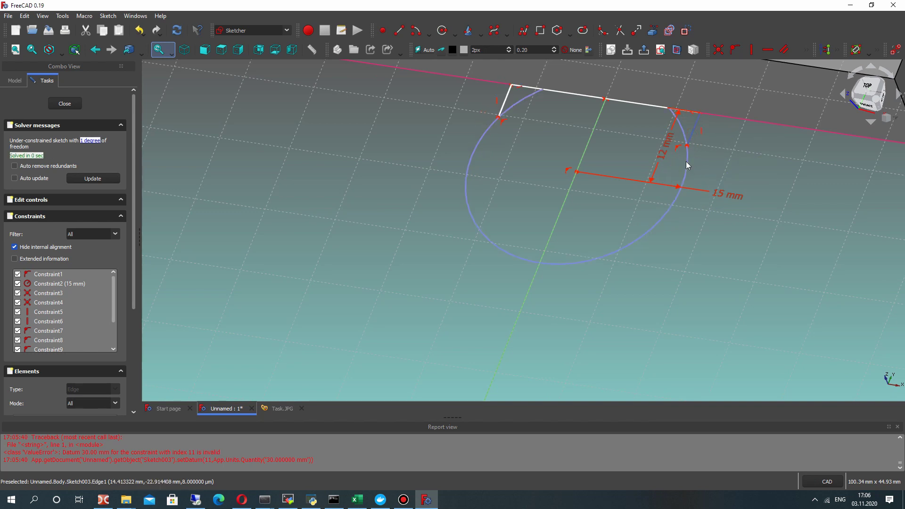
pyautogui.click(806, 52)
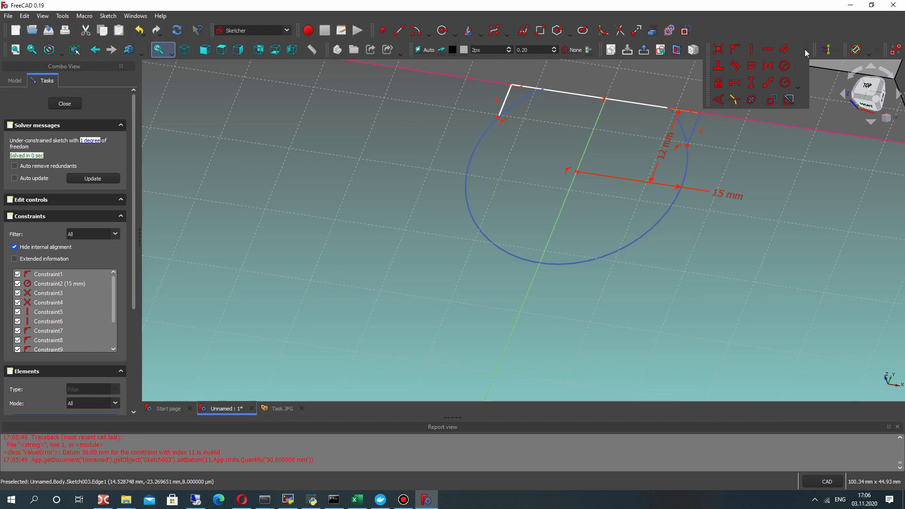
pyautogui.click(735, 66)
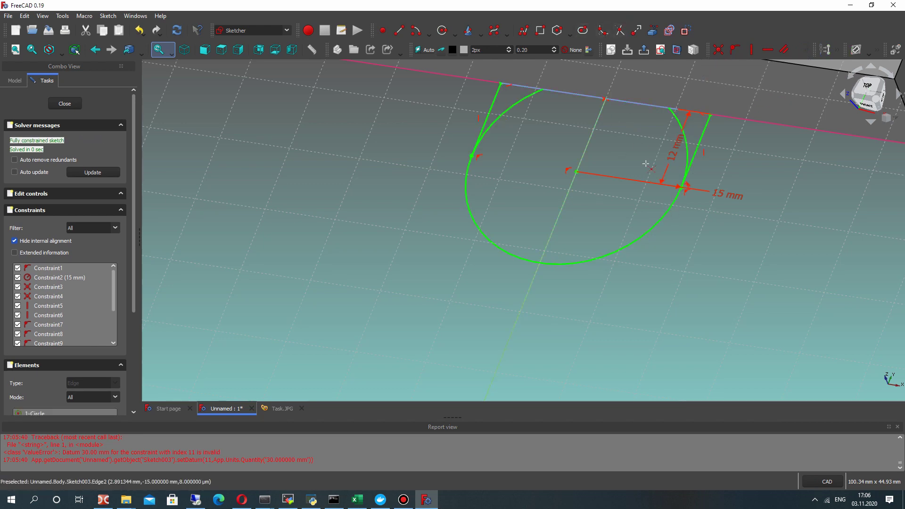
# Step: Trim the circle's arcs between the side lines and the body, leaving the outer rounded end, and close the sketch
pyautogui.moveTo(610, 94)
pyautogui.mouseDown(button='middle')
pyautogui.moveTo(612, 123)
pyautogui.moveTo(711, 225)
pyautogui.mouseUp(button='middle')
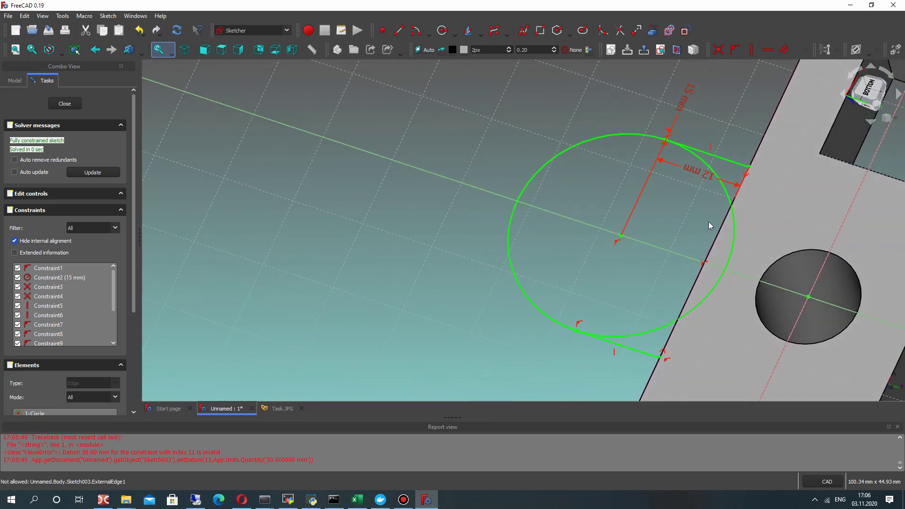
pyautogui.scroll(1, 747, 215)
pyautogui.click(730, 238)
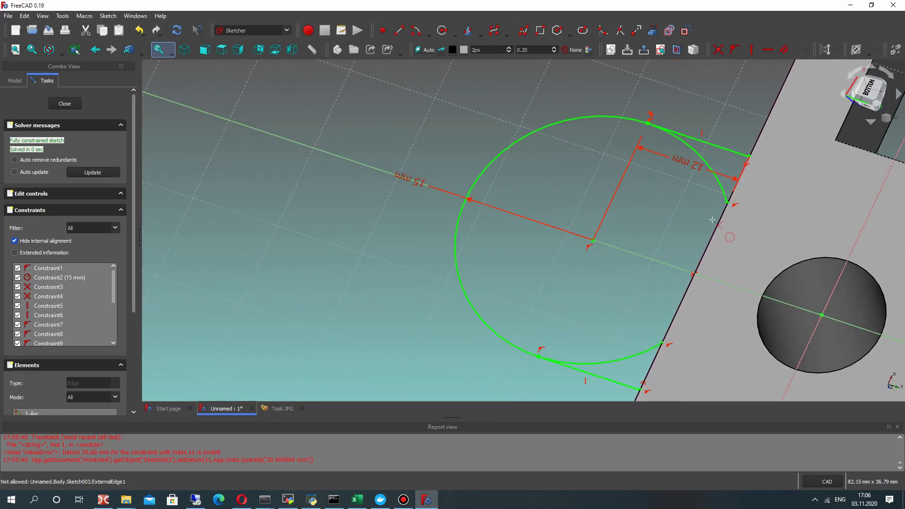
pyautogui.click(722, 191)
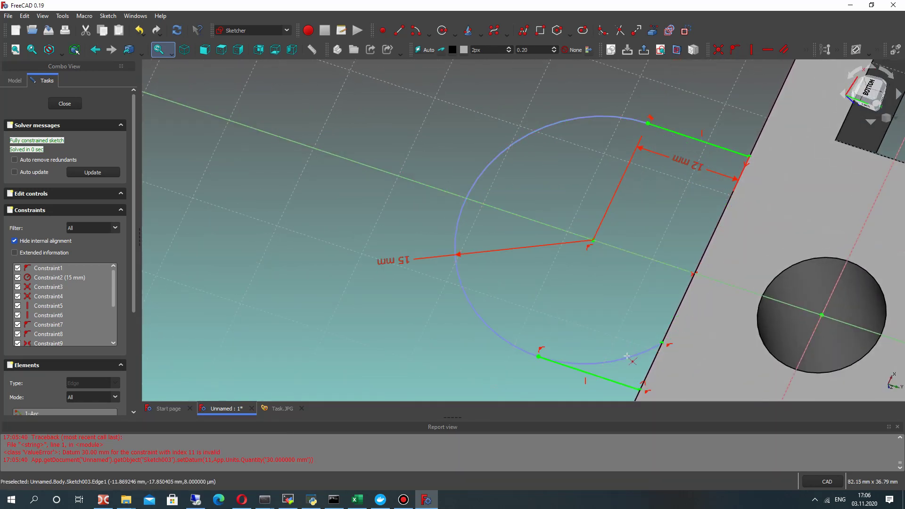
pyautogui.click(627, 357)
pyautogui.moveTo(627, 358)
pyautogui.mouseDown(button='middle')
pyautogui.moveTo(521, 339)
pyautogui.moveTo(485, 193)
pyautogui.mouseUp(button='middle')
pyautogui.click(64, 103)
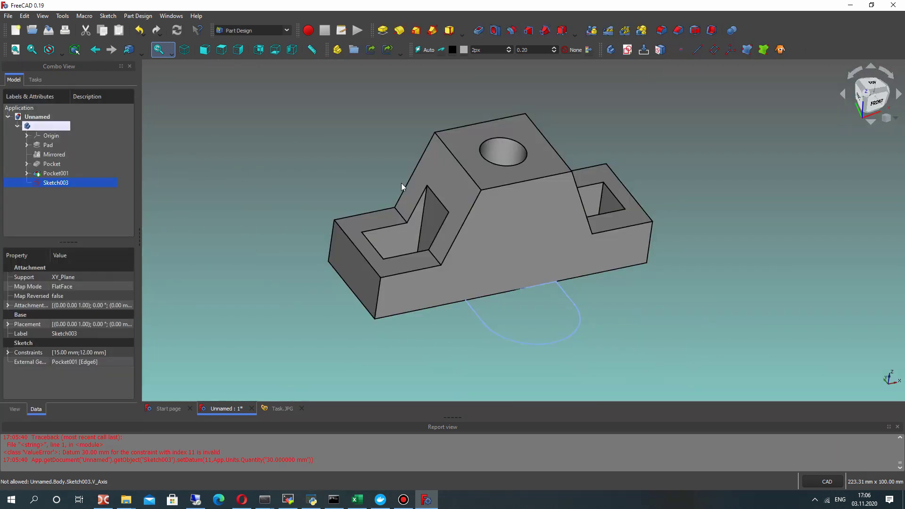
# Step: Reopen the lug sketch for editing and consult the reference drawing for the lug's hole
pyautogui.rightClick(55, 183)
pyautogui.click(94, 190)
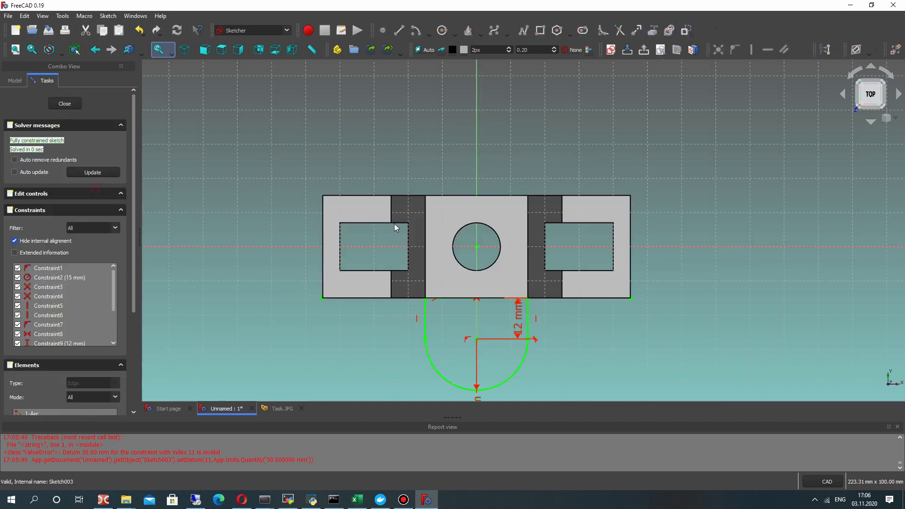
pyautogui.scroll(4, 482, 375)
pyautogui.scroll(-1, 484, 377)
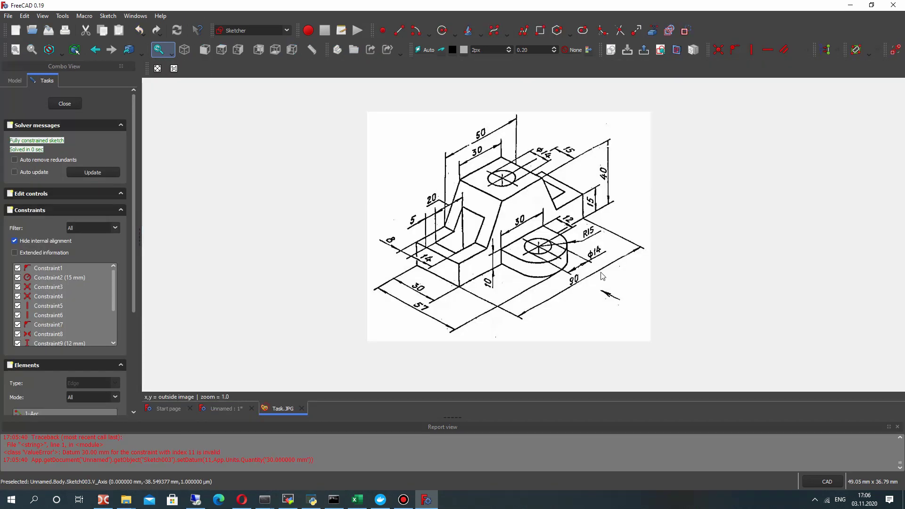
pyautogui.click(282, 408)
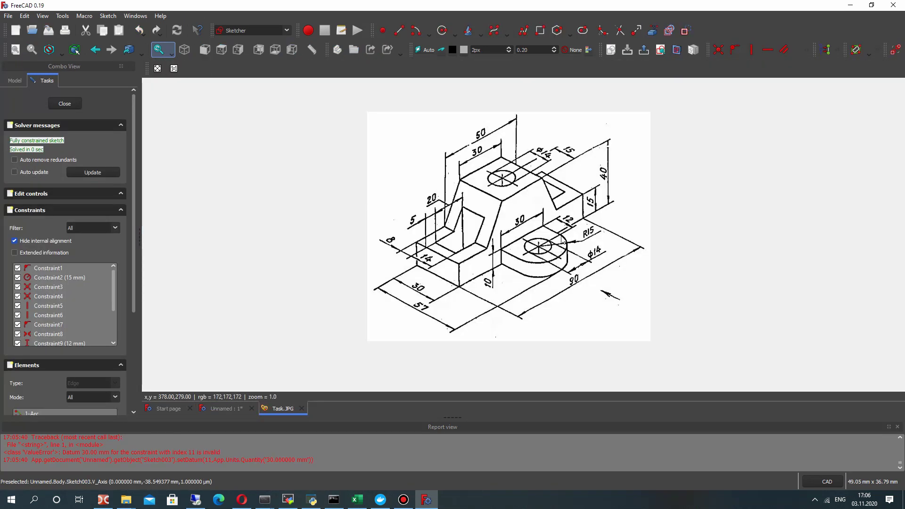
# Step: Draw a circle about 14.5 mm in diameter inside the lug outline, centred on the rounded end's centre point
pyautogui.click(222, 408)
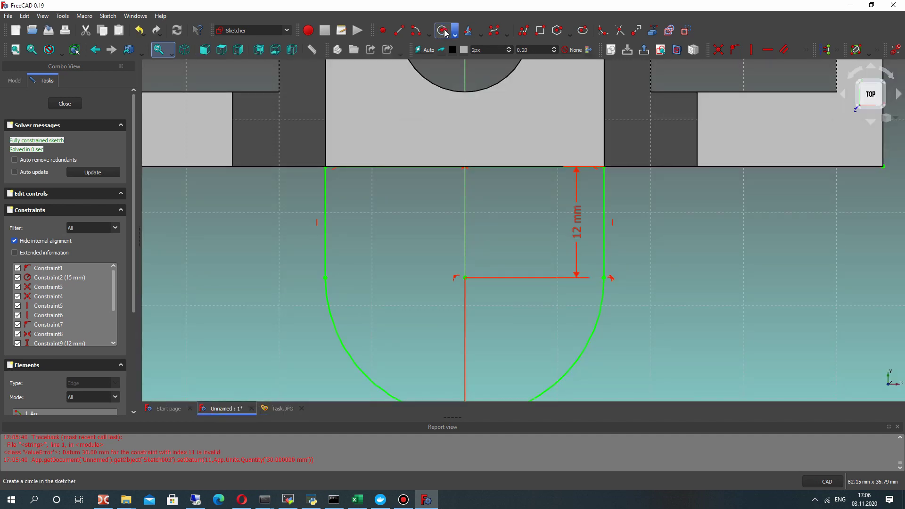
pyautogui.click(444, 30)
pyautogui.click(465, 278)
pyautogui.click(508, 226)
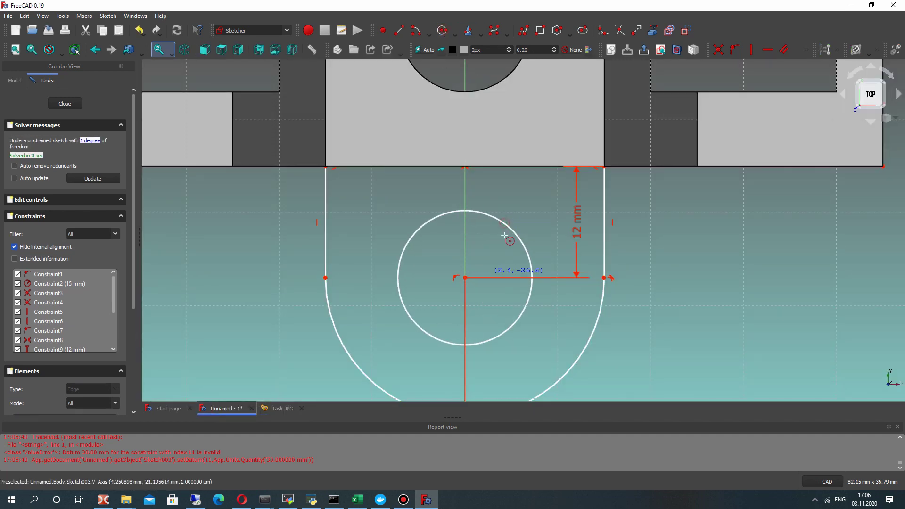
pyautogui.rightClick(505, 236)
# Step: Try to constrain the lug's inner circle to a radius of 15 mm, and undo it
pyautogui.press('c')
pyautogui.press('m')
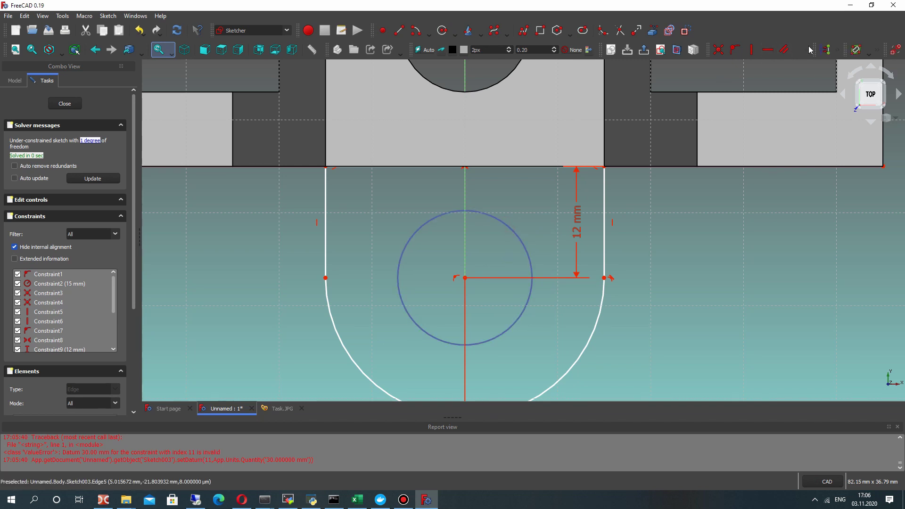
pyautogui.click(808, 51)
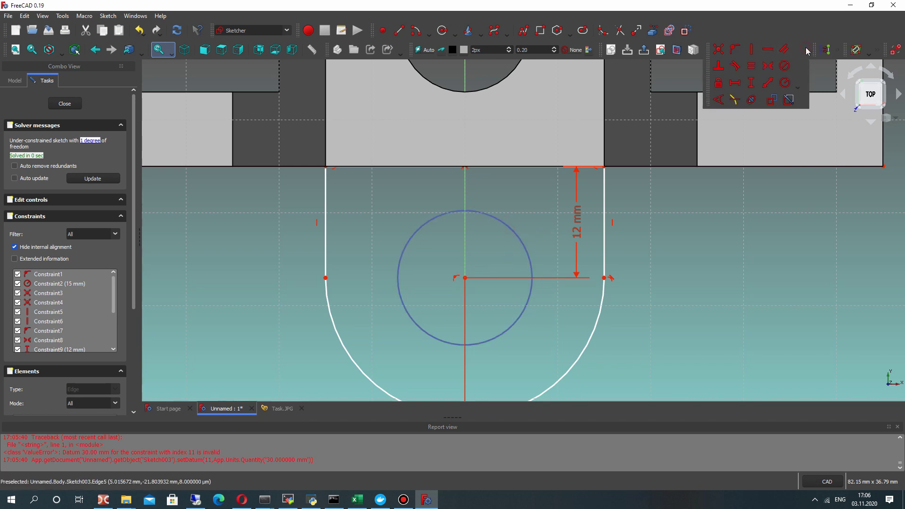
pyautogui.click(785, 82)
pyautogui.write('15mm')
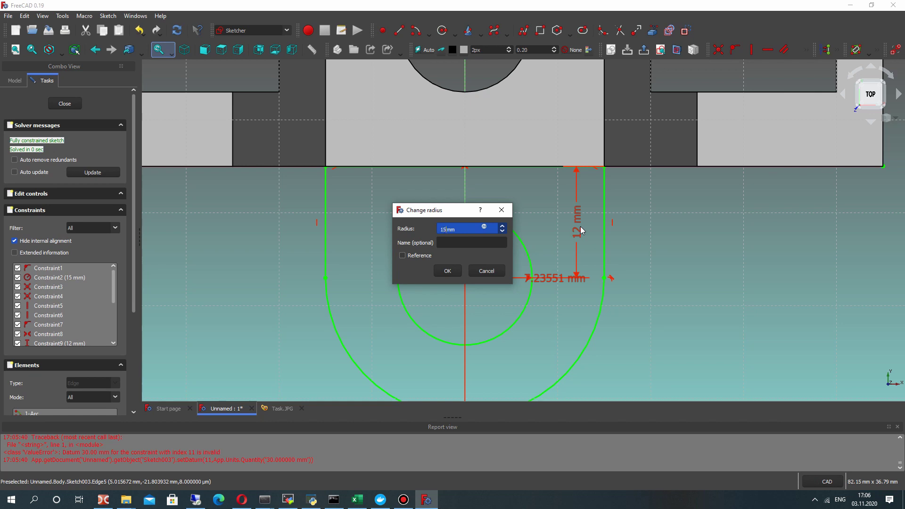
pyautogui.press('Return')
pyautogui.hotkey('ctrl', 'z')
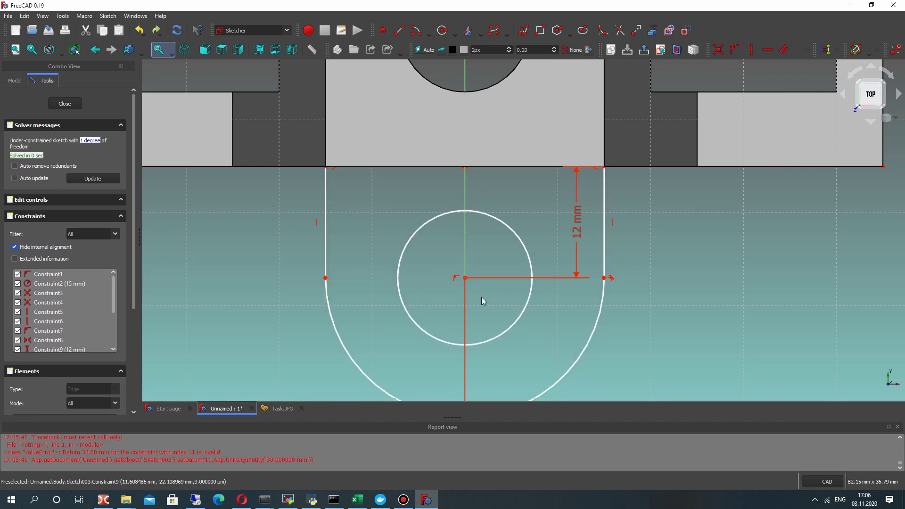
# Step: Constrain the lug hole's diameter to 14 mm per the reference drawing, move its dimension label clear of the circle, and close the sketch
pyautogui.click(282, 408)
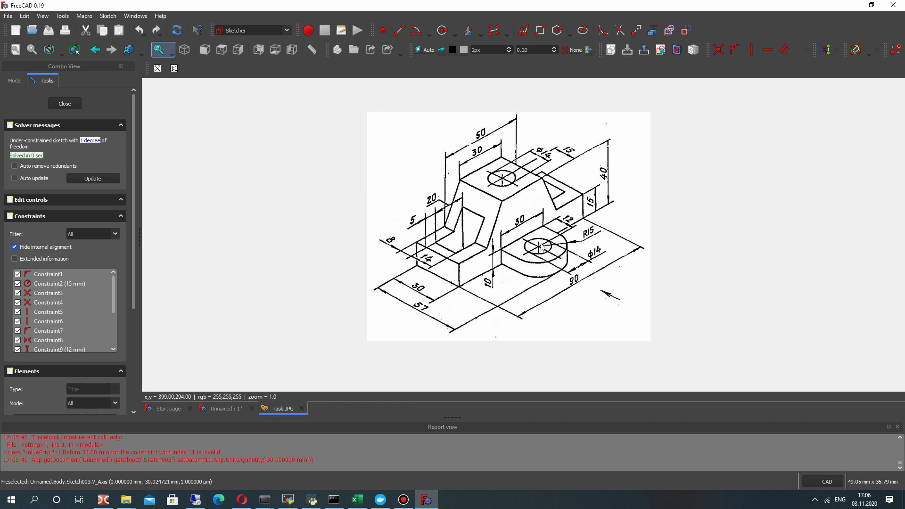
pyautogui.click(222, 408)
pyautogui.click(529, 253)
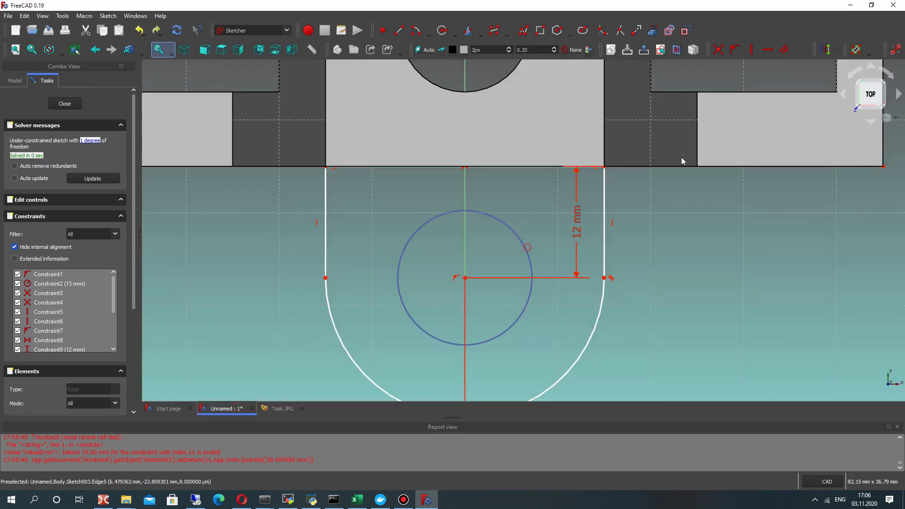
pyautogui.click(808, 51)
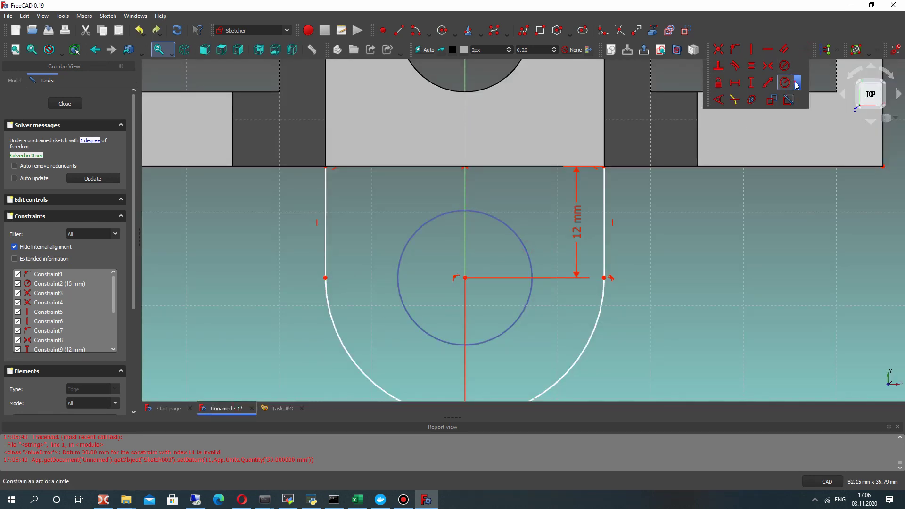
pyautogui.click(797, 86)
pyautogui.click(822, 108)
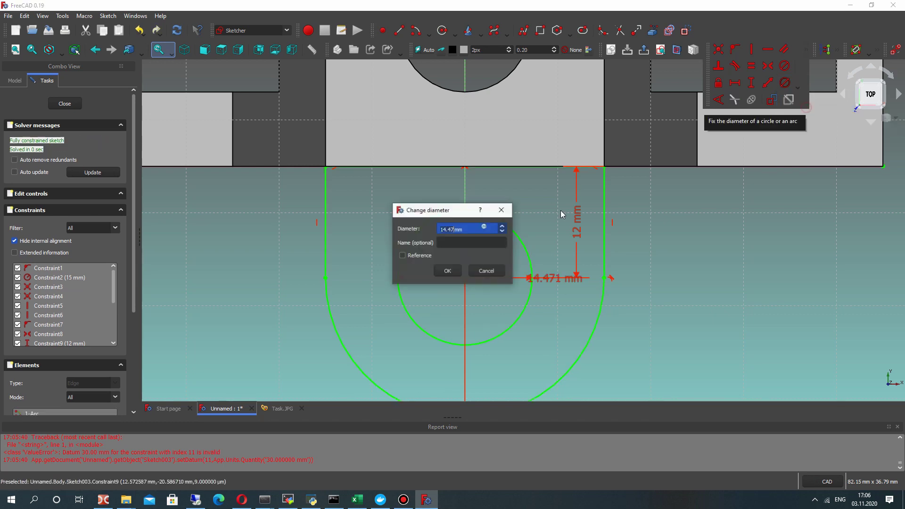
pyautogui.write('14')
pyautogui.press('Return')
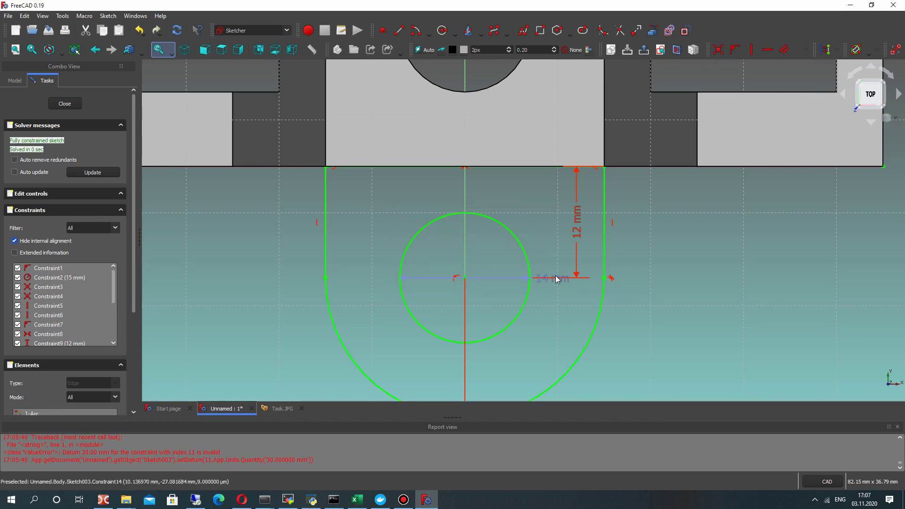
pyautogui.moveTo(551, 279); pyautogui.dragTo(537, 193)
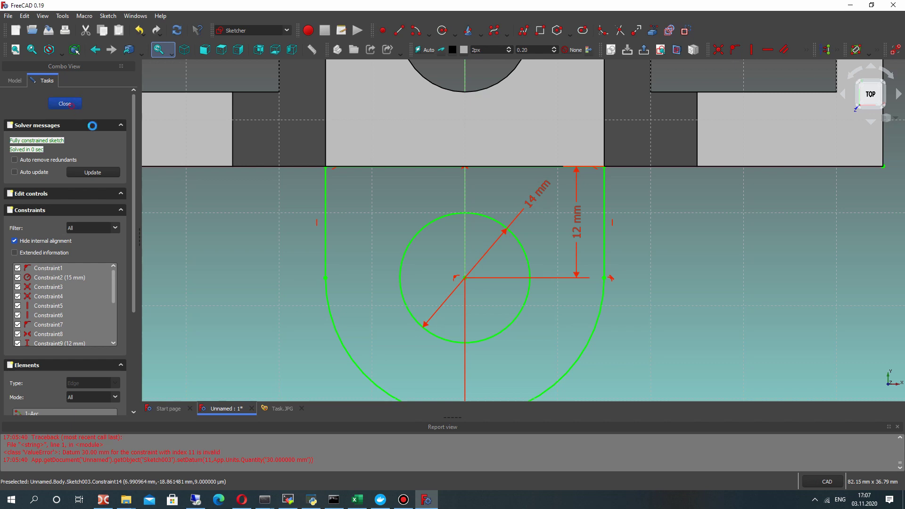
pyautogui.click(70, 104)
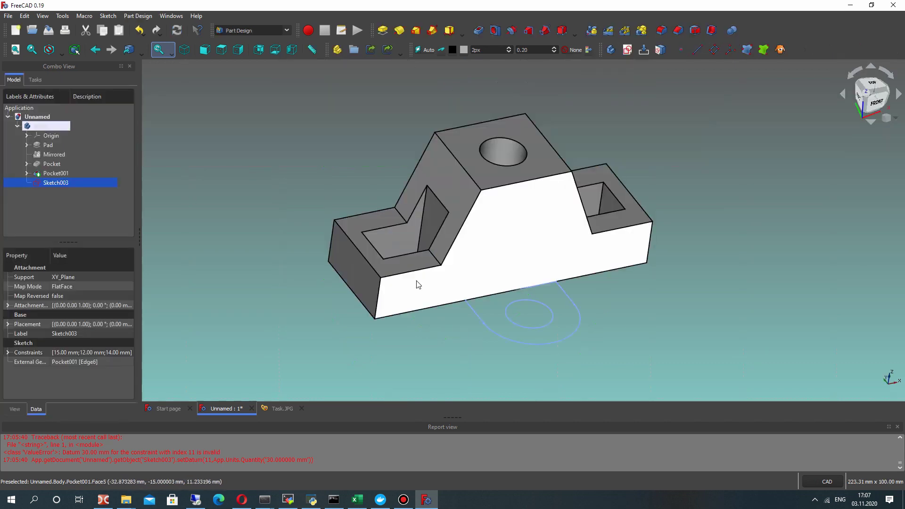
# Step: Pad the lug sketch 10 mm, checking its thickness against the reference drawing
pyautogui.click(384, 31)
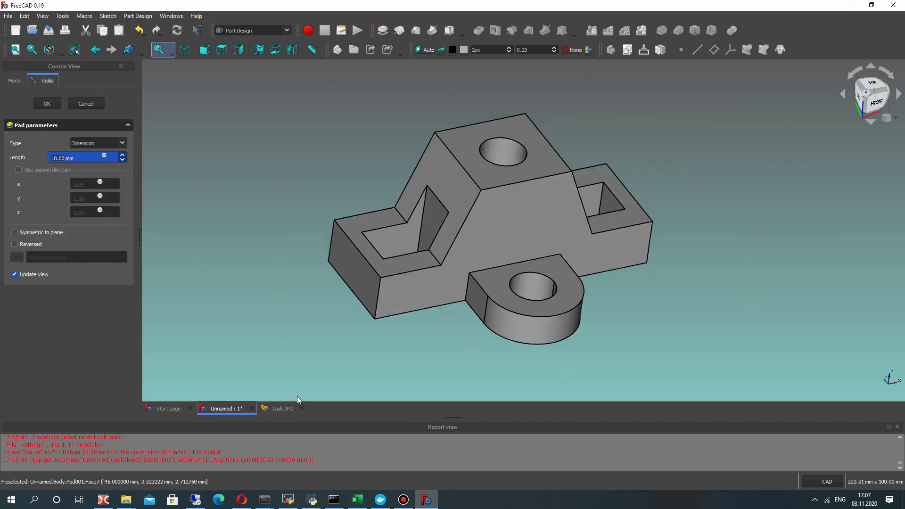
pyautogui.click(285, 409)
pyautogui.click(228, 408)
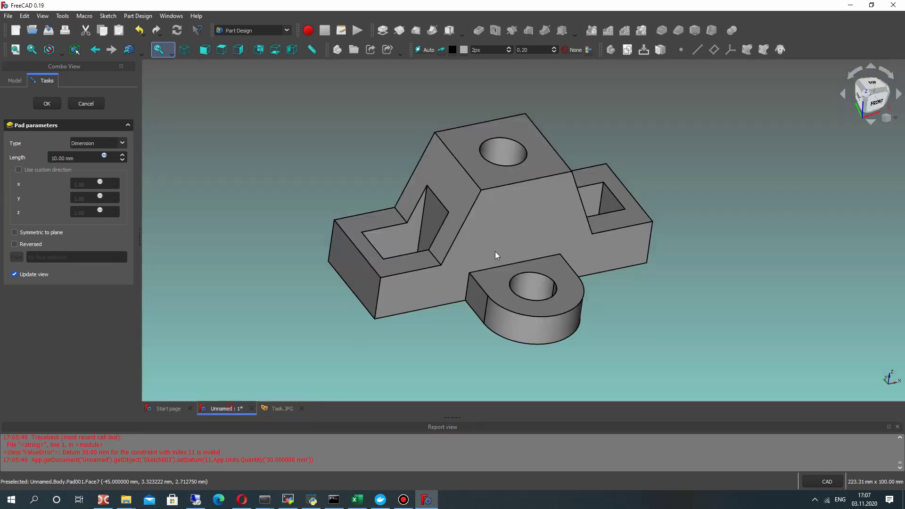
pyautogui.click(47, 104)
# Step: Check the lug pad's Refine property and inspect the completed bracket from different angles
pyautogui.click(52, 182)
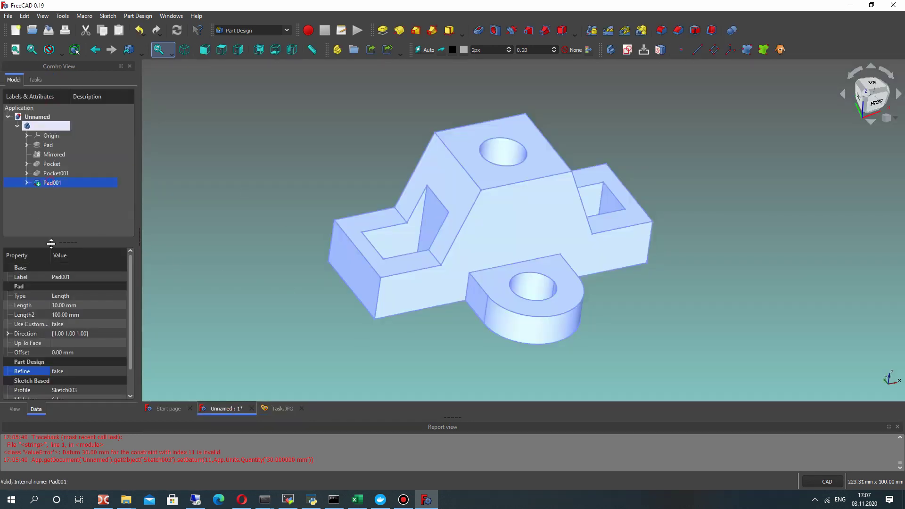
pyautogui.click(55, 372)
pyautogui.click(226, 318)
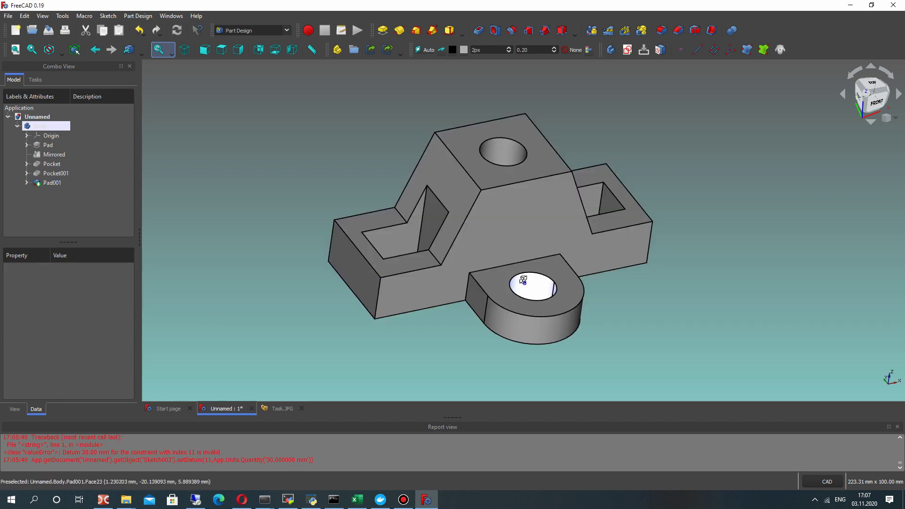
pyautogui.moveTo(523, 280); pyautogui.dragTo(364, 192, button='middle')
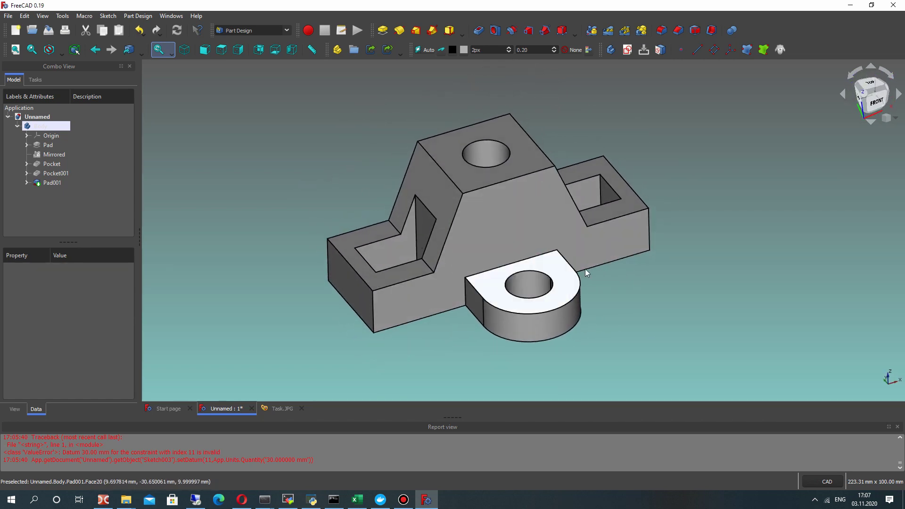
pyautogui.moveTo(546, 243); pyautogui.dragTo(571, 228, button='middle')
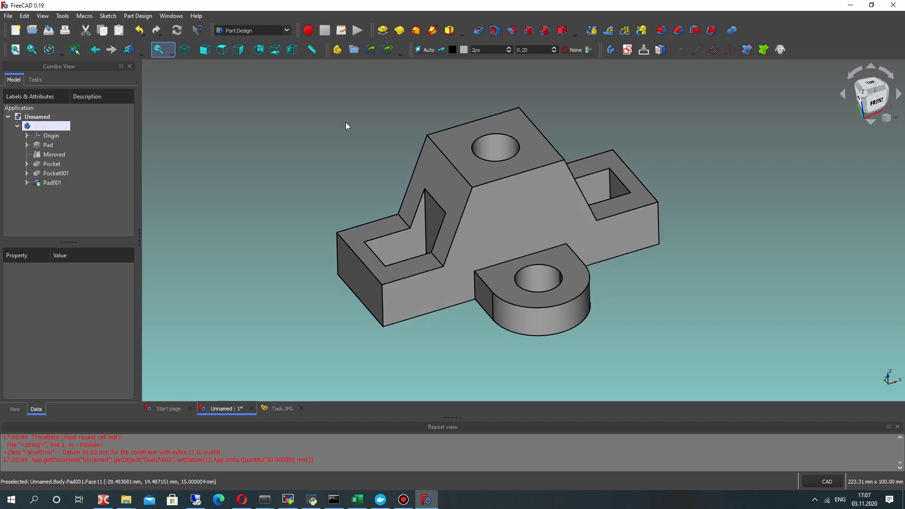